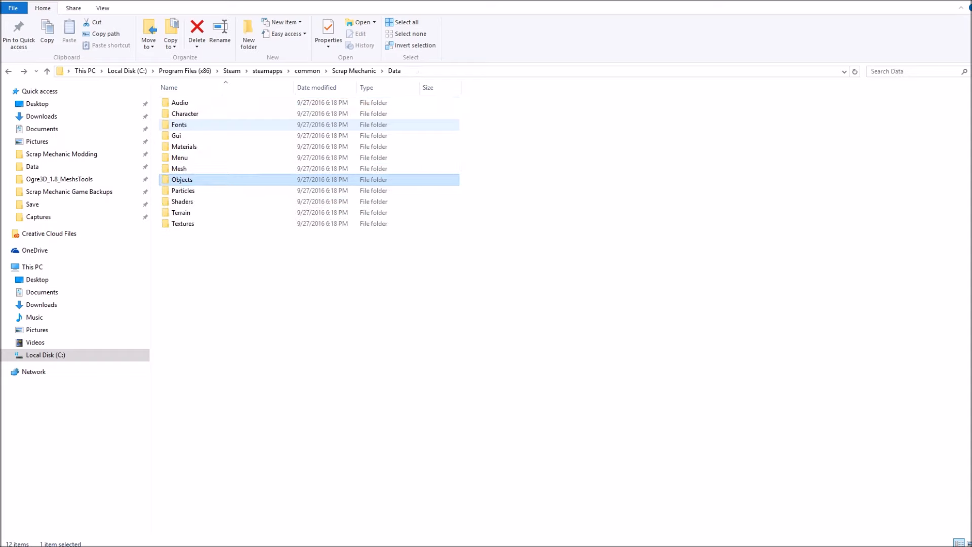
Locate the Objects\Textures\vehicle folder in the game data and load obj_small_wheel01_dif.tga into the wheel's Image Texture node in Blender
key("Return")
double_click(183, 136)
left_click(183, 202)
key("F2")
key("Return")
key("Return")
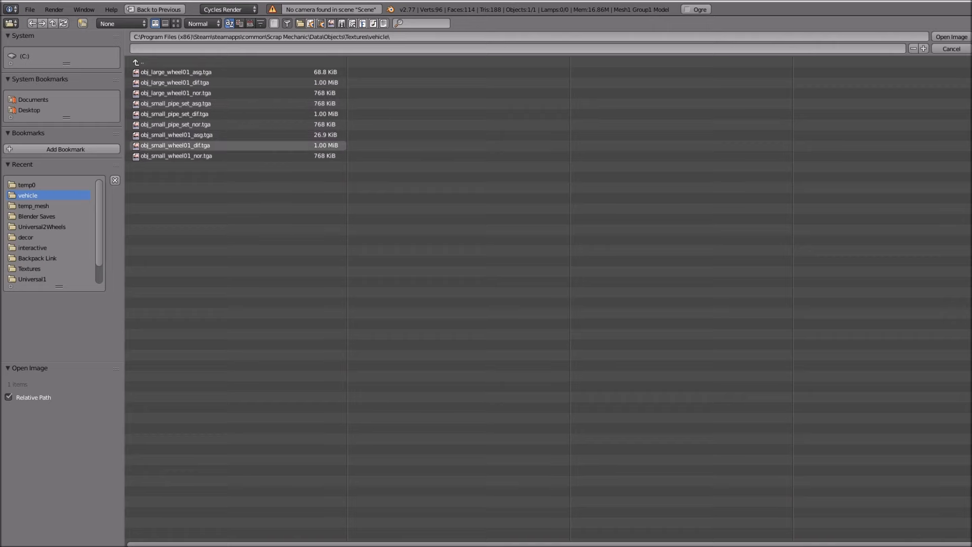
double_click(176, 145)
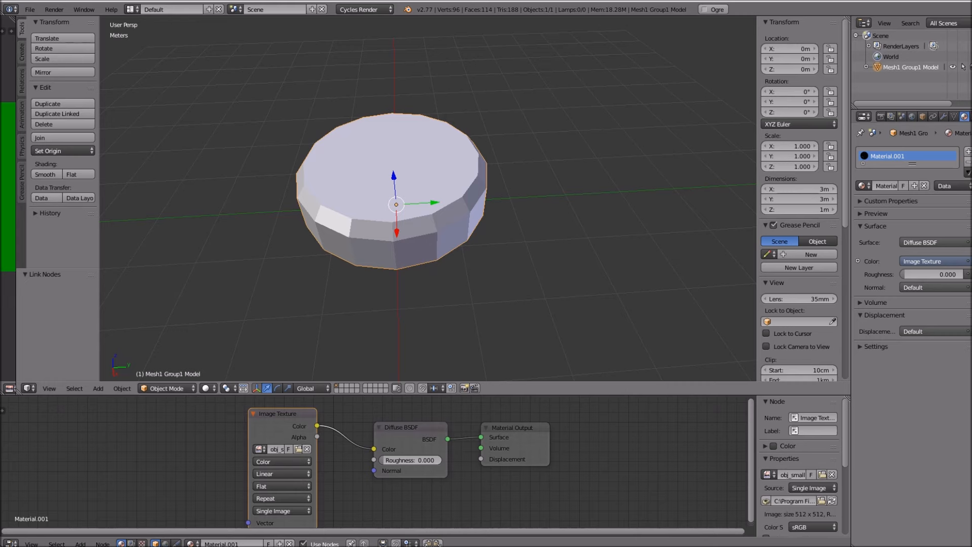
Switch the wheel to Texture Paint mode and widen the image editor to show the whole wheel texture
left_click(168, 388)
left_click(167, 318)
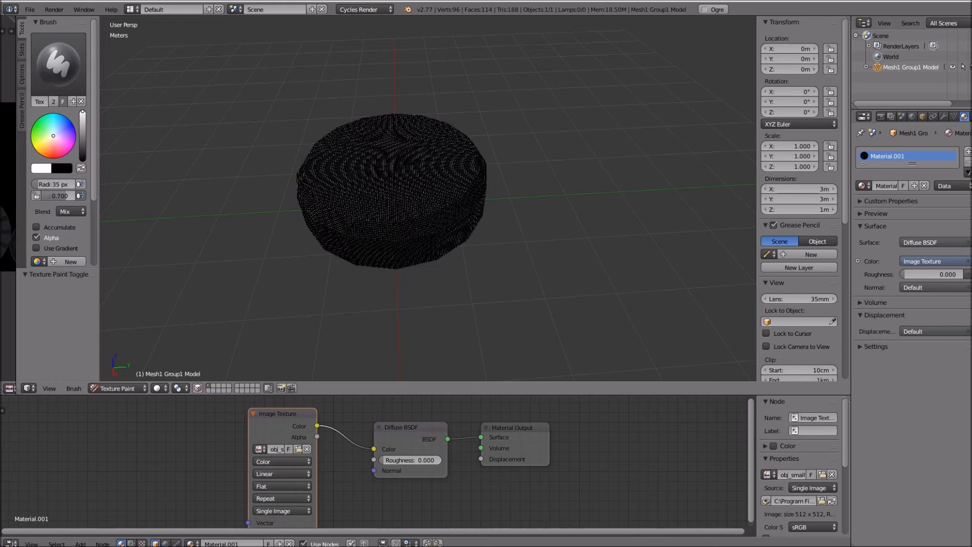
left_click_drag(16, 213, 276, 213)
left_click(378, 388)
left_click(380, 318)
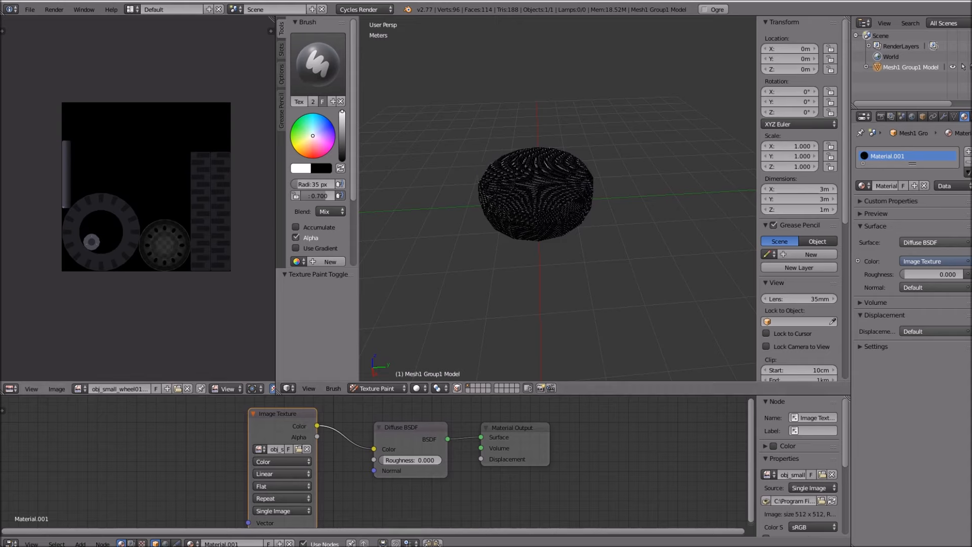
Return the wheel to Object Mode and enlarge the 3D viewport by shrinking the image editor and node editor
scroll(569, 200, "up", 3)
mouse_move(544, 257)
middle_mouse_down()
mouse_move(571, 170)
mouse_move(562, 259)
middle_mouse_up()
left_click_drag(276, 314, 192, 314)
left_click(293, 389)
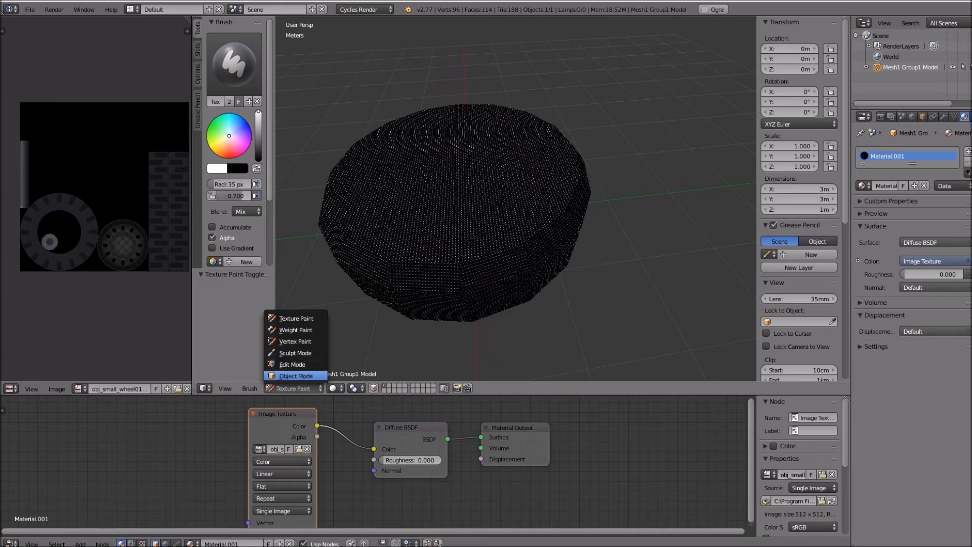
left_click(298, 376)
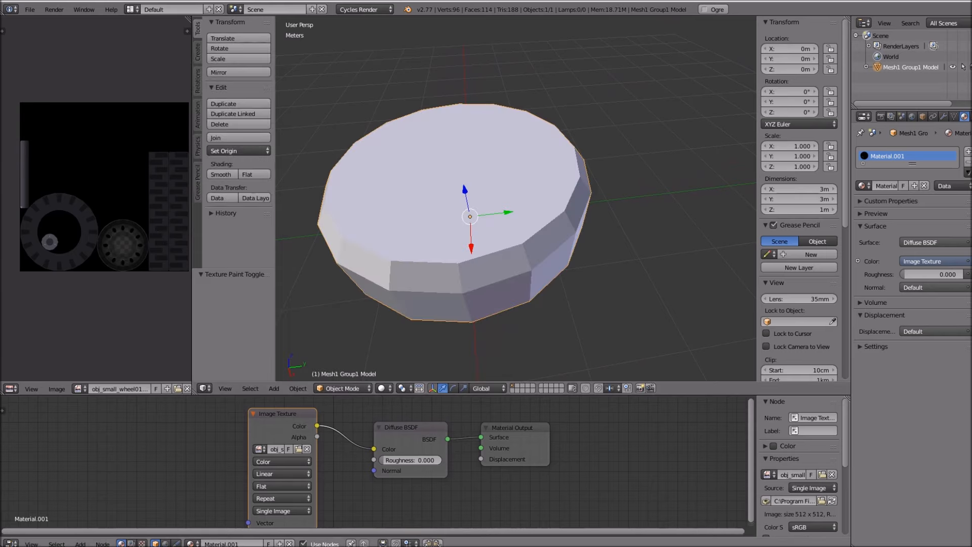
left_click_drag(405, 395, 405, 537)
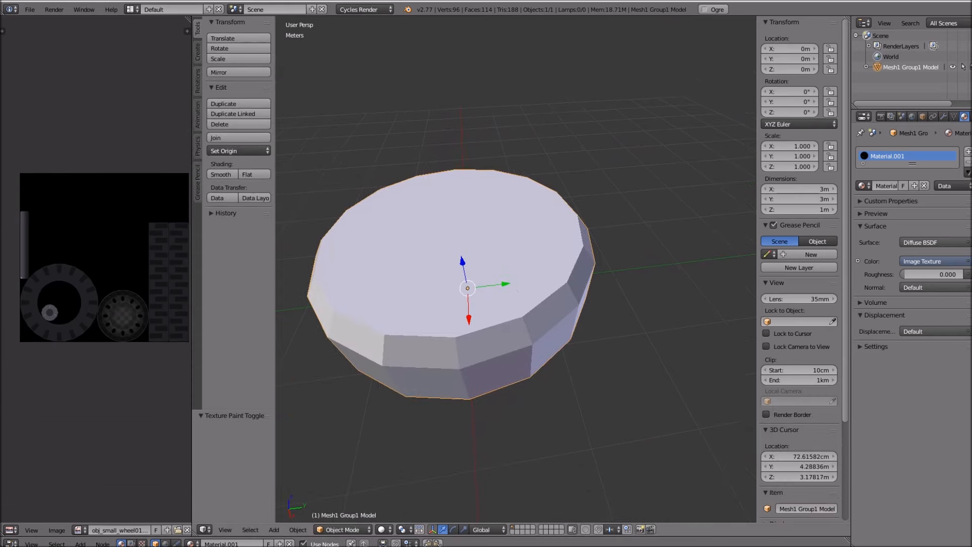
scroll(608, 207, "down", 1)
scroll(471, 203, "up", 2)
scroll(406, 233, "down", 1)
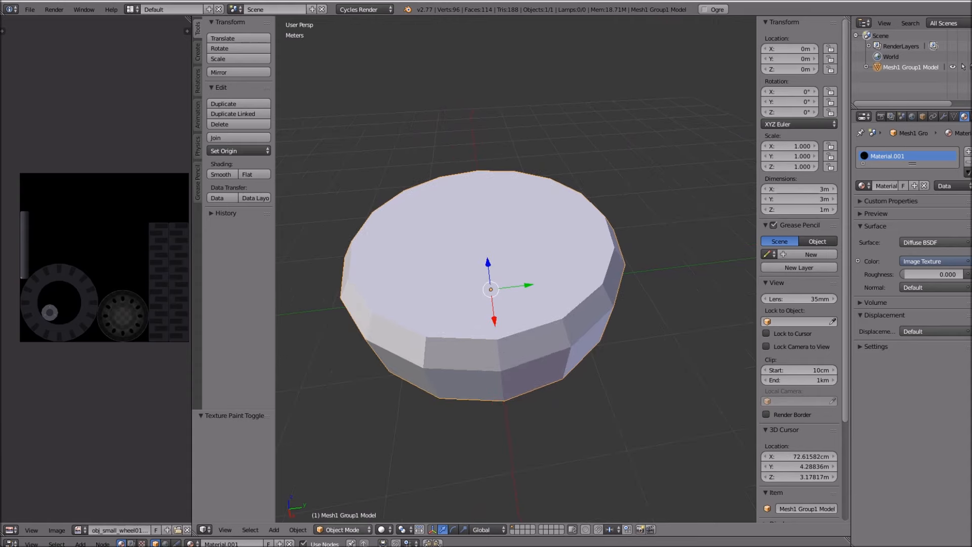
Set the 3D viewport shading to Texture for viewing the wheel model
left_click(385, 530)
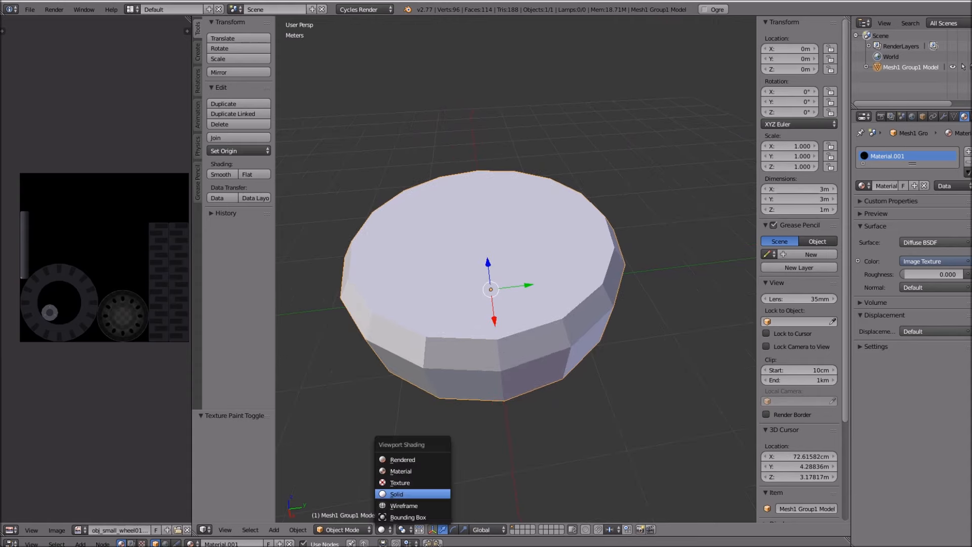
left_click(400, 483)
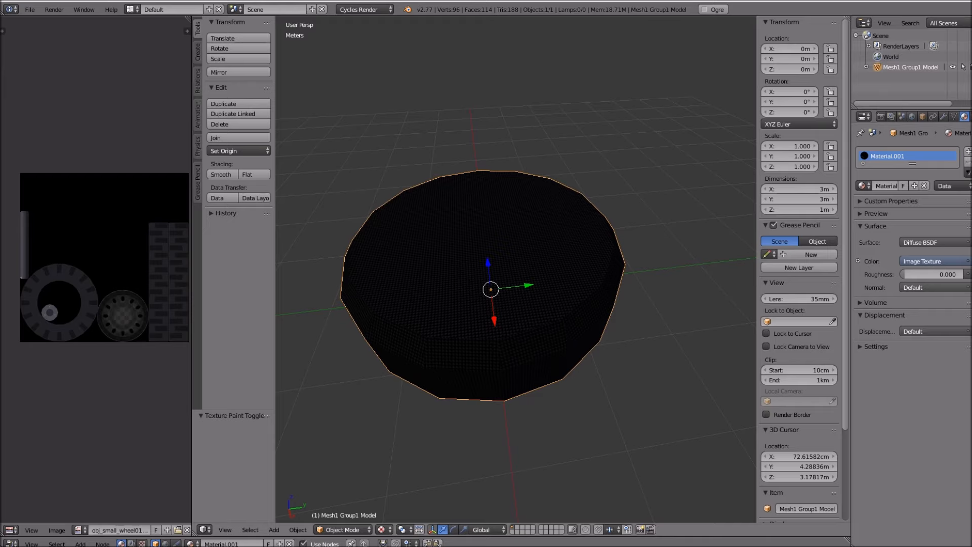
left_click(385, 529)
left_click(400, 483)
middle_click_drag(507, 354, 572, 330)
Unwrap the entire wheel mesh in Edit Mode with Smart UV Project, using an angle limit of 66 and an island margin of 0
key("Tab")
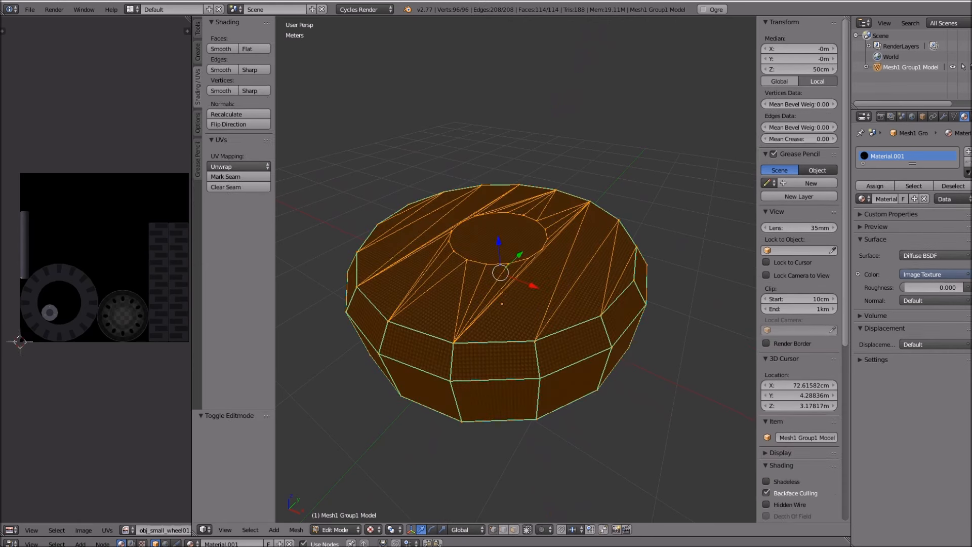
left_click(238, 166)
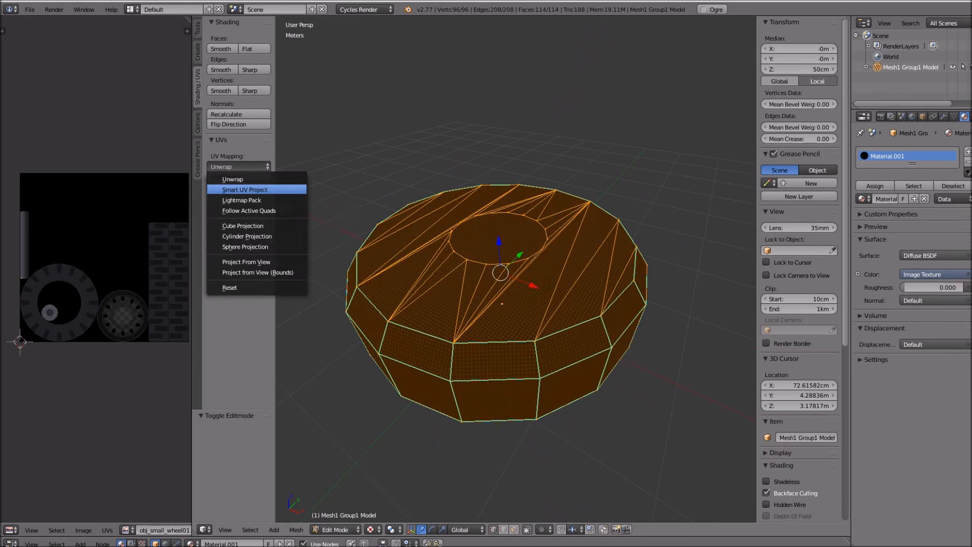
left_click(245, 190)
left_click(268, 266)
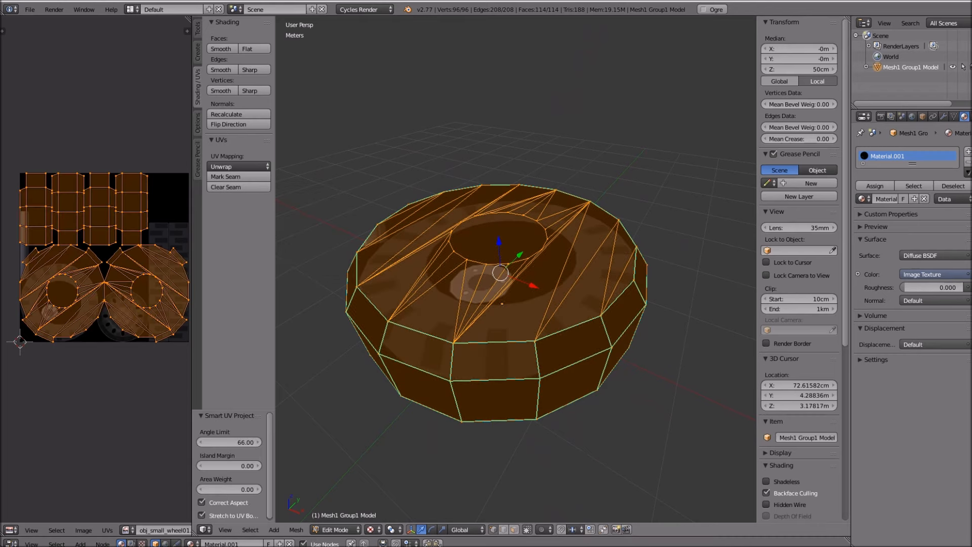
Check the textured wheel in Object Mode and move all its UV islands about 1.07 m down, below the texture image
key("Tab")
middle_click_drag(507, 304, 532, 147)
key("Tab")
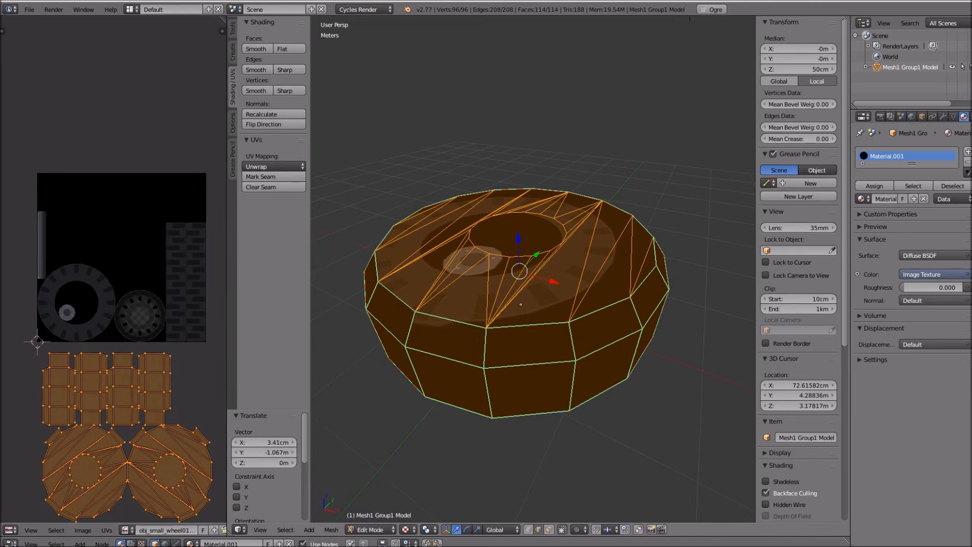
Turn off the Sharp edge overlay in the mesh display and set the viewport shading to Solid
right_click(527, 324)
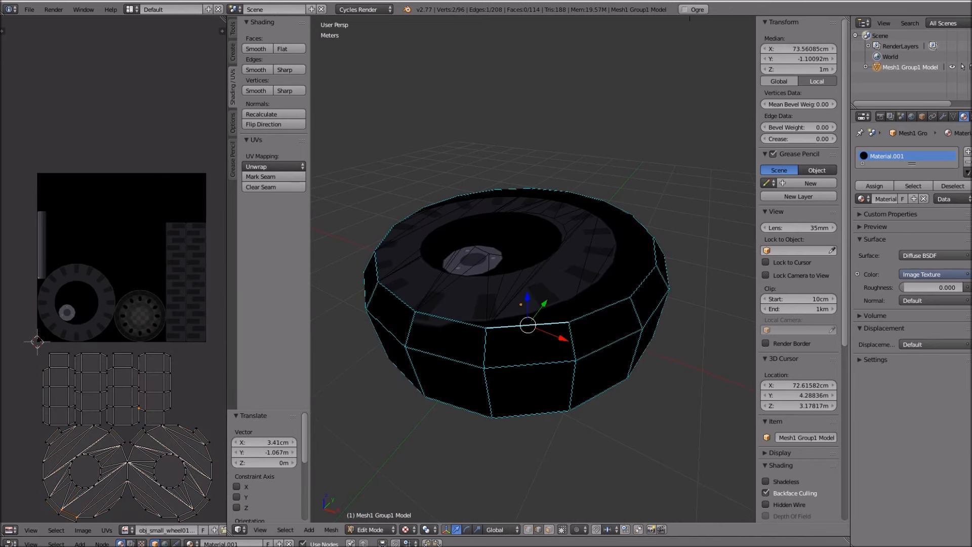
middle_click_drag(690, 18, 682, 46)
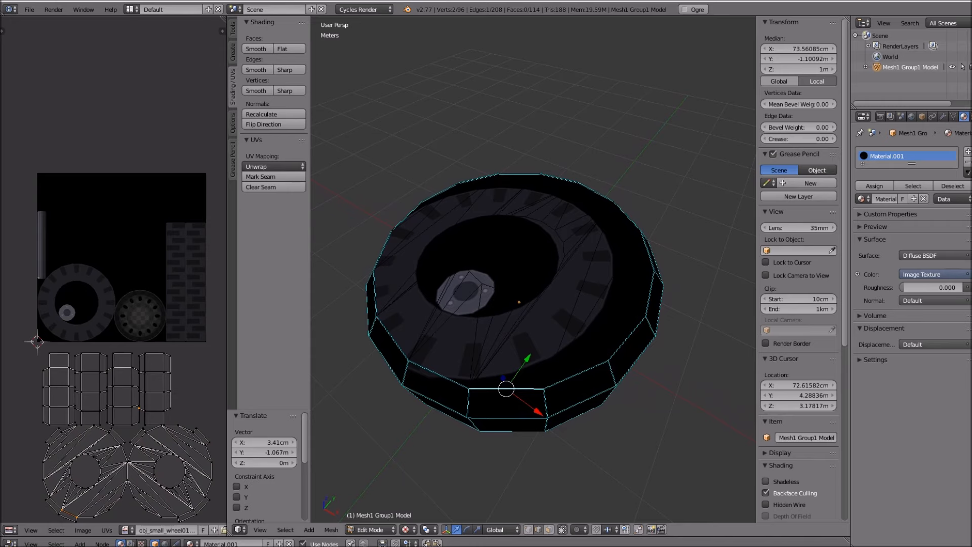
scroll(799, 268, "down", 8)
left_click(806, 415)
middle_click_drag(597, 375, 588, 344)
left_click(409, 530)
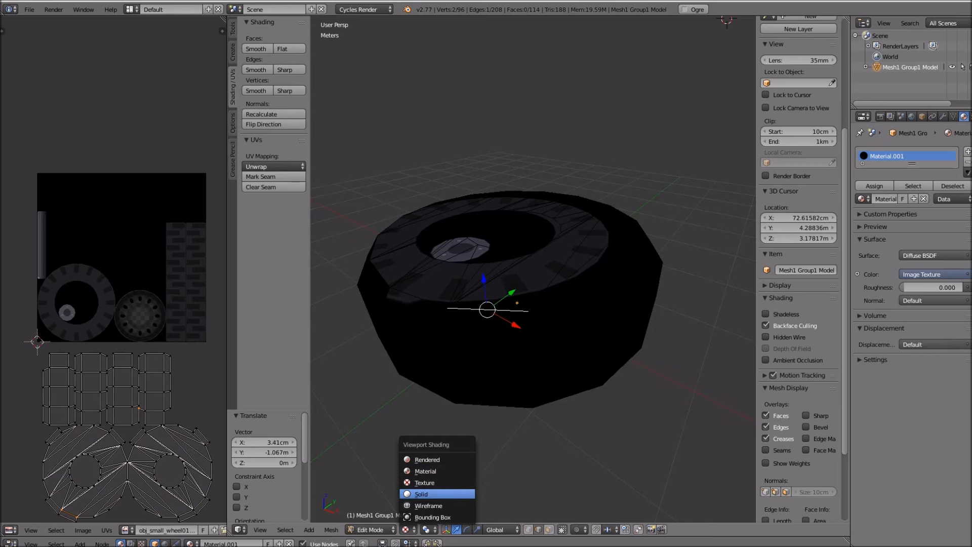
left_click(422, 495)
Select the complete outer edge loop around the wheel's top face and mark it as a seam
mouse_move(511, 375)
middle_mouse_down()
mouse_move(433, 398)
mouse_move(444, 397)
middle_mouse_up()
right_click(484, 339)
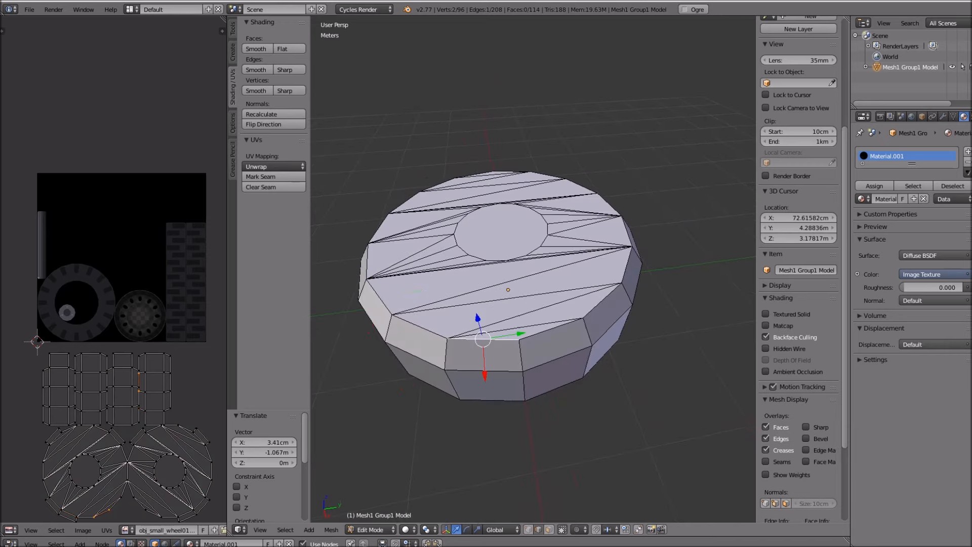
right_click(551, 329, "ctrl")
right_click(603, 301, "ctrl")
right_click(627, 266, "ctrl")
right_click(628, 232, "ctrl")
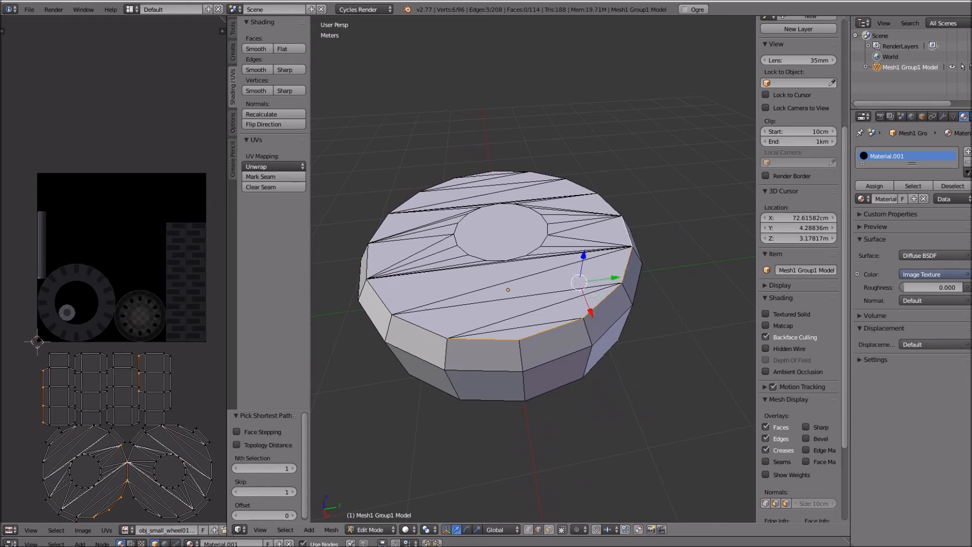
right_click(439, 184, "ctrl")
right_click(380, 297, "ctrl")
right_click(420, 327, "ctrl")
left_click(274, 177)
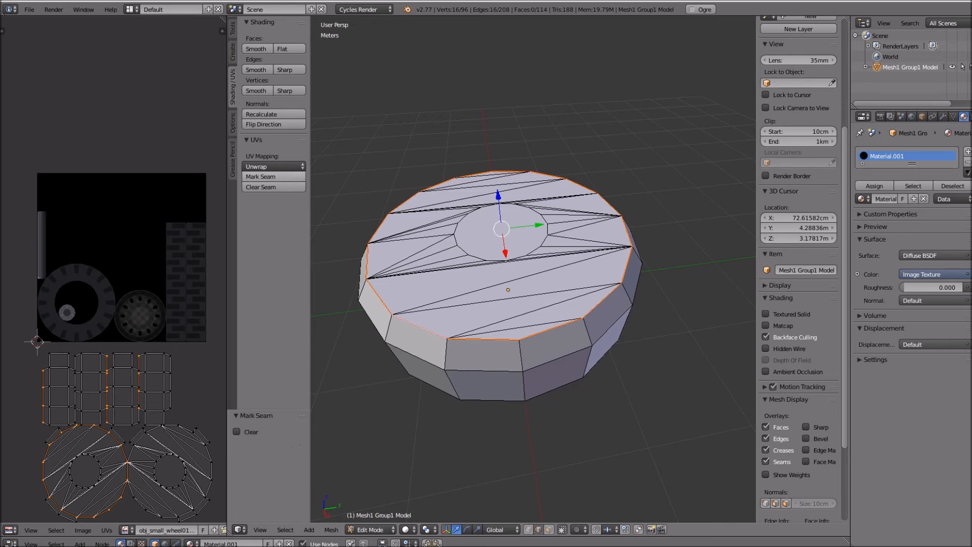
Select the complete outer edge loop around the wheel's underside and mark it as a seam
middle_click_drag(481, 314, 456, 197)
right_click(537, 183)
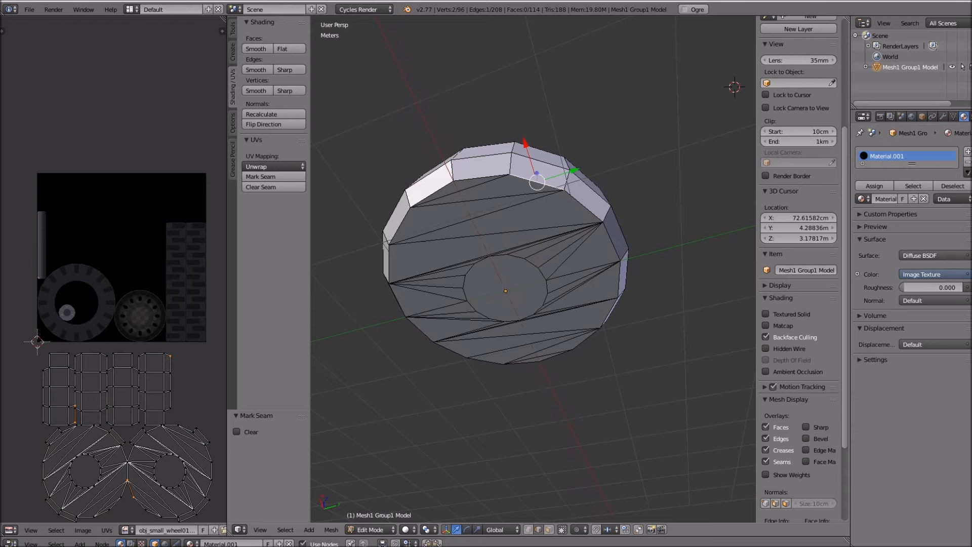
right_click(589, 252, "ctrl")
right_click(450, 351, "ctrl")
right_click(433, 194, "ctrl")
right_click(482, 178, "ctrl")
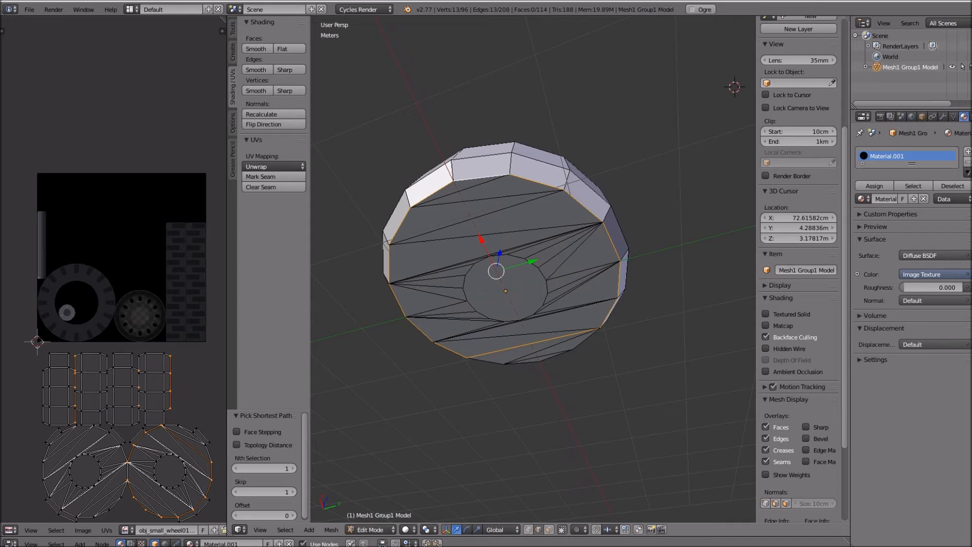
right_click(533, 343, "shift")
right_click(539, 356, "shift")
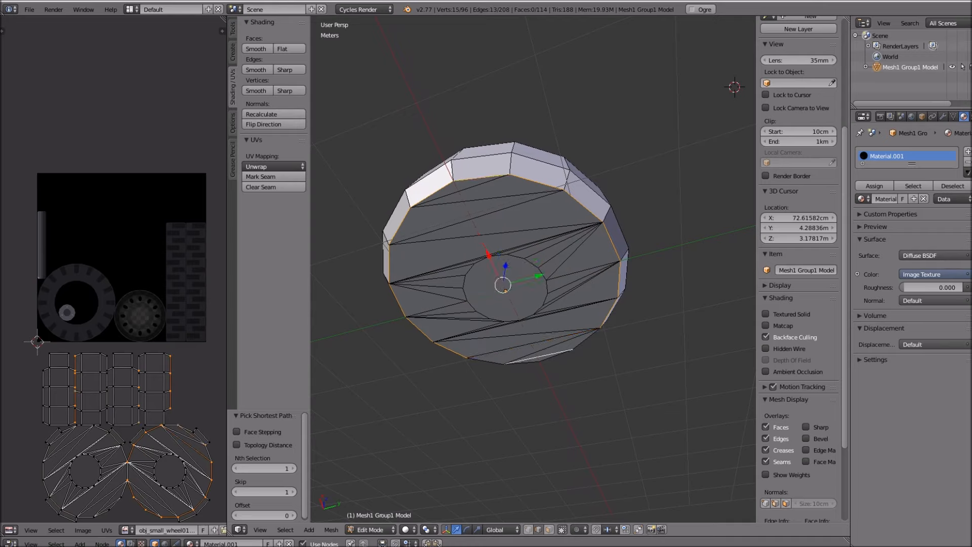
right_click(539, 357, "shift")
right_click(556, 356, "shift")
right_click(522, 363, "shift")
right_click(486, 361, "shift")
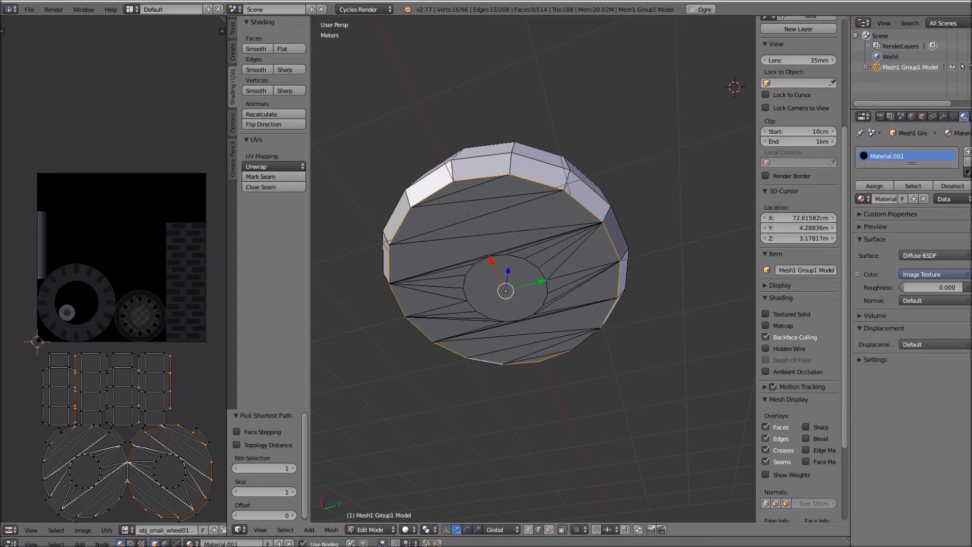
right_click(587, 339, "shift")
left_click(260, 176)
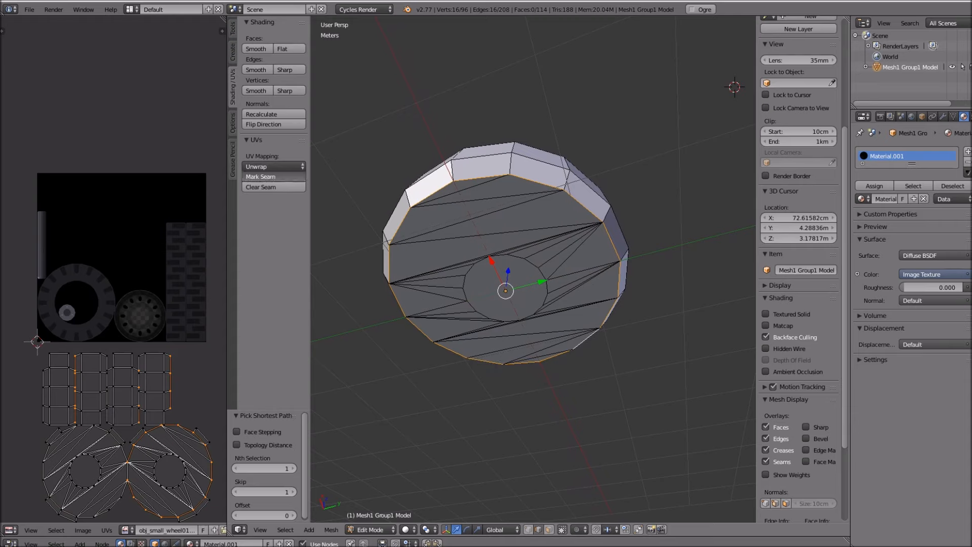
Mark seams around the central circular faces on the wheel's top and underside, using face selection
middle_click_drag(532, 218, 471, 350)
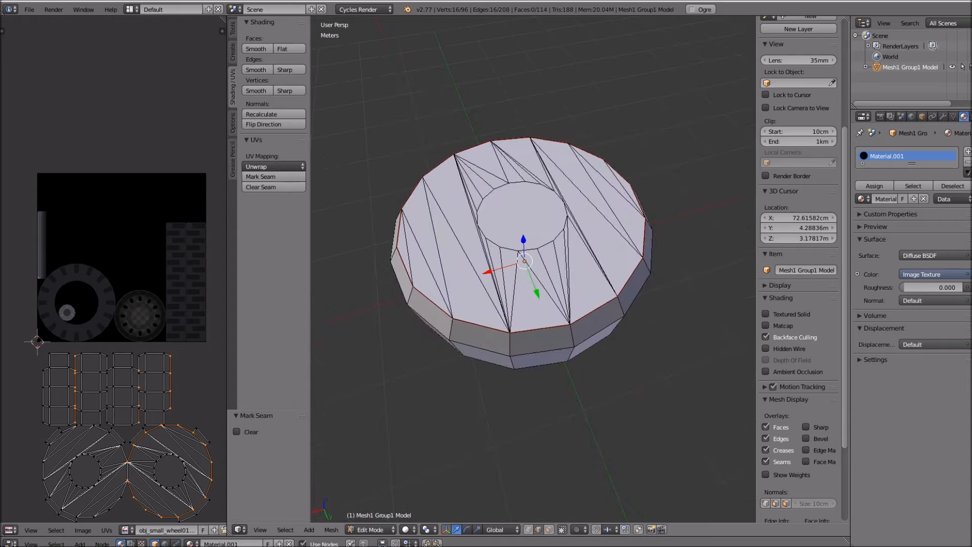
left_click(549, 530)
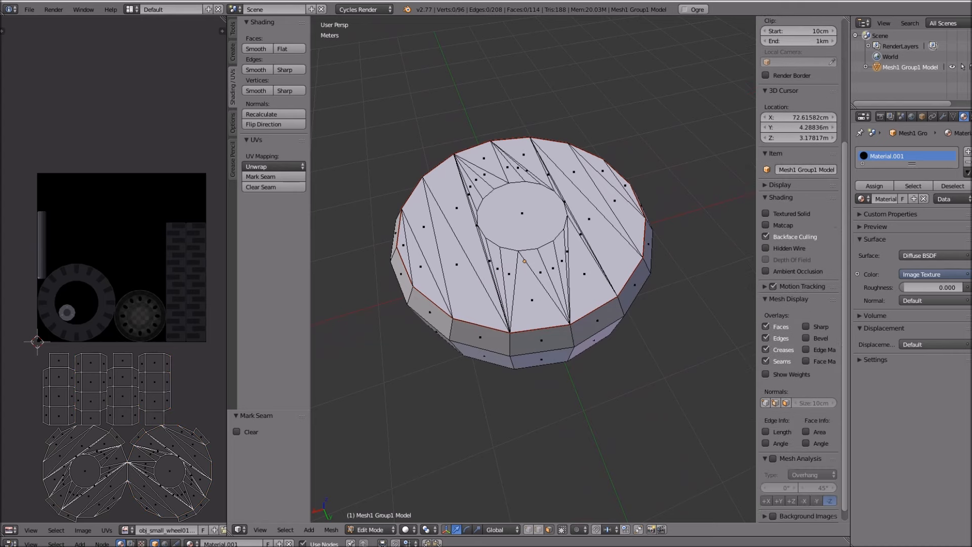
right_click(522, 217)
left_click(260, 177)
middle_click_drag(456, 289, 438, 144)
right_click(529, 304)
left_click(274, 176)
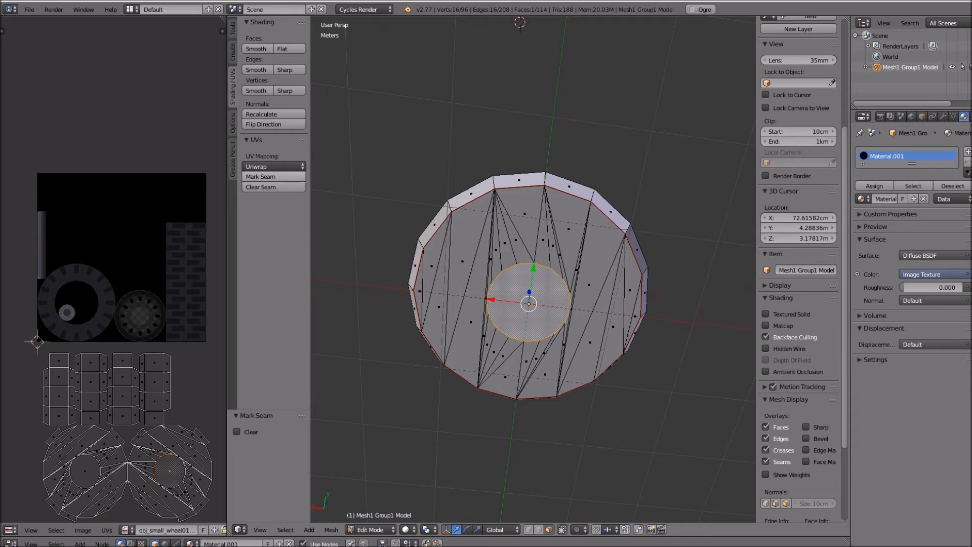
Select three connected edges running down the wheel's tread from top rim to bottom rim and mark them as a seam
middle_click_drag(436, 218, 437, 319)
left_click(538, 530)
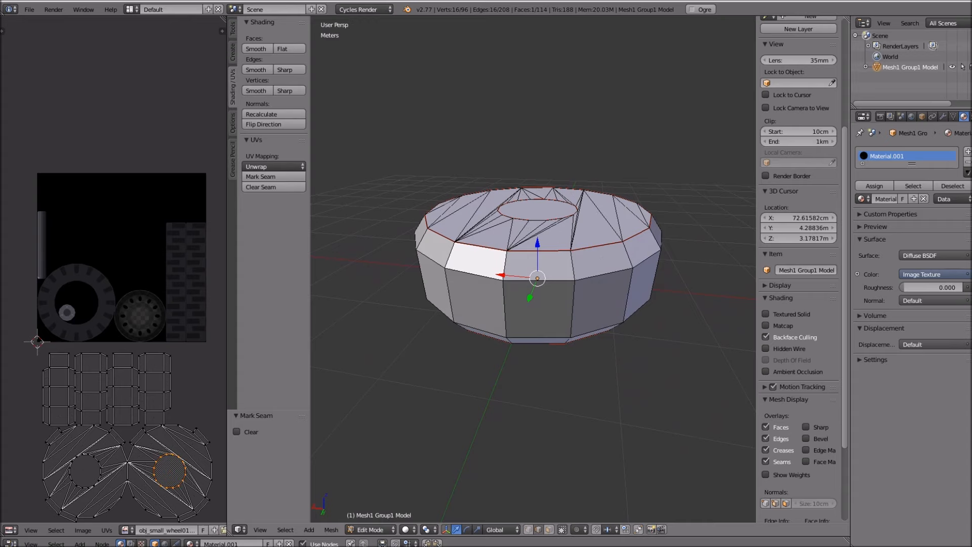
right_click(504, 265)
right_click(505, 310, "ctrl")
right_click(509, 340, "ctrl")
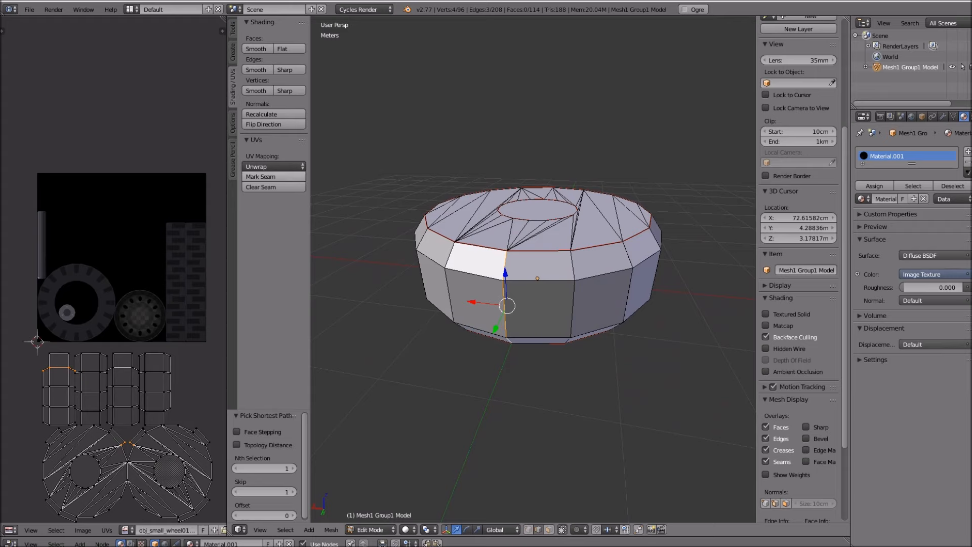
left_click(274, 176)
Select the linked faces of the wheel's top ring delimited by Seam, open the unwrap options, and clear the selection
middle_click_drag(456, 284, 431, 313)
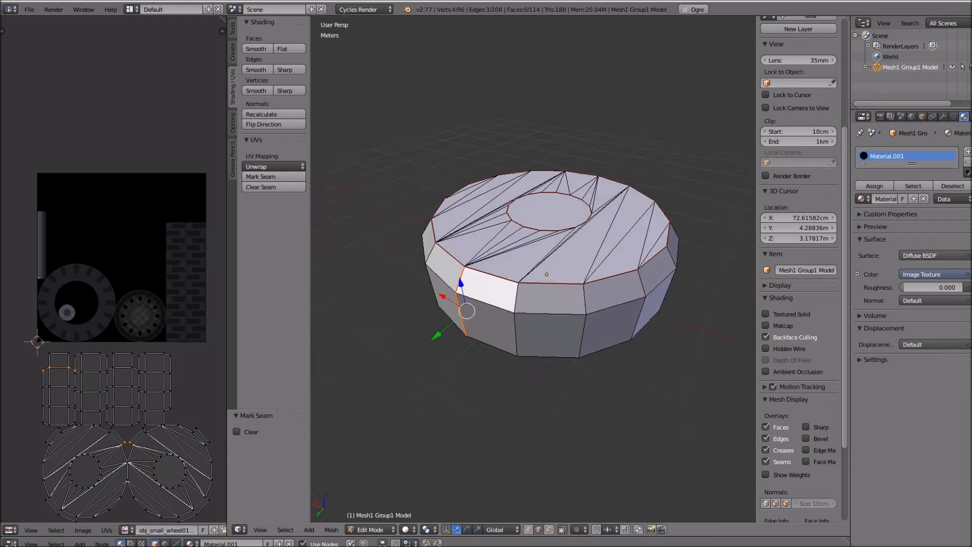
scroll(533, 269, "down", 1)
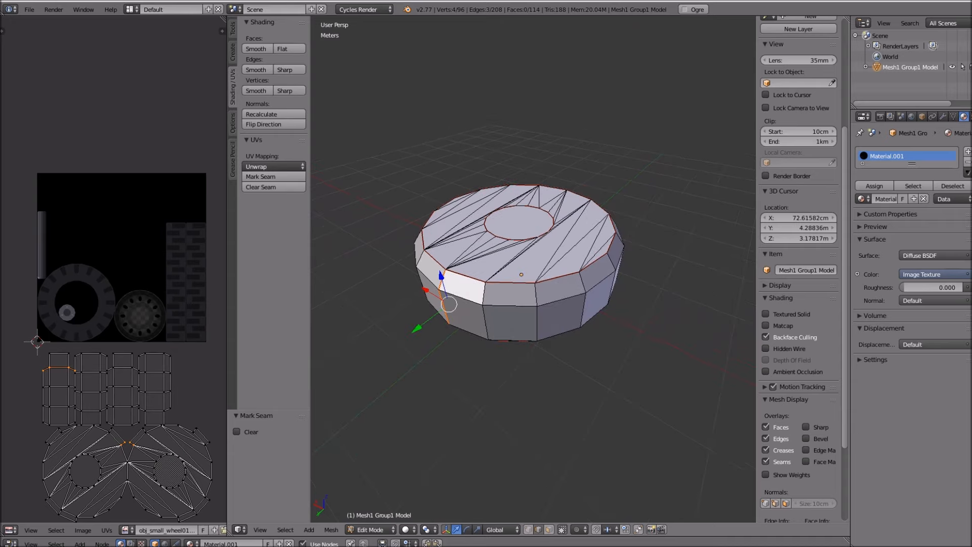
scroll(549, 304, "down", 1)
scroll(562, 208, "up", 2)
mouse_move(511, 304)
middle_mouse_down()
mouse_move(507, 175)
mouse_move(499, 306)
middle_mouse_up()
key("F12")
right_click(507, 286)
left_click(549, 529)
right_click(524, 291)
key("l")
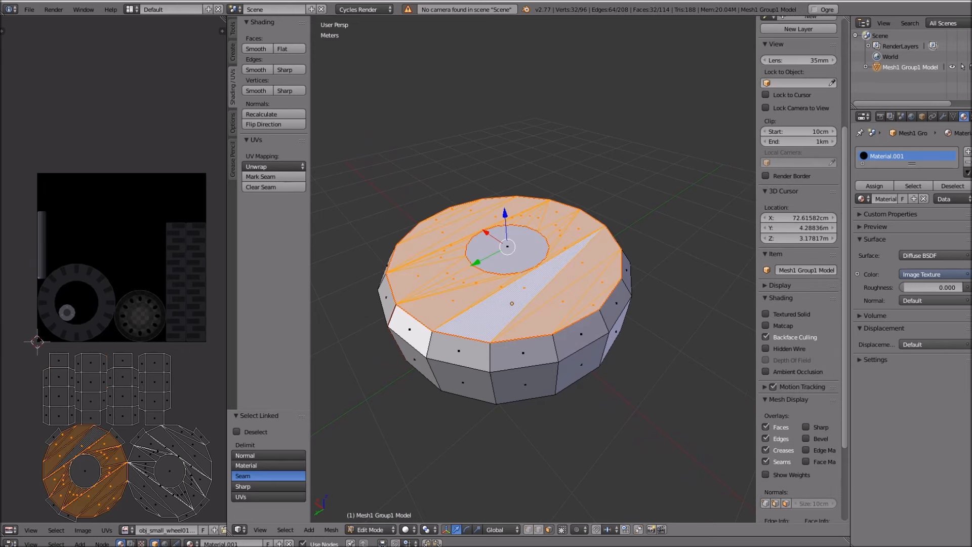
left_click(273, 166)
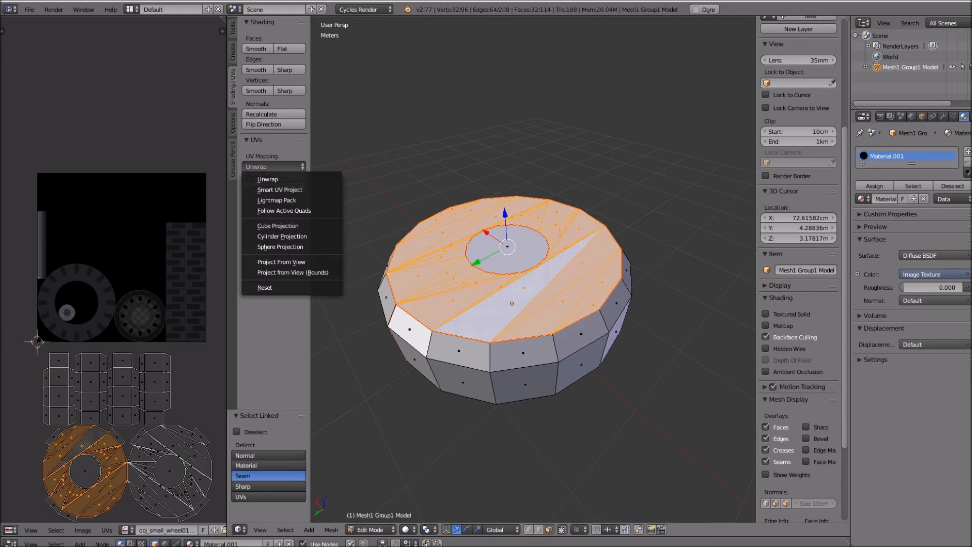
key("a")
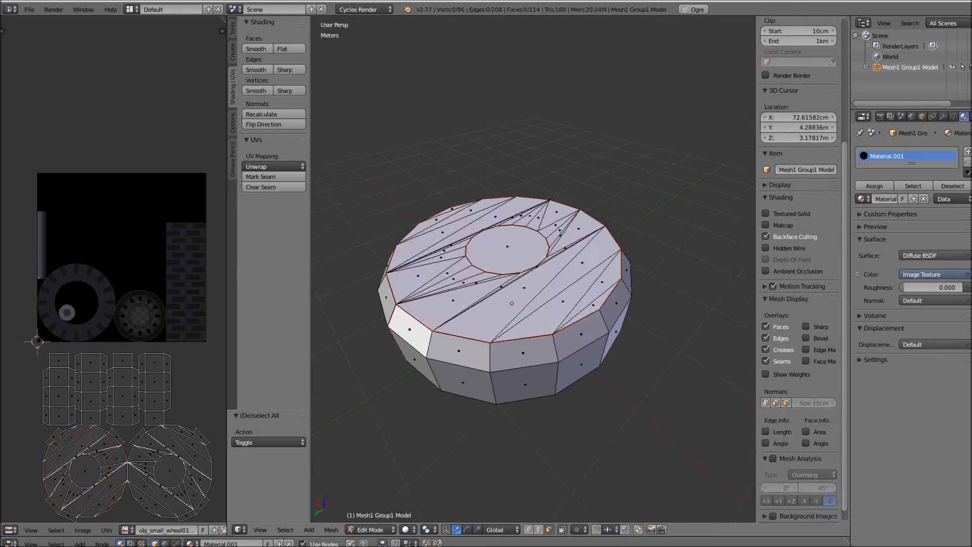
Select the entire wheel mesh and unwrap it with Smart UV Project, angle limit 66 and island margin 0
key("a")
left_click(274, 166)
left_click(280, 189)
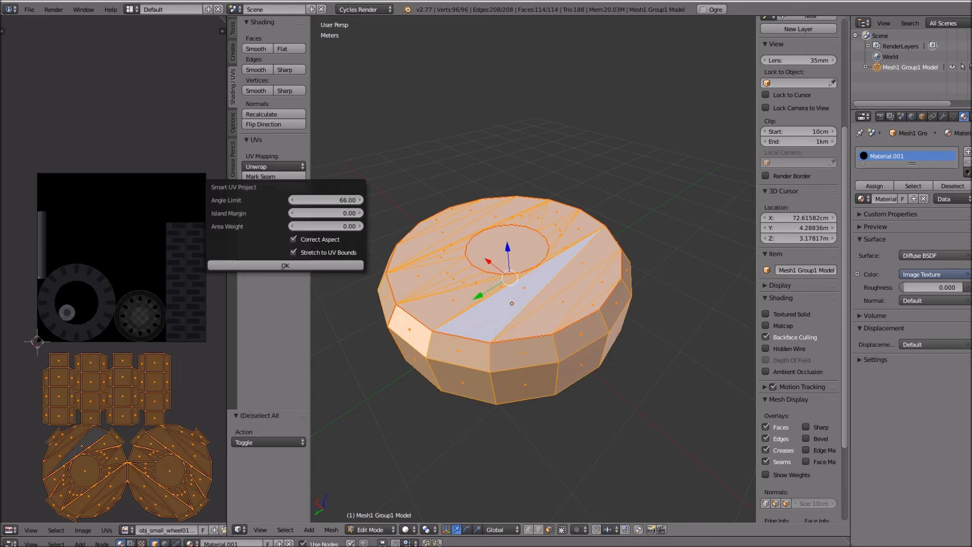
left_click(285, 265)
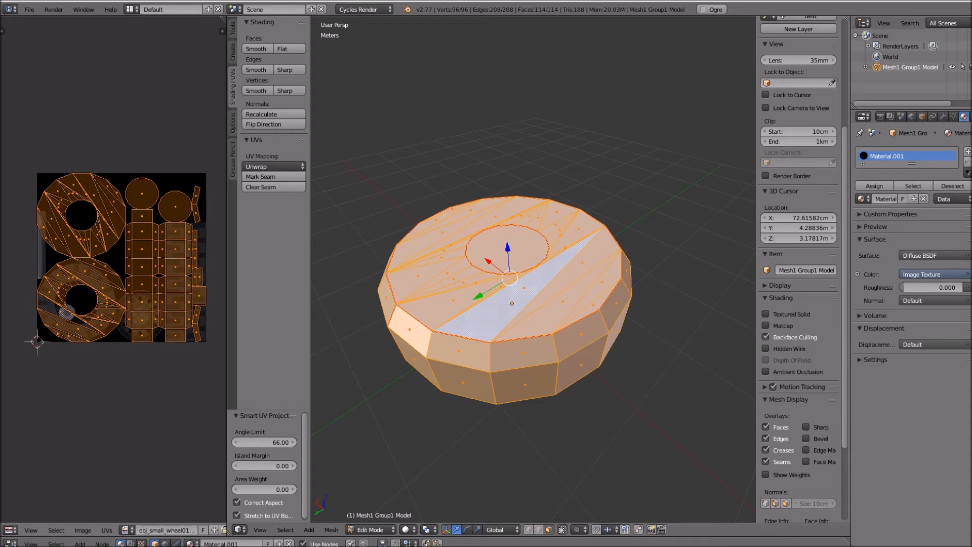
Move the two ring-shaped UV islands off the texture, placing one below the image and the other above it
right_click(111, 212)
key("ctrl+l")
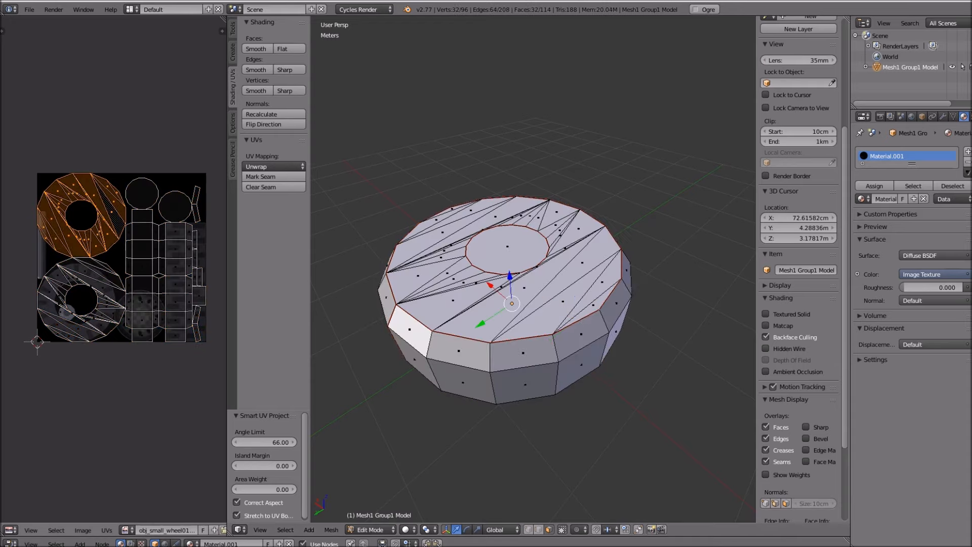
key("g")
left_click(136, 445)
right_click(104, 295)
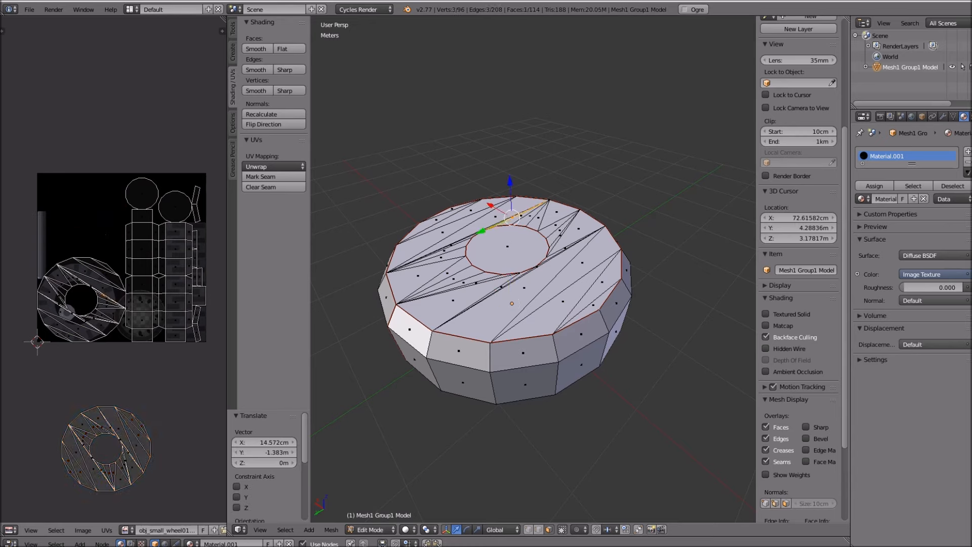
key("ctrl+l")
key("g")
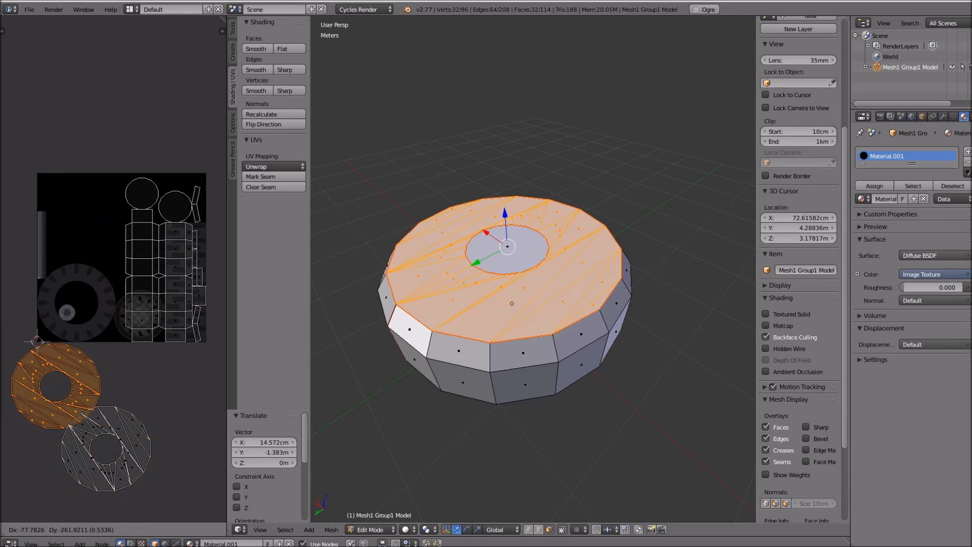
left_click(121, 92)
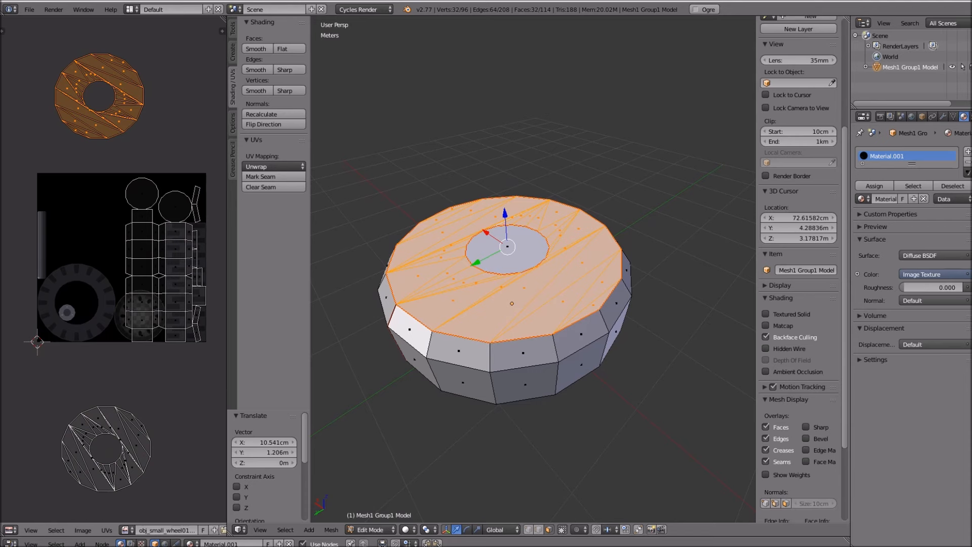
Move the two circular UV islands off the texture, stacking them above the image beside the upper ring
right_click(142, 194)
key("g")
left_click(185, 129)
right_click(176, 207)
key("g")
left_click(187, 77)
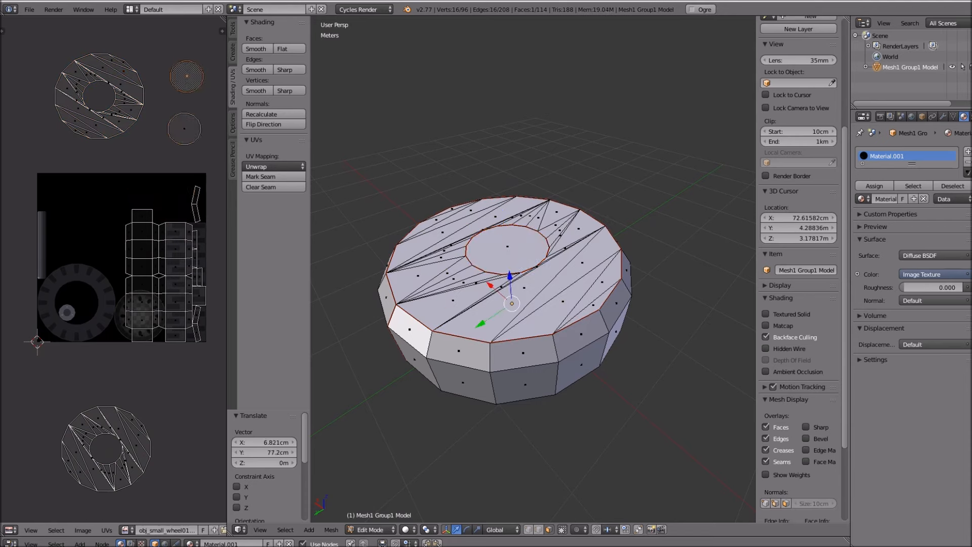
right_click(175, 267)
key("g")
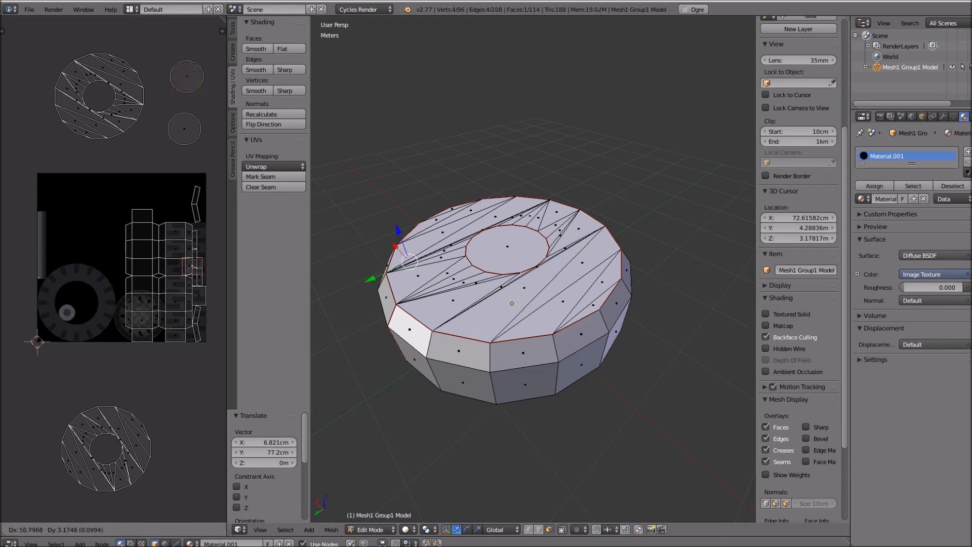
right_click(169, 243)
Select the wheel's linked tread faces delimited by Seam and unwrap them with Cylinder Projection, direction Align to Object
right_click(529, 351)
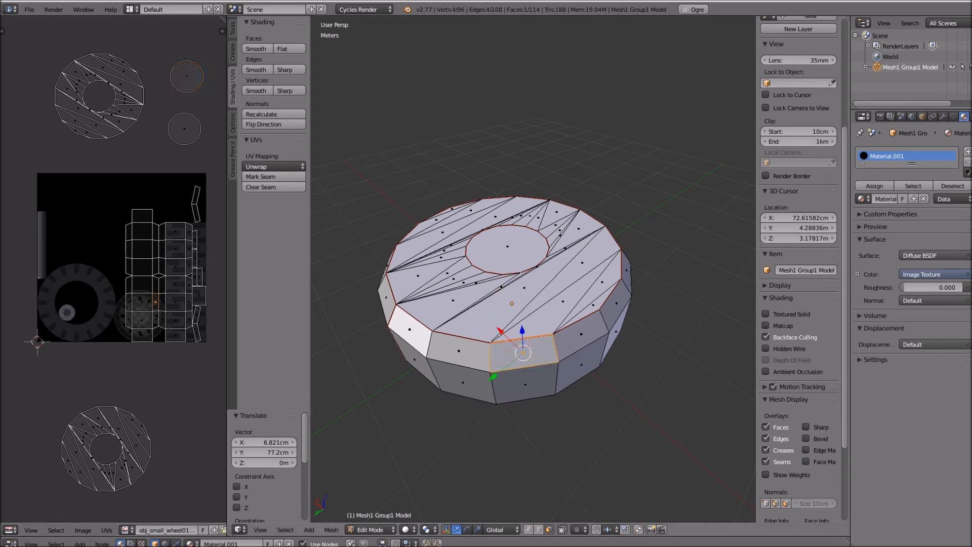
key("ctrl+l")
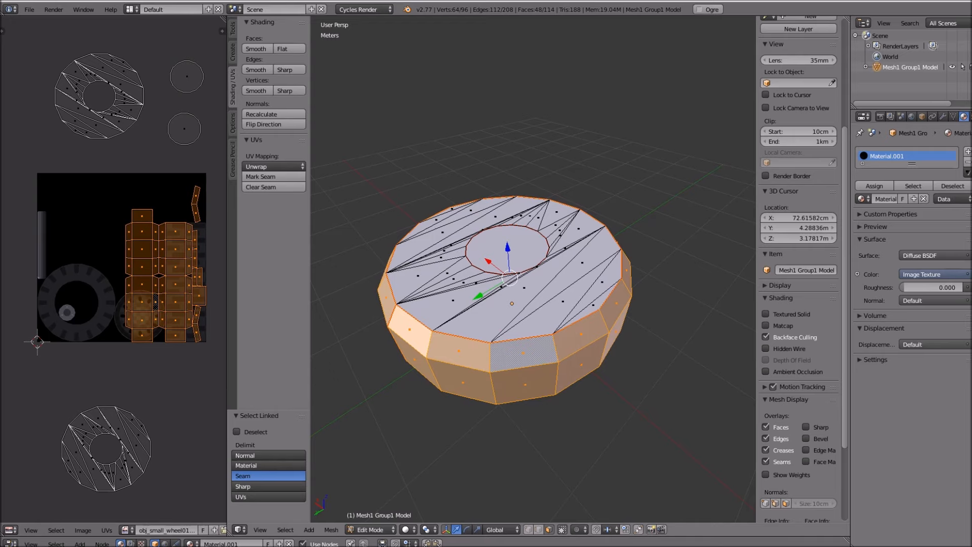
left_click(274, 166)
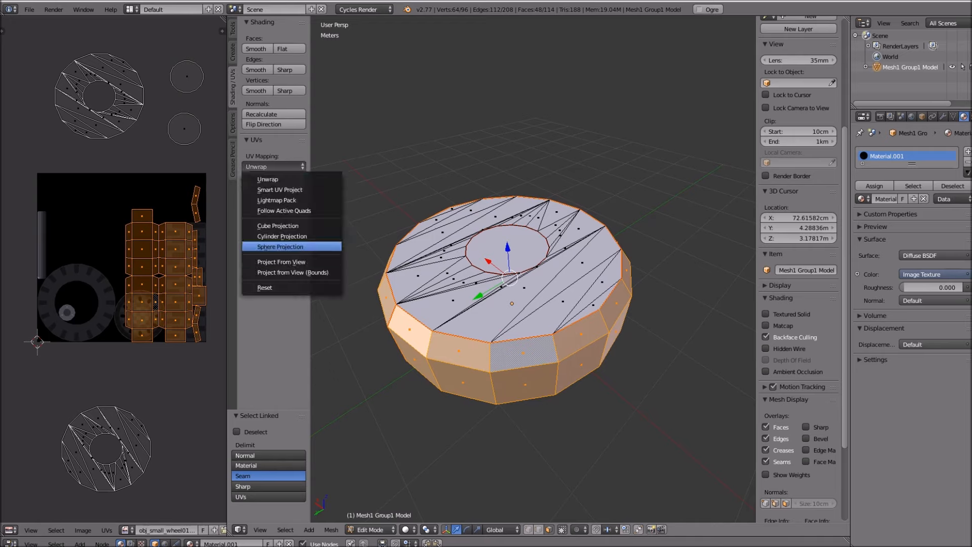
left_click(282, 236)
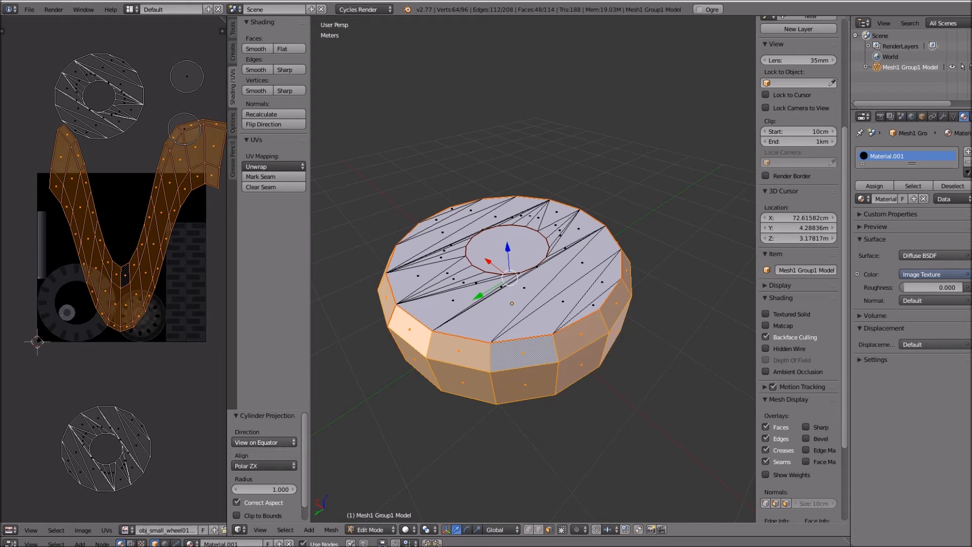
left_click(263, 442)
left_click(255, 407)
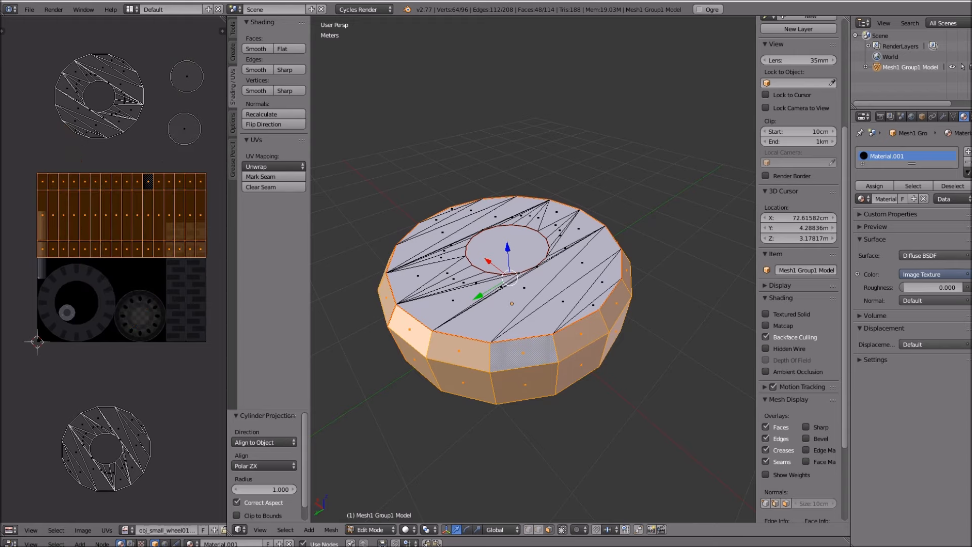
Rotate the tread's UV island 90° and shift it towards the texture's brick-patterned tread strip
key("g")
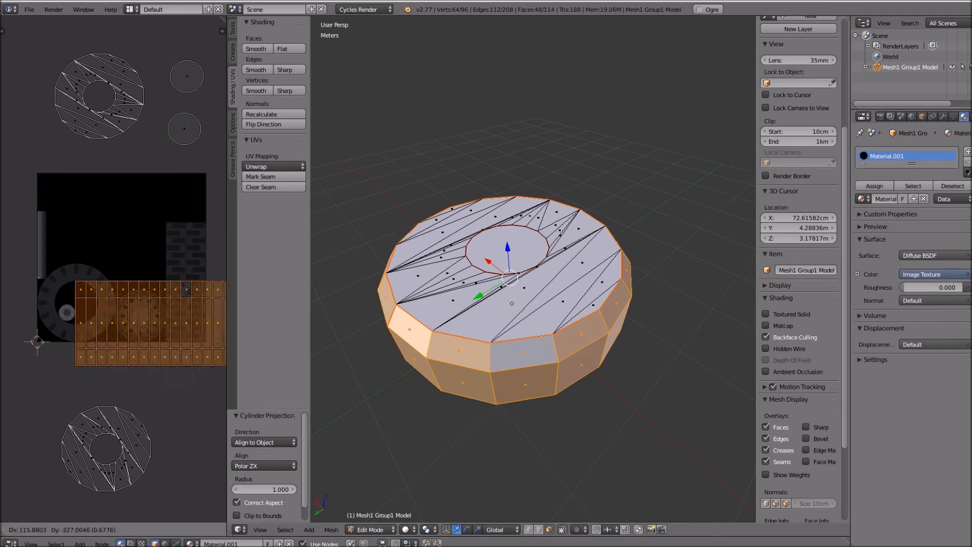
left_click(119, 244)
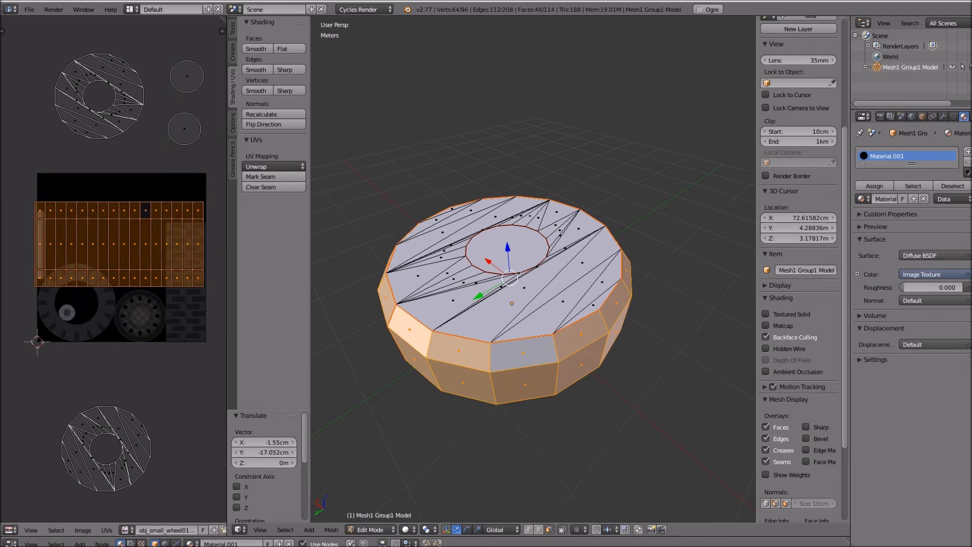
key("r")
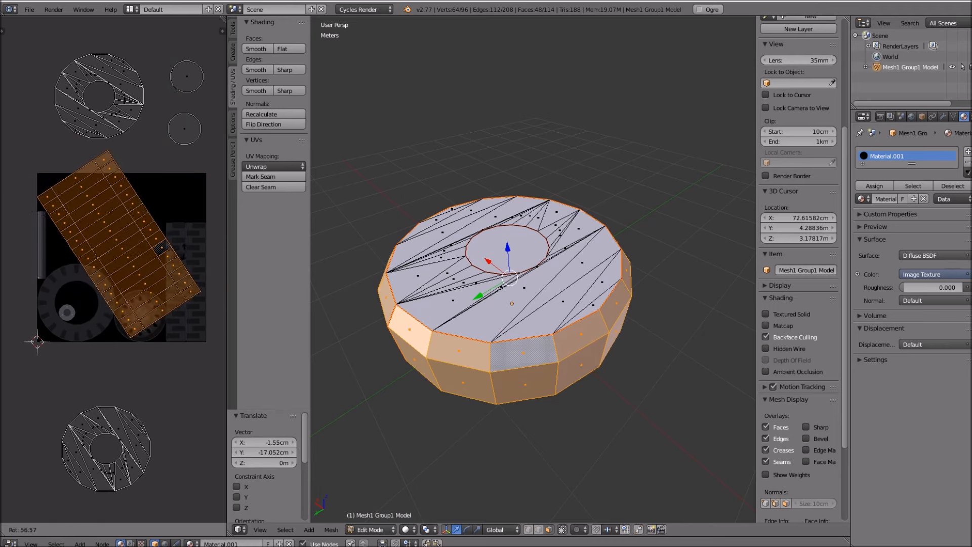
type("90")
key("Return")
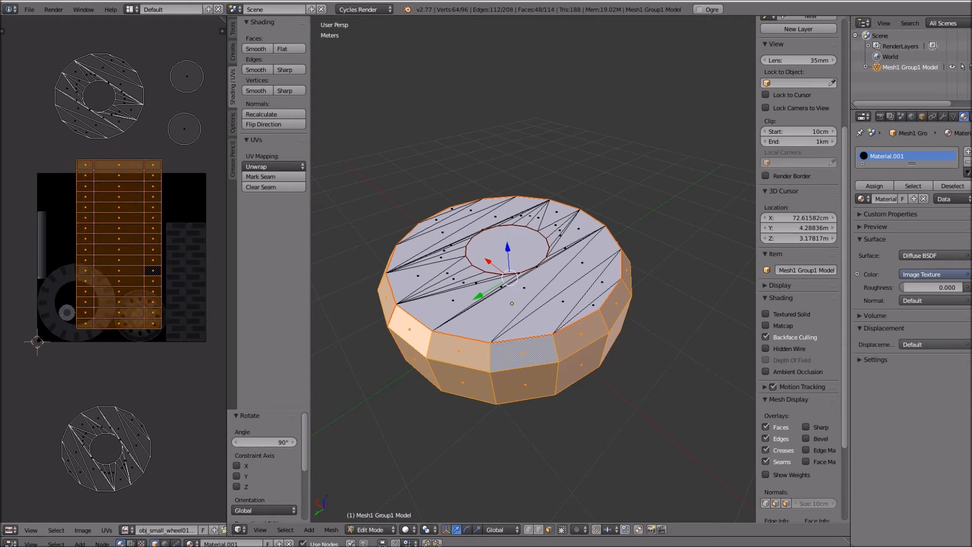
key("g")
key("Return")
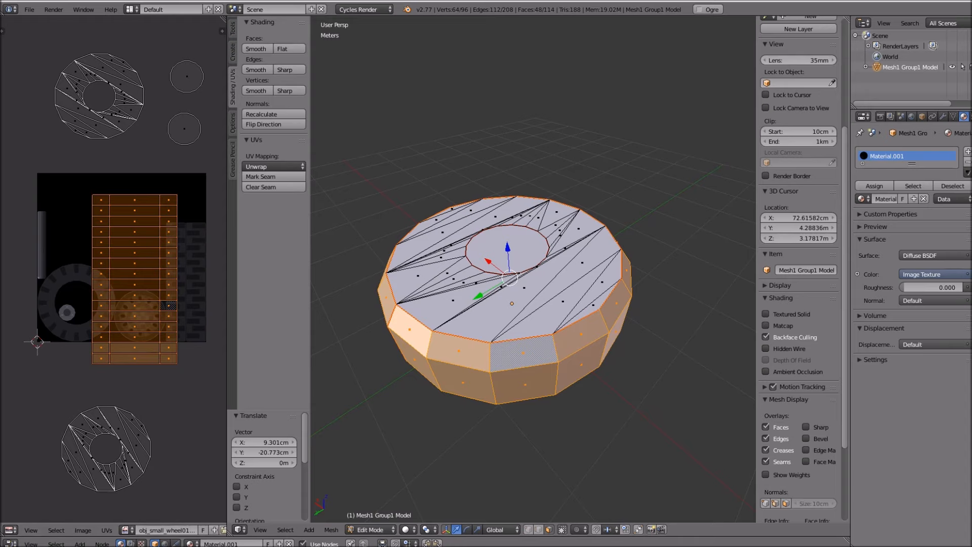
Widen the UV editor and move the tread's UV island over the brick-patterned strip of the texture
left_click_drag(227, 274, 390, 273)
scroll(152, 278, "up", 2)
scroll(152, 278, "down", 2)
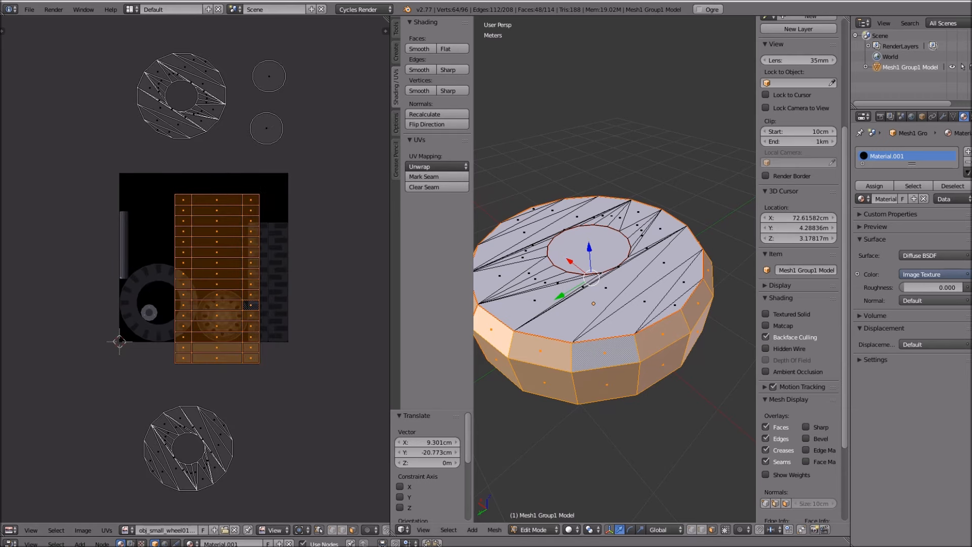
mouse_move(615, 304)
middle_mouse_down()
mouse_move(618, 276)
mouse_move(619, 285)
middle_mouse_up()
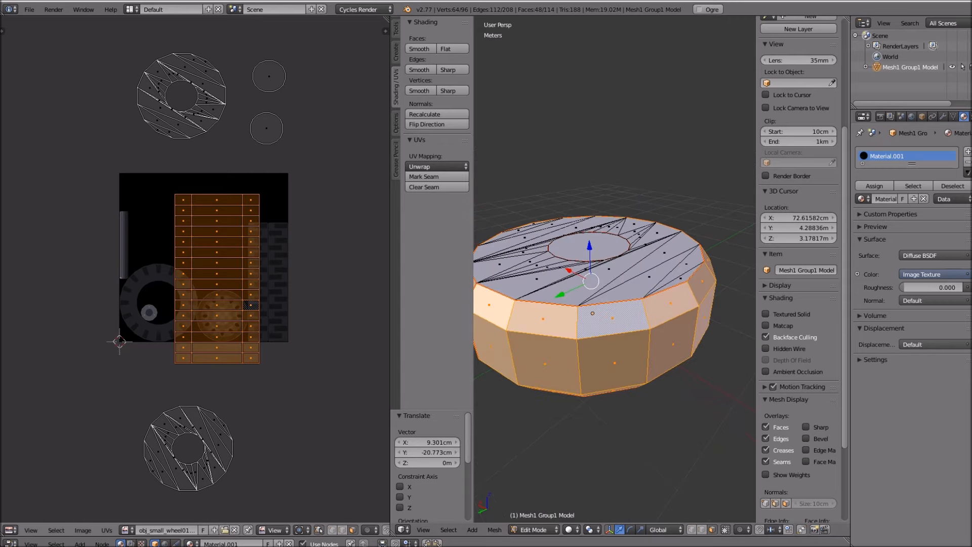
key("g")
left_click(284, 254)
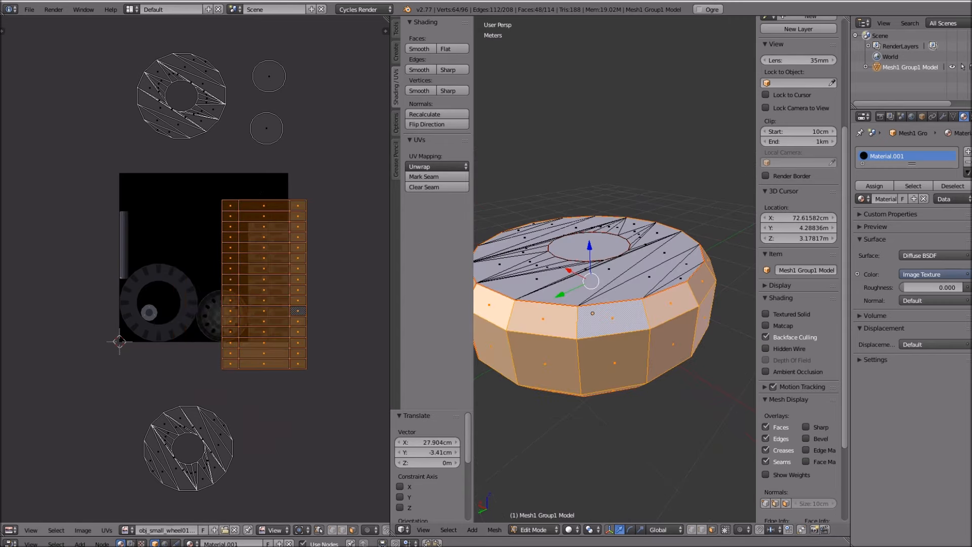
Switch the 3D view to textured shading to preview the wheel image on the mesh
scroll(284, 254, "up", 4)
left_click(571, 530)
left_click(598, 484)
scroll(798, 431, "down", 1)
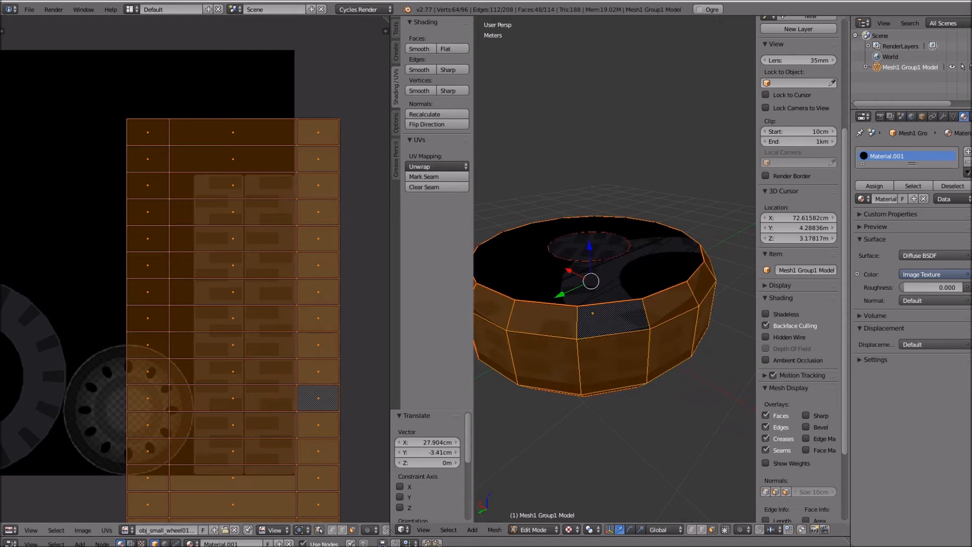
Move the tread's UV island clear of the texture, parking it to the right of the image
key("g")
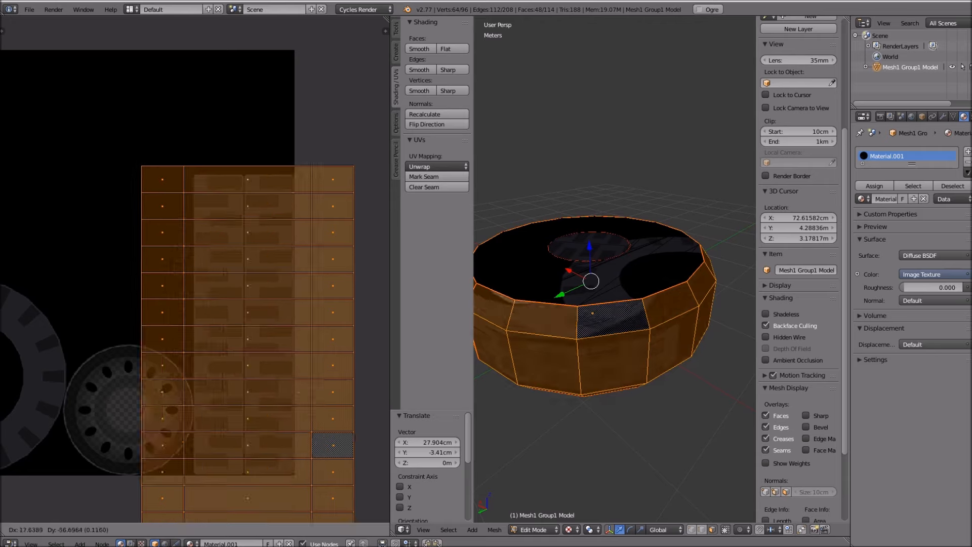
key("Return")
scroll(222, 256, "down", 3)
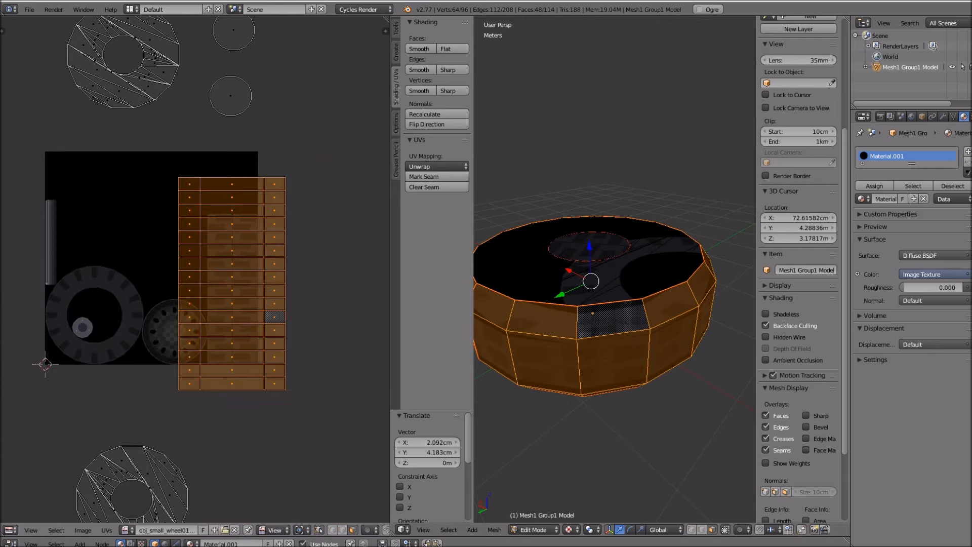
key("g")
key("Return")
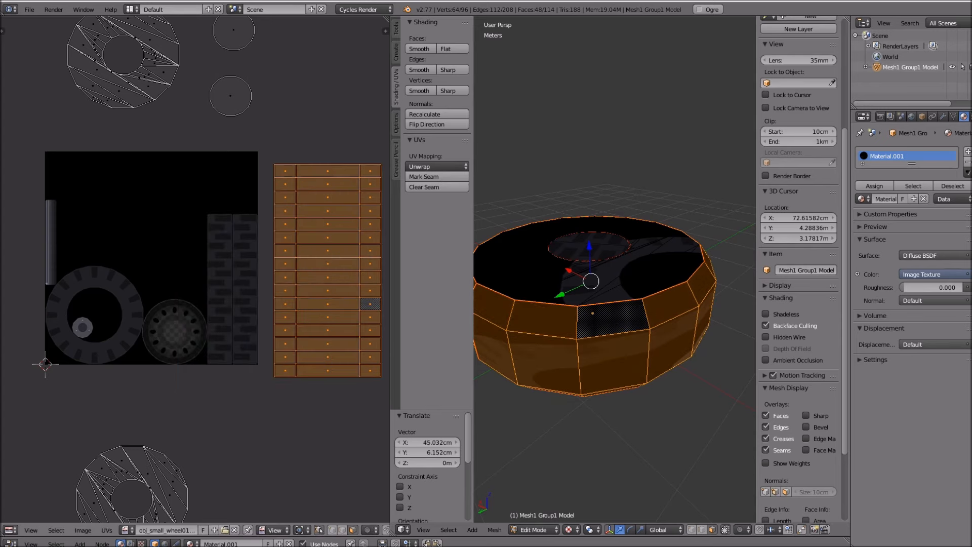
Select the linked faces of the wheel's top ring and move their UV island onto the texture's tire sidewall
right_click(657, 233)
key("ctrl+l")
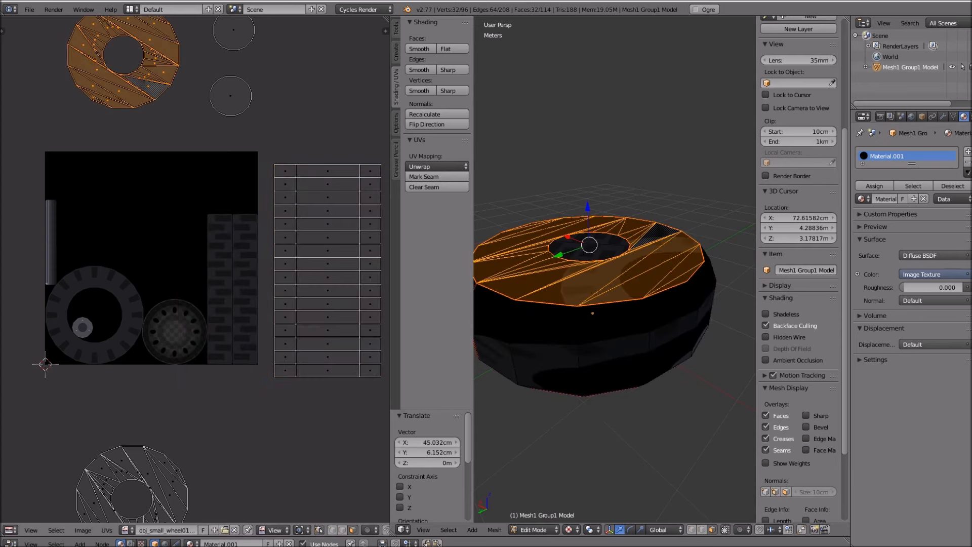
key("g")
left_click(103, 324)
scroll(104, 324, "up", 3)
scroll(265, 246, "down", 2)
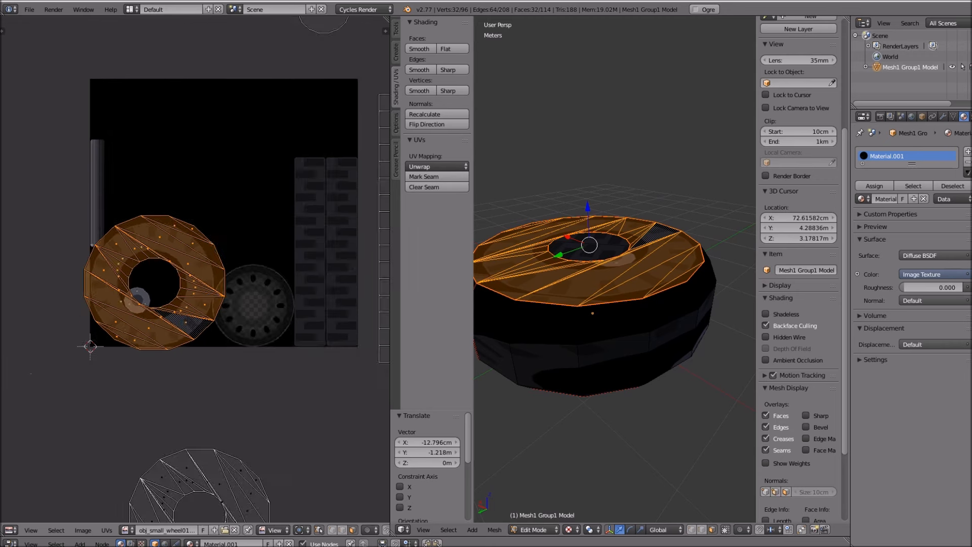
Scale the top ring's UV island by about 0.852 and center it within the texture's tire sidewall
scroll(64, 285, "up", 3)
key("g")
key("Return")
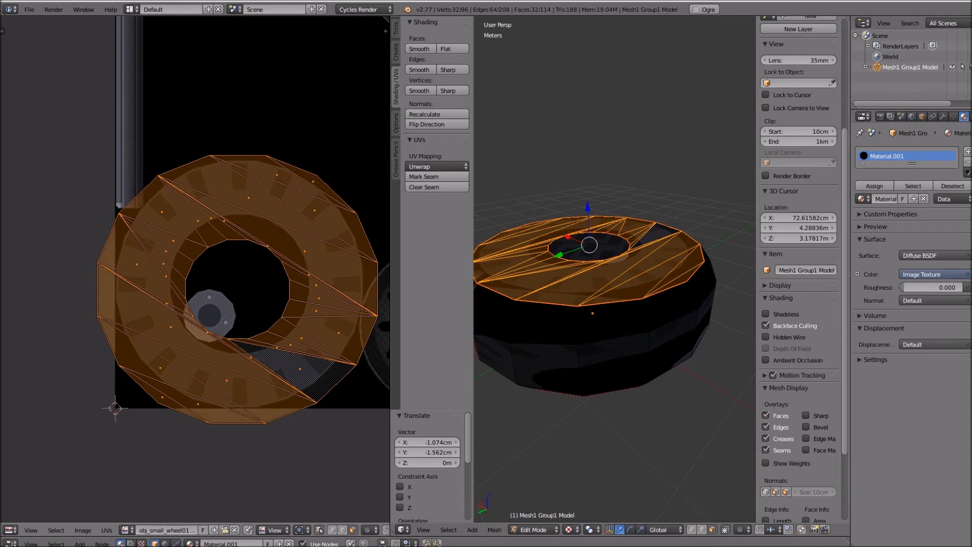
key("g")
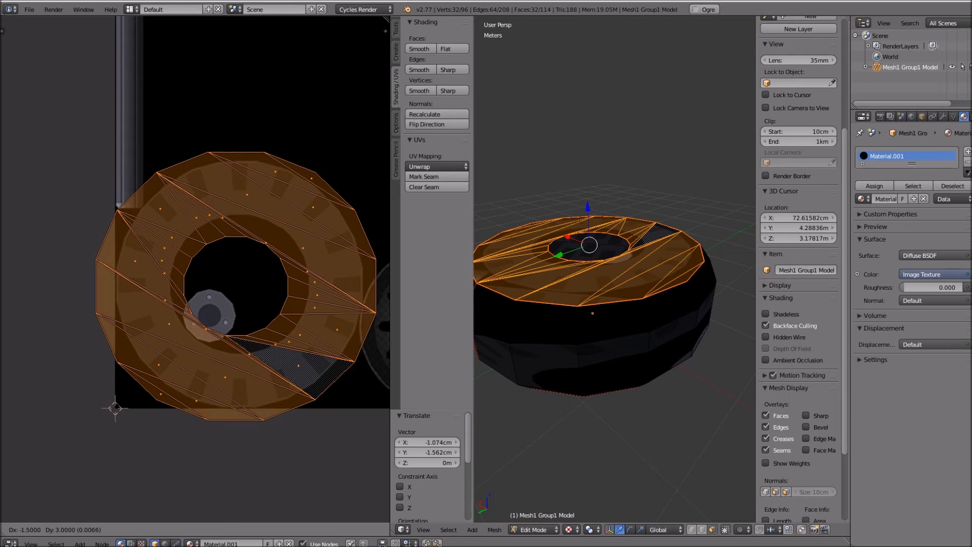
key("Return")
key("s")
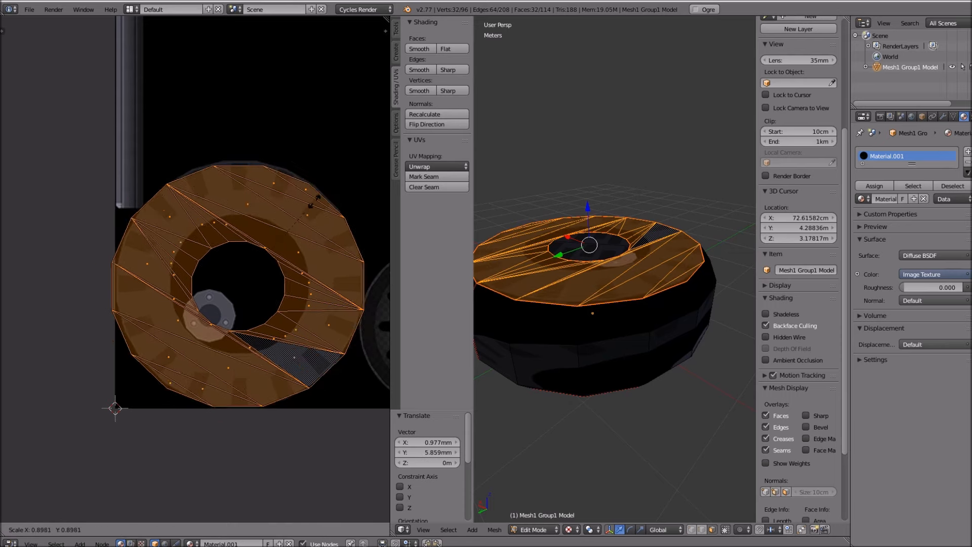
key("Return")
key("g")
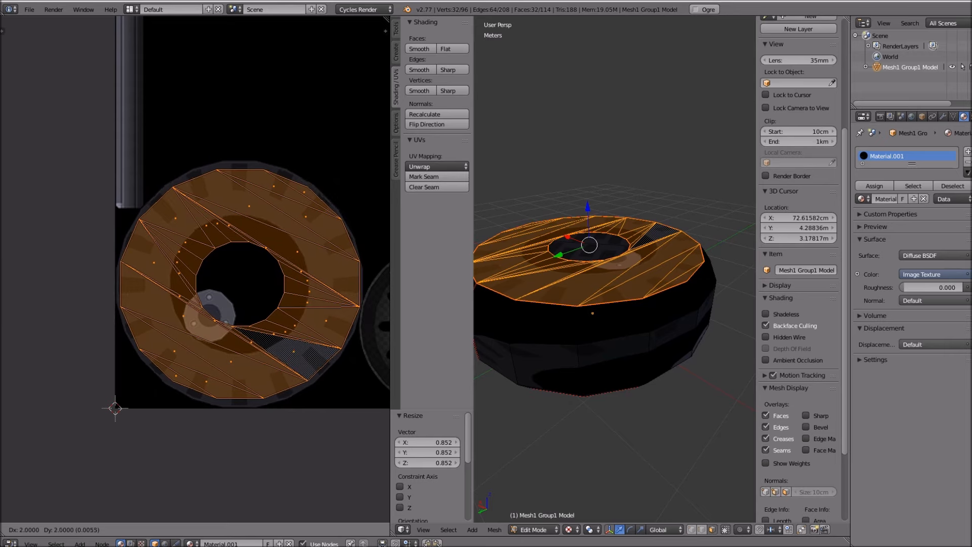
key("Return")
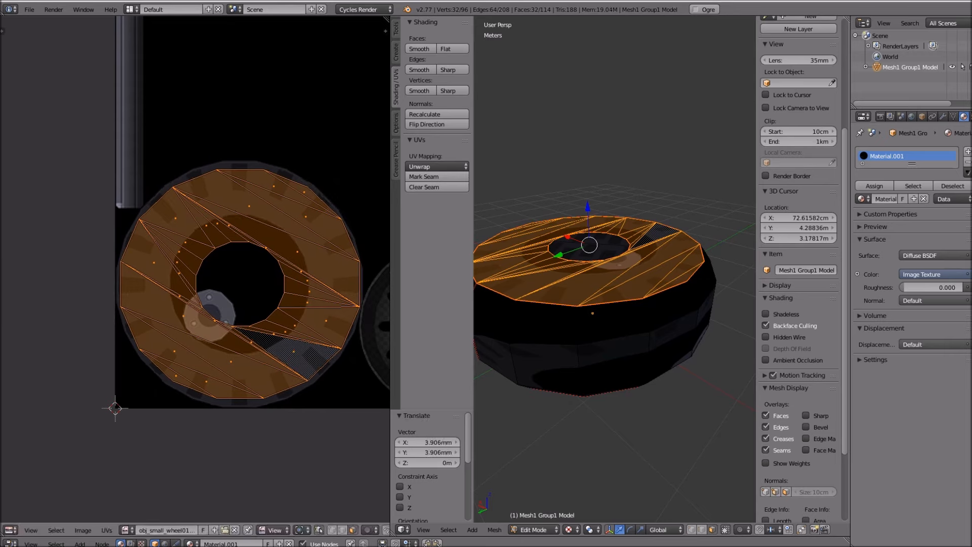
Select the linked UV island of the wheel's underside ring and move it onto the texture's tire sidewall, over the top ring's island
scroll(160, 249, "down", 4)
right_click(193, 420)
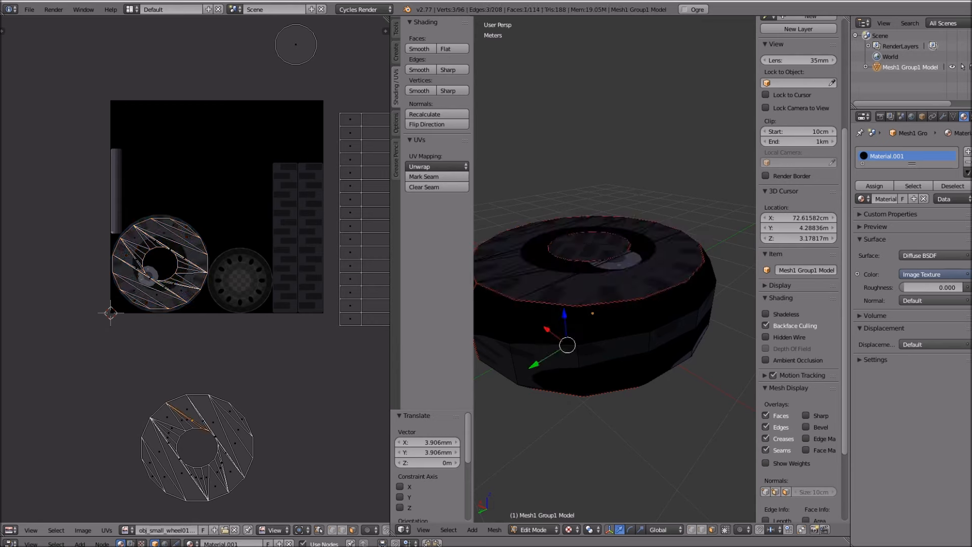
key("l")
key("g")
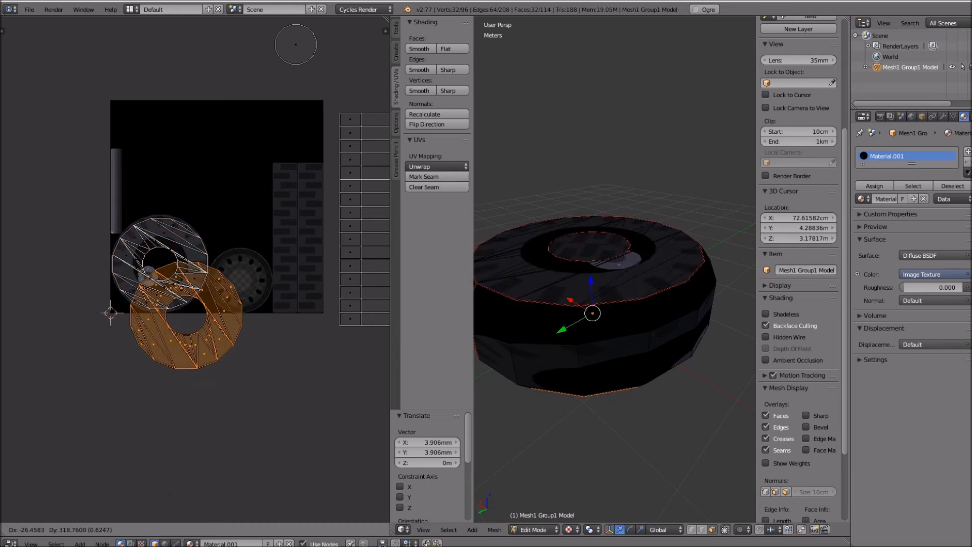
key("Return")
scroll(195, 268, "up", 5)
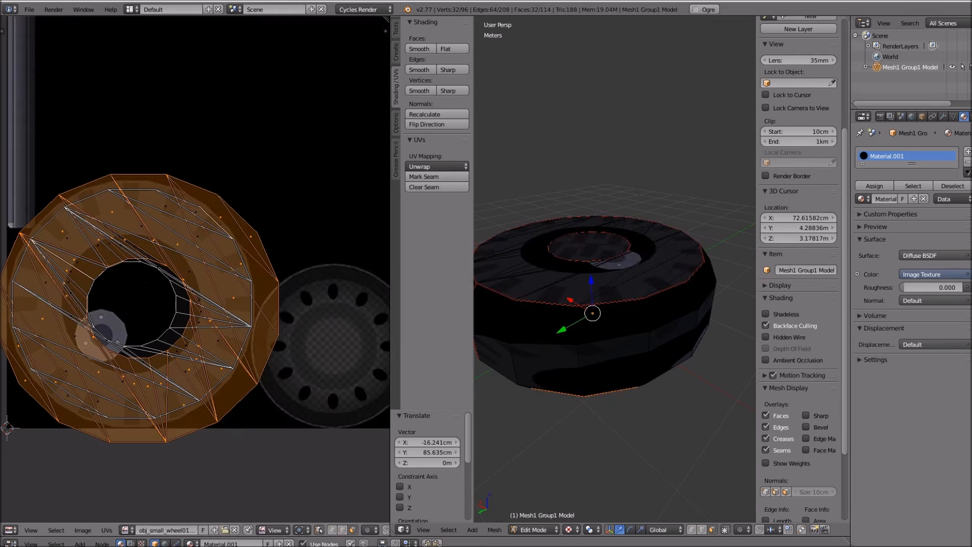
Scale the underside ring's UV island by about 0.888 and then 0.967, centering it within the texture's tire sidewall
key("s")
key("Return")
key("g")
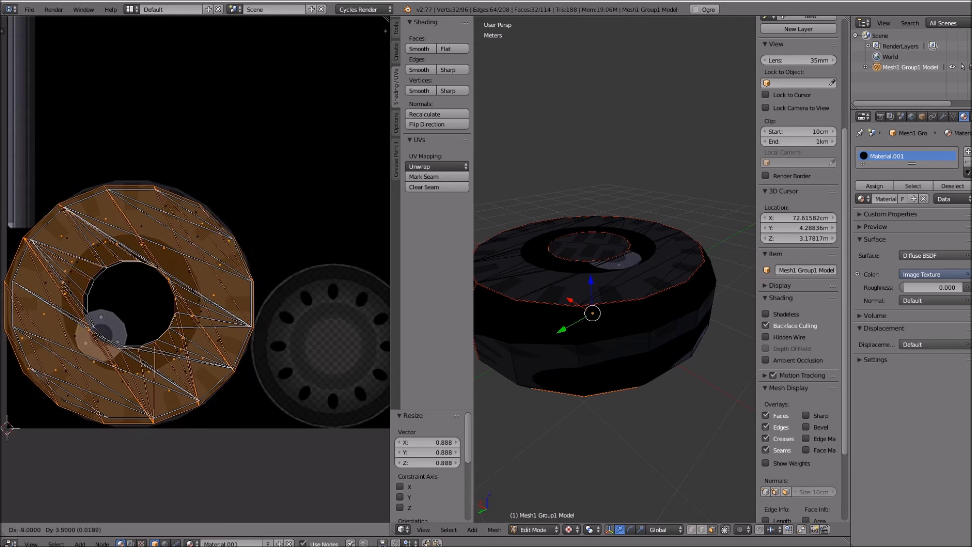
key("Return")
key("s")
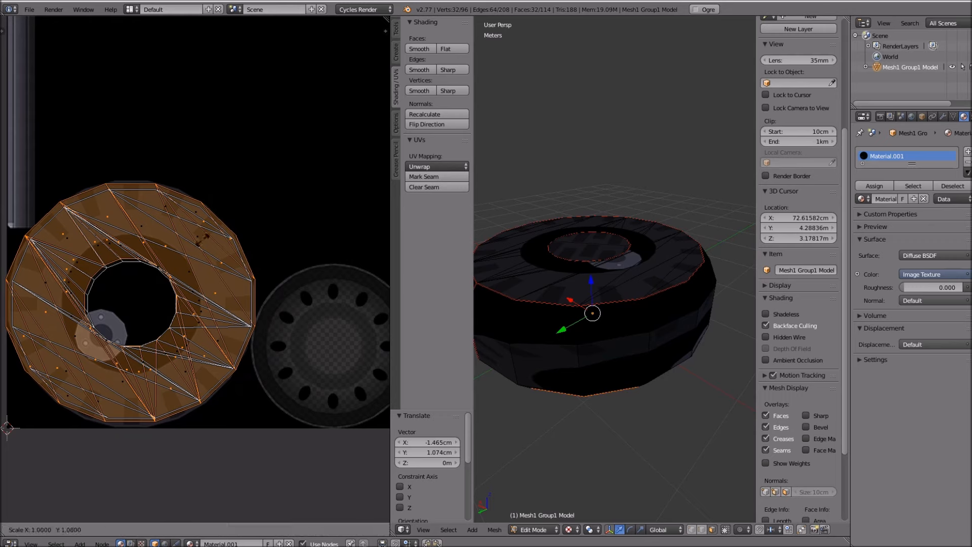
key("Return")
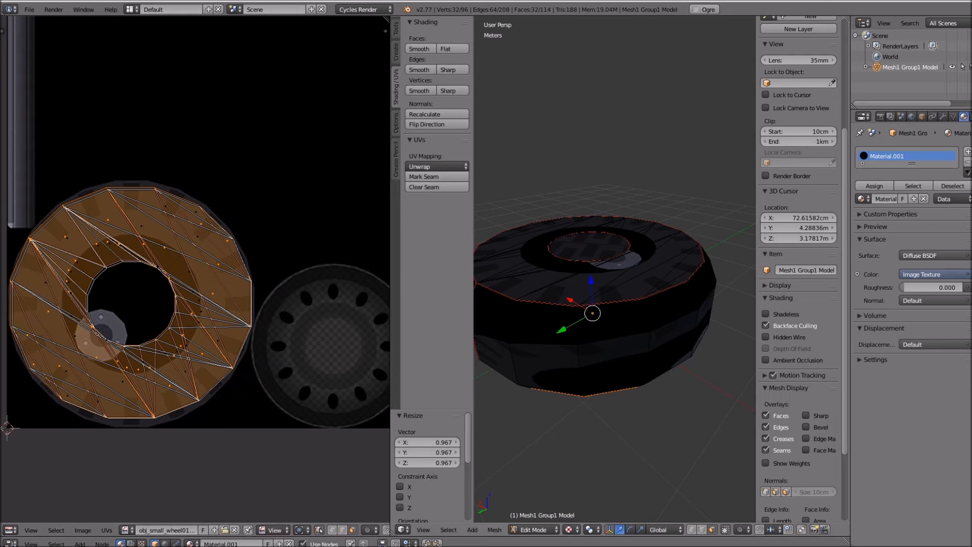
Move the UV islands of the wheel's two round hub faces onto the light grey hub disc in the texture
key("g")
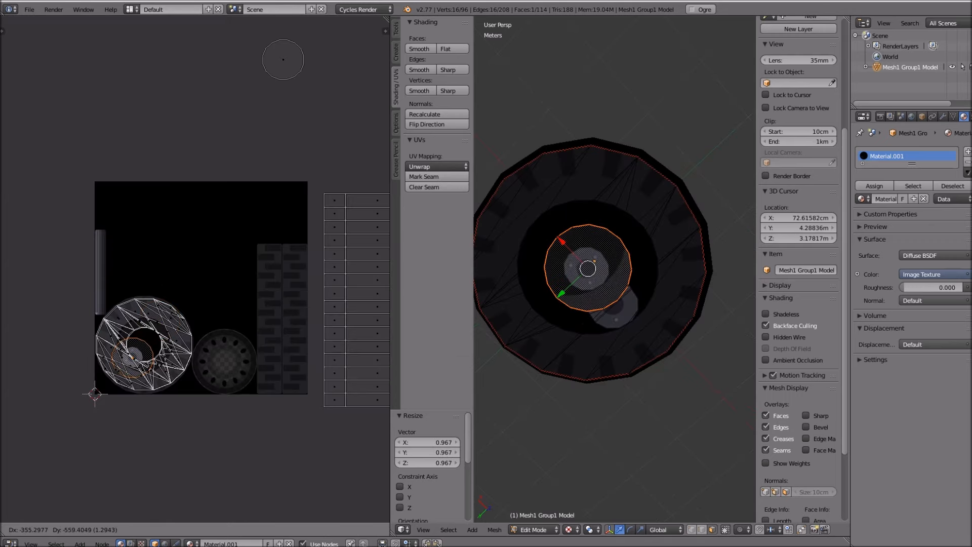
key("Return")
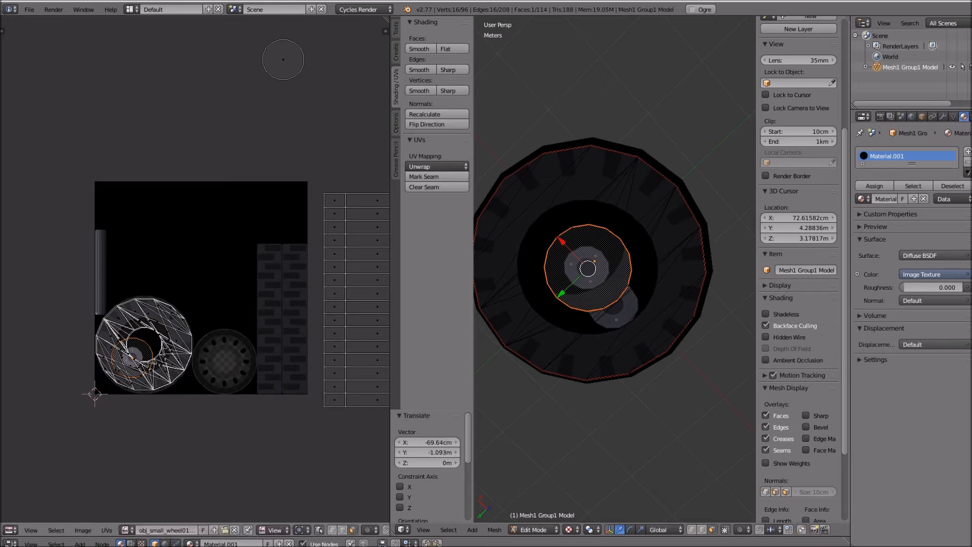
key("g")
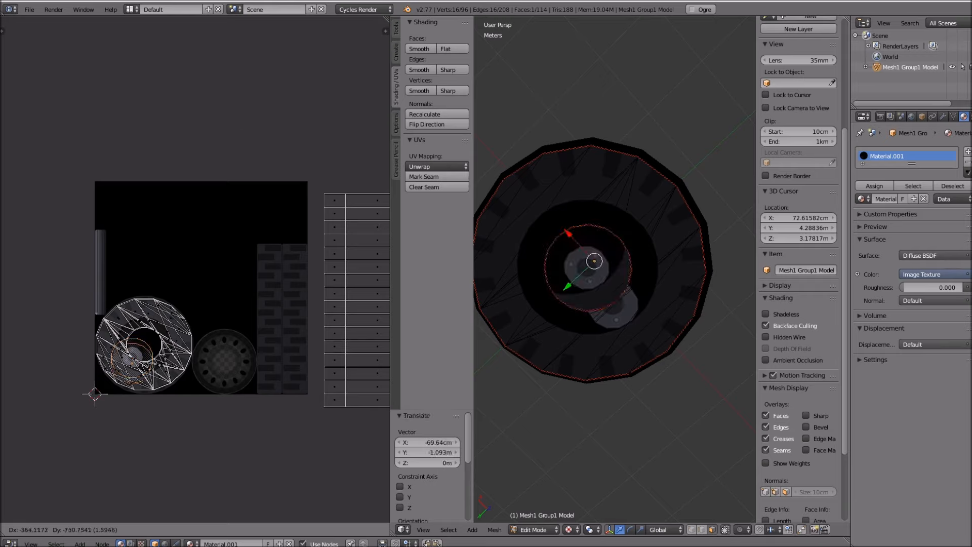
key("Return")
scroll(122, 365, "up", 7)
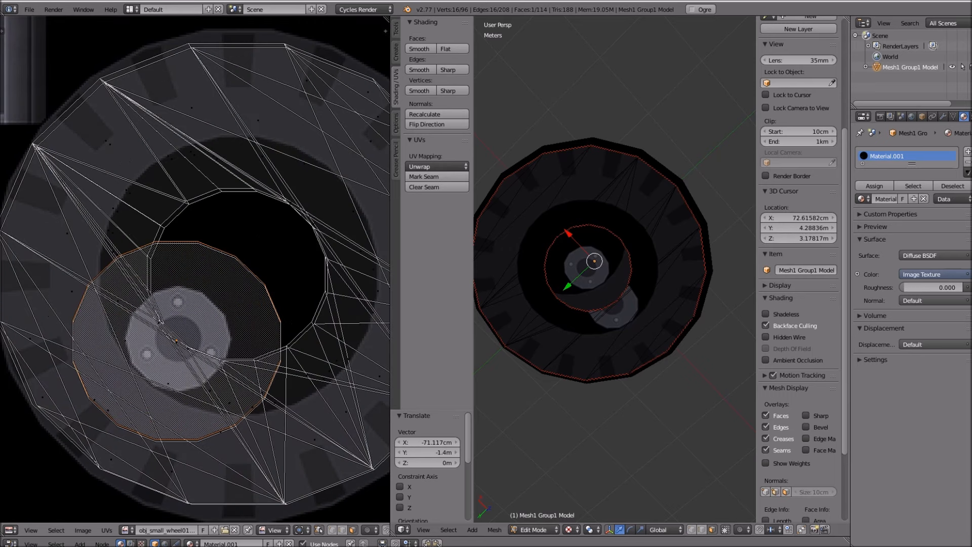
key("g")
key("Return")
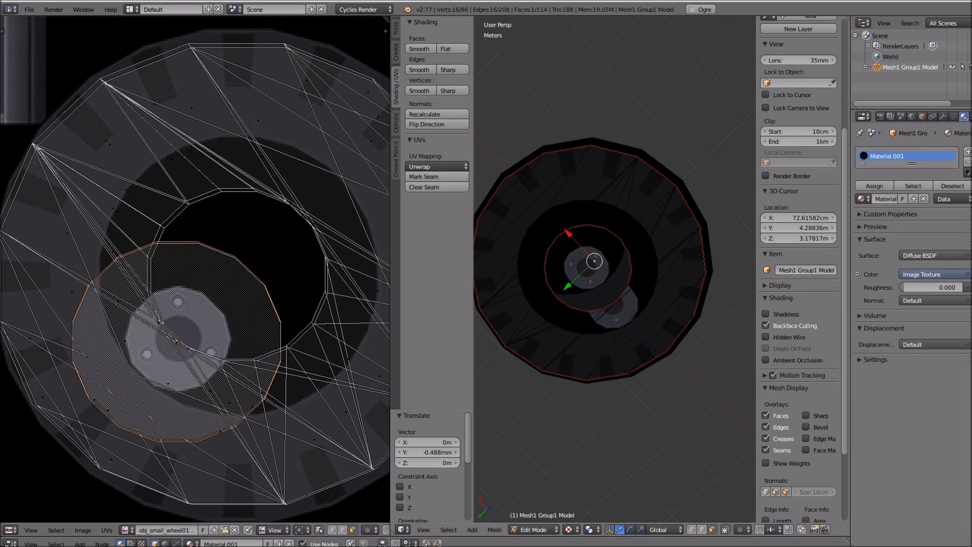
Select the tread's linked UV island beside the image and move it over the texture's tread strips
scroll(544, 274, "down", 1)
scroll(129, 243, "down", 6)
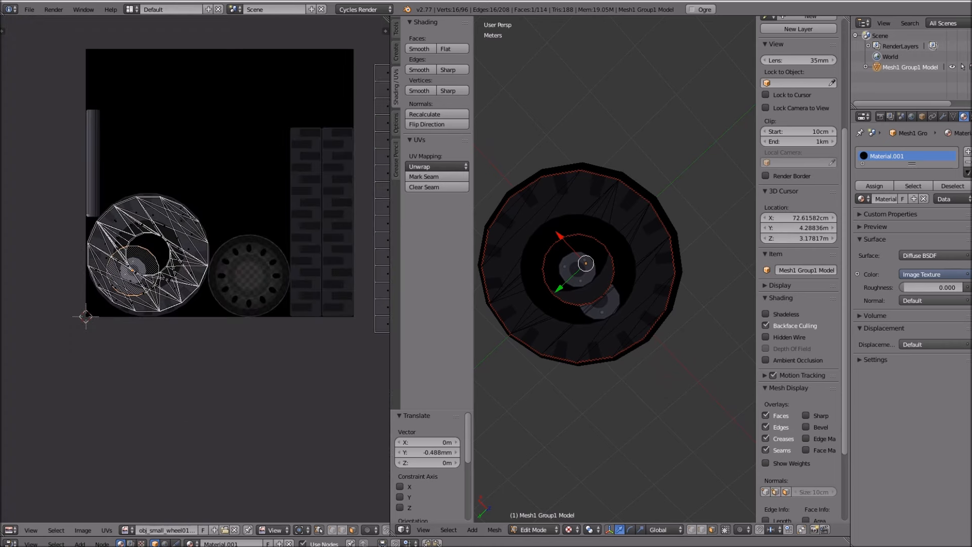
scroll(97, 202, "down", 1)
scroll(317, 178, "down", 1)
right_click(357, 156)
key("ctrl+l")
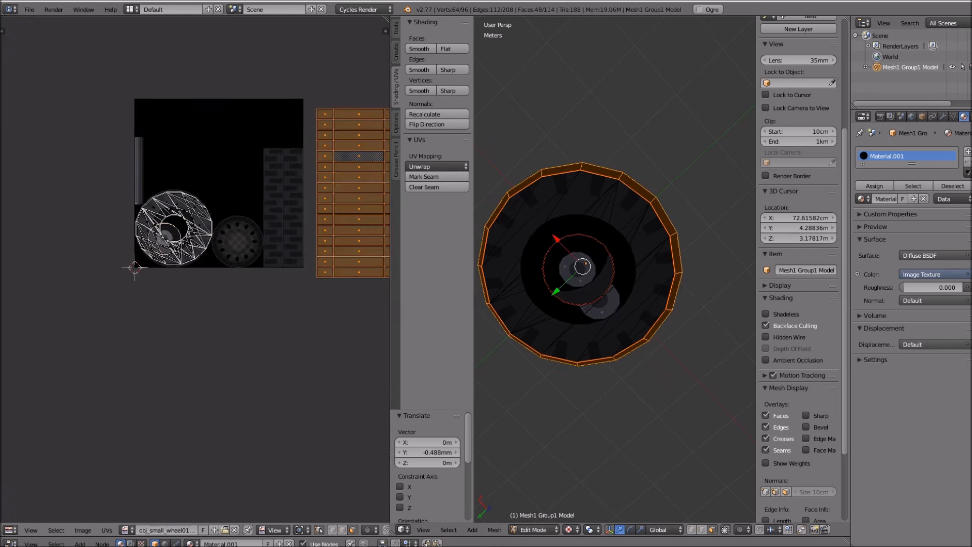
key("g")
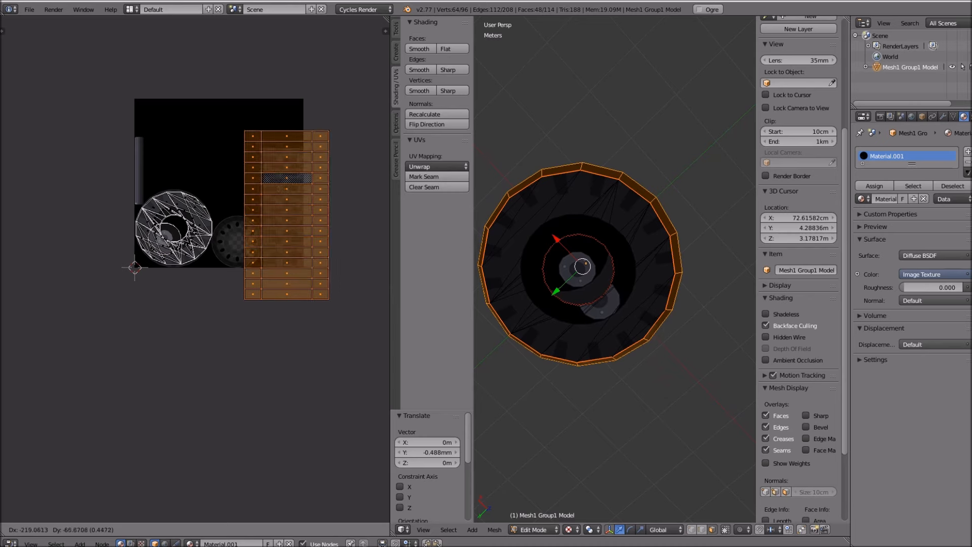
key("Return")
Scale the tread's UV island by about 0.709, narrow it along X, and align it with the texture's tread strips
scroll(300, 218, "up", 3)
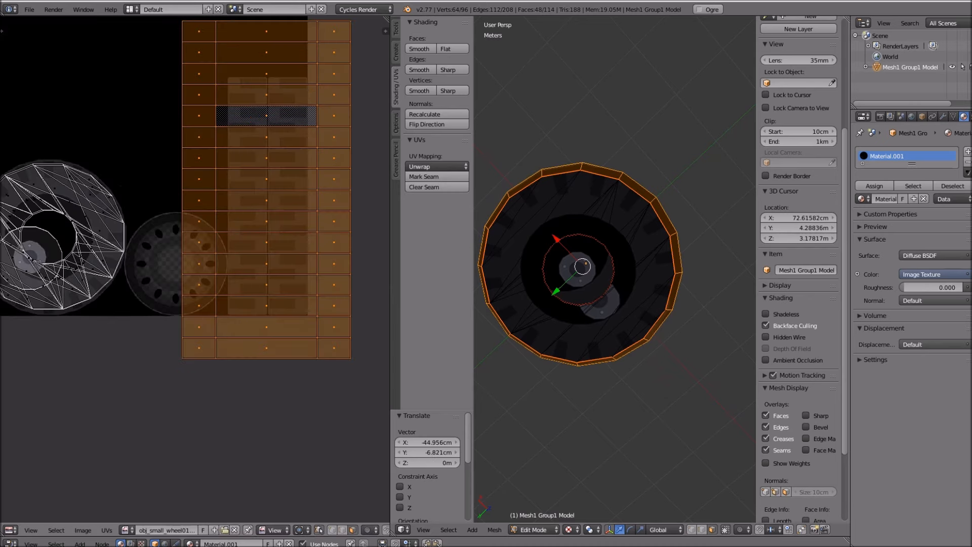
key("s")
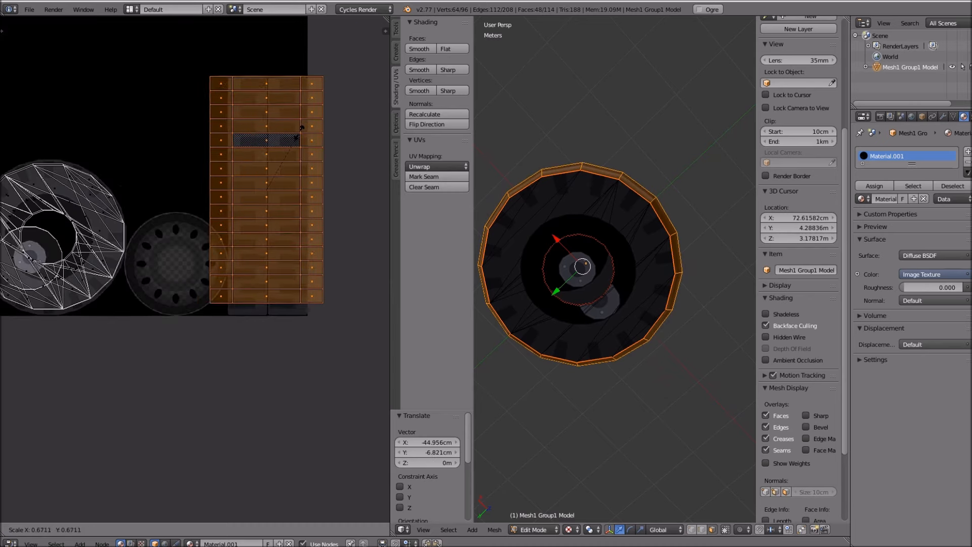
left_click(301, 130)
key("s")
key("x")
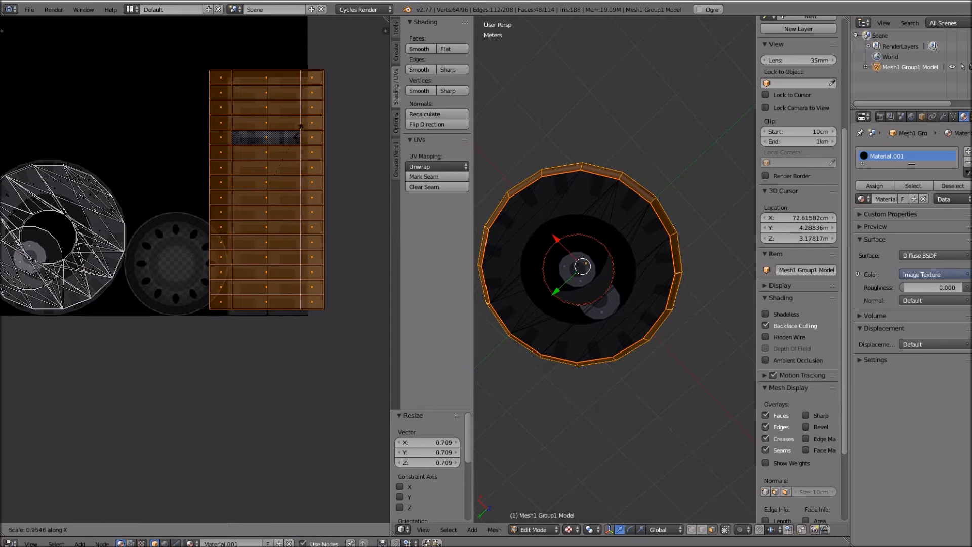
left_click(269, 149)
key("g")
left_click(269, 155)
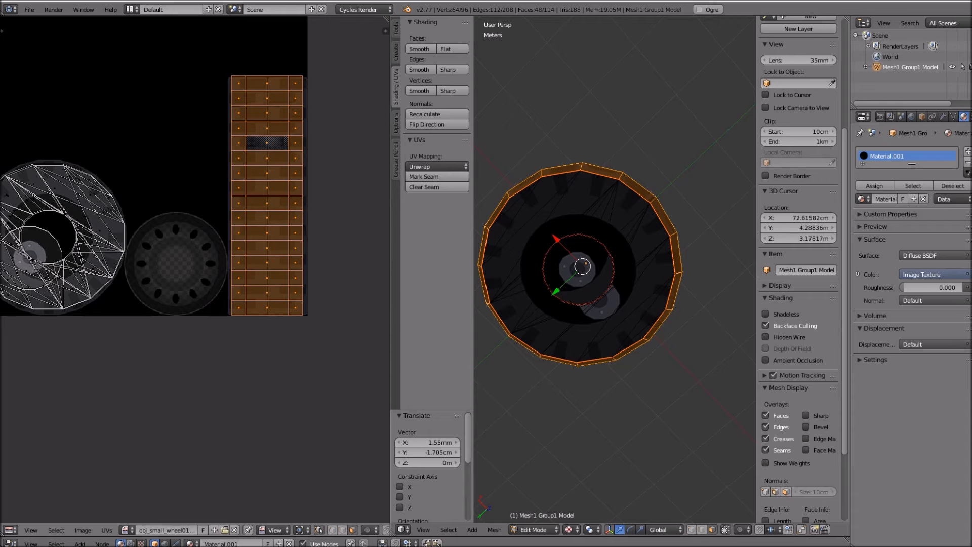
Fine-tune the tread's UV island by scaling it about 0.972 and then 1.013, and return to Object Mode
key("s")
key("Return")
key("g")
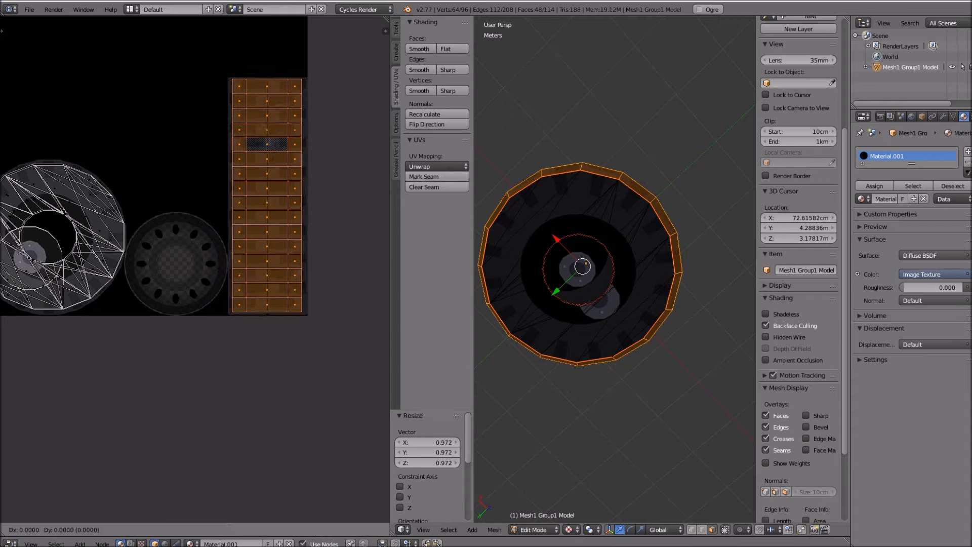
key("Return")
key("s")
left_click(276, 118)
middle_click_drag(563, 253, 599, 182)
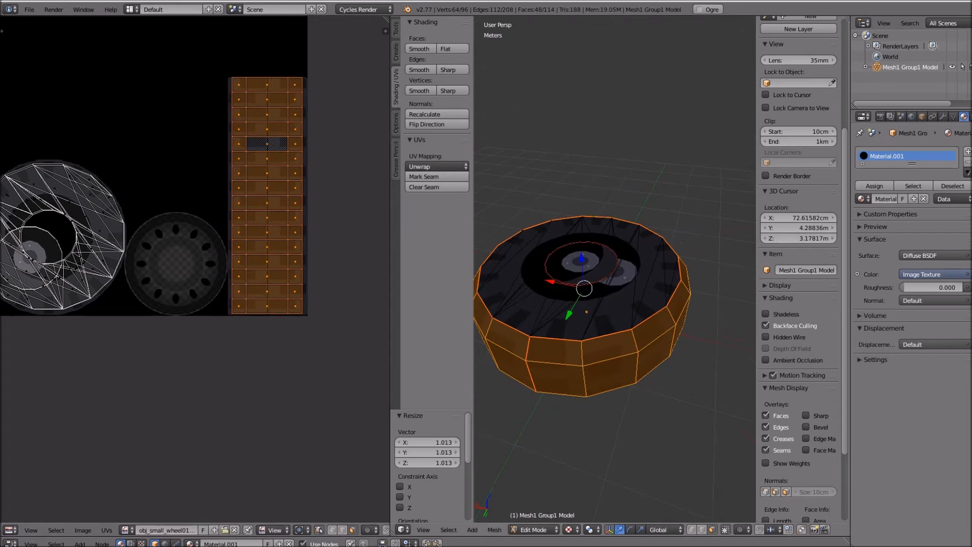
key("Tab")
Enlarge the 3D view and examine the textured wheel's tread, sidewall and hub from several angles
middle_click_drag(598, 183, 600, 176)
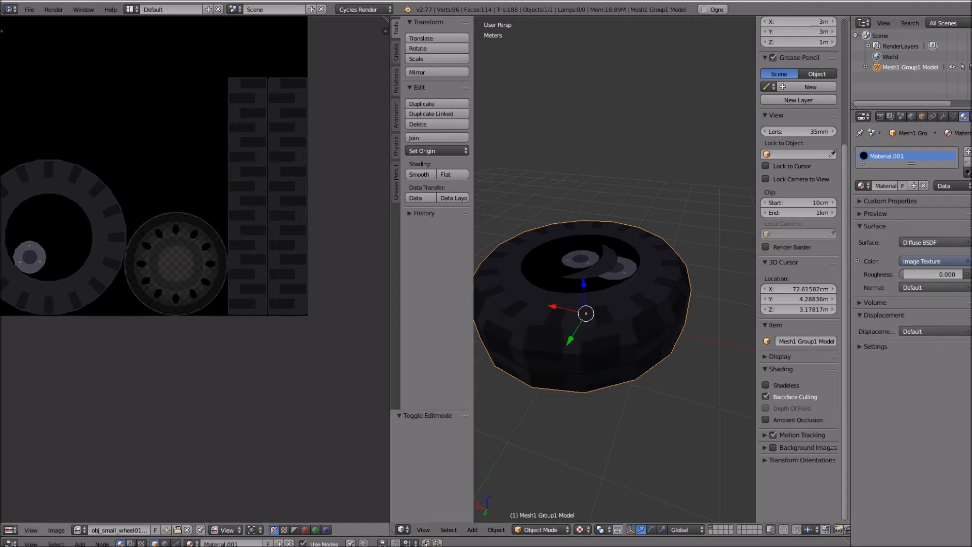
left_click_drag(390, 253, 171, 253)
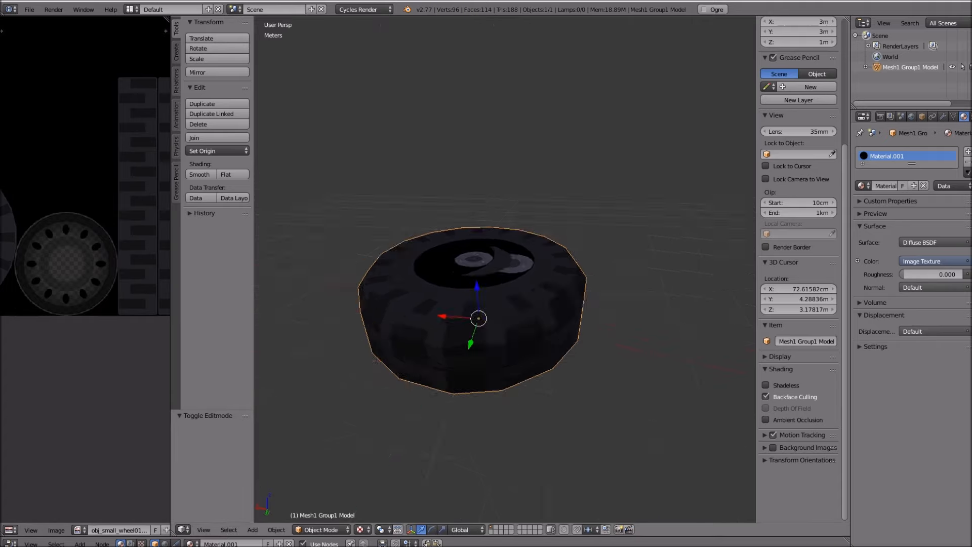
middle_click_drag(445, 228, 487, 198)
middle_click_drag(557, 203, 391, 331)
scroll(392, 332, "up", 2)
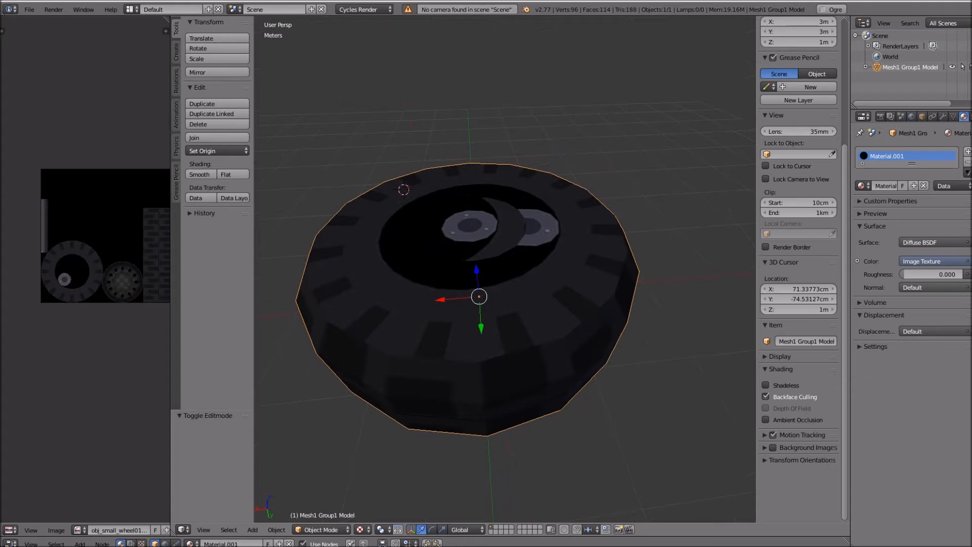
middle_click_drag(486, 284, 469, 274)
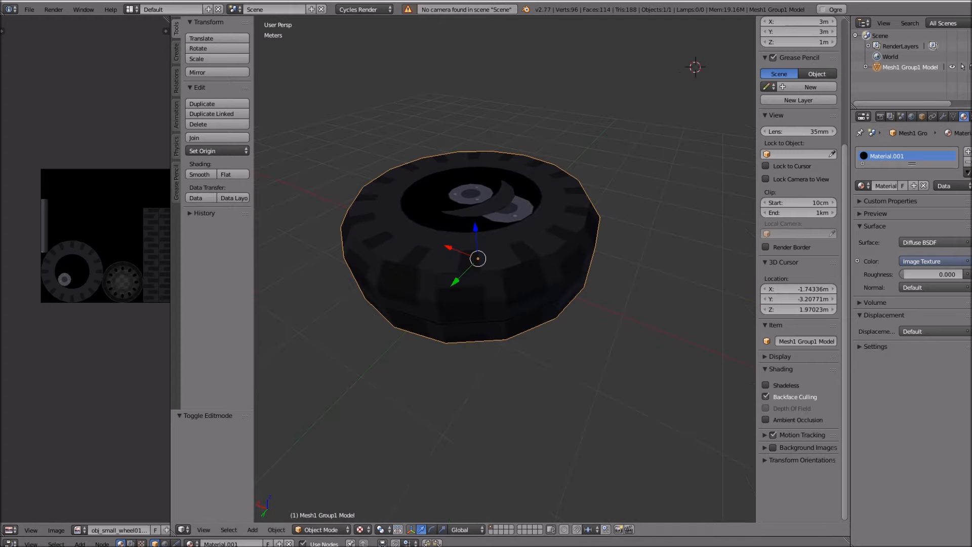
middle_click_drag(487, 294, 509, 307)
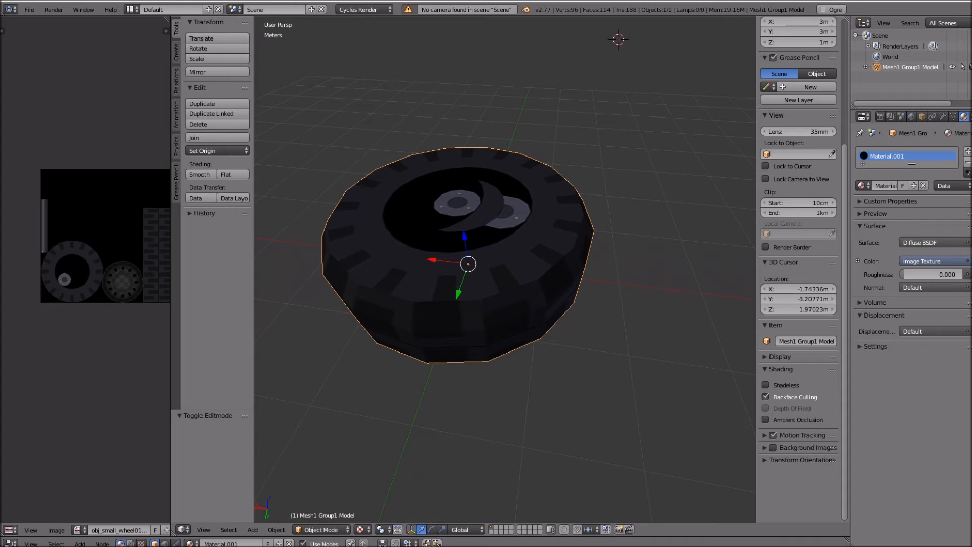
Switch to samplemod.json in Notepad and review the dif texture entry, highlighting the file name obj_small_wheel01_dif.tga
key("alt+Tab")
left_click_drag(228, 30, 382, 47)
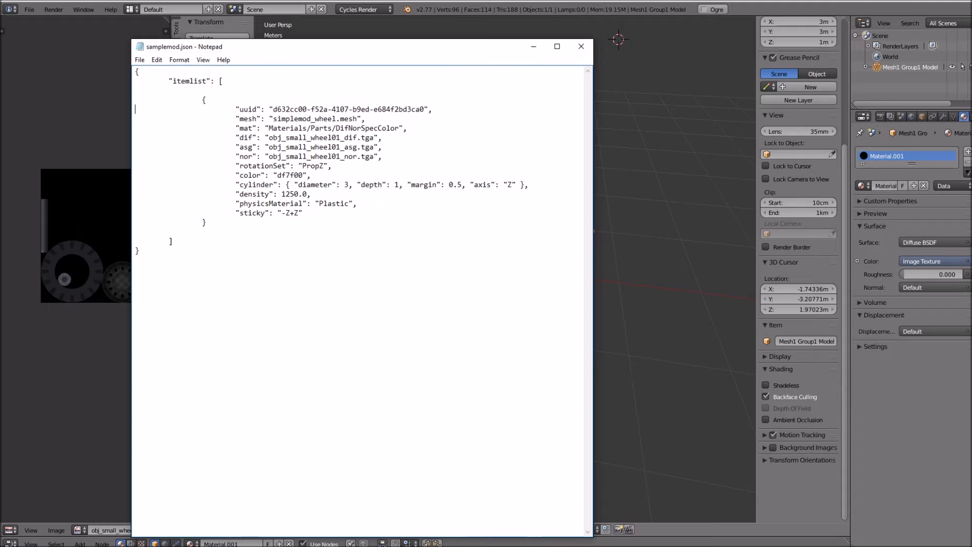
left_click_drag(374, 138, 274, 137)
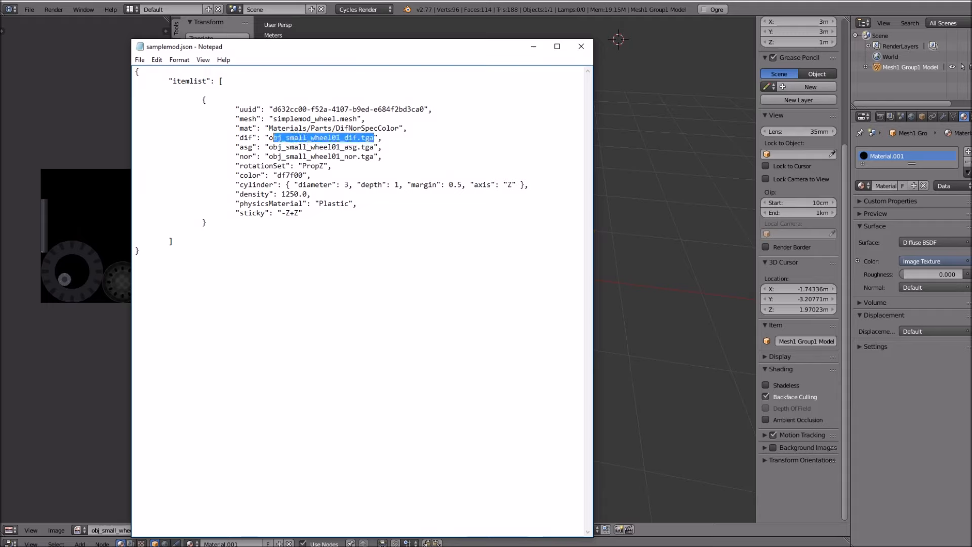
left_click_drag(375, 138, 273, 138)
left_click_drag(357, 138, 345, 138)
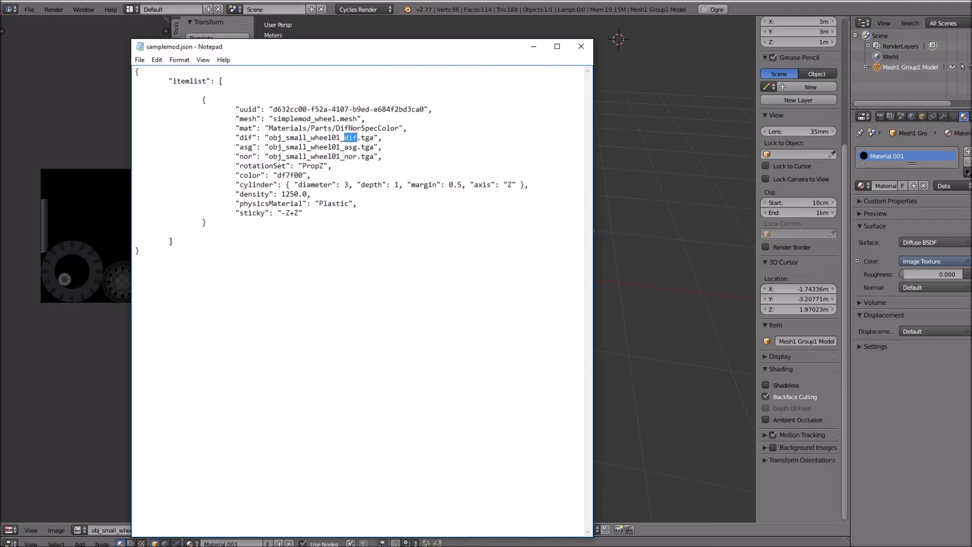
left_click(369, 138)
left_click_drag(374, 138, 269, 138)
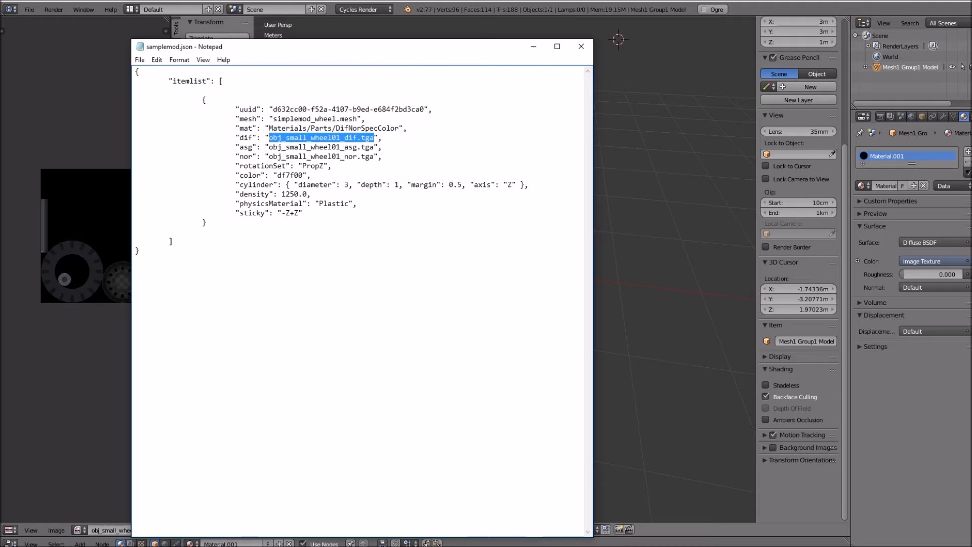
Review the asg and nor texture entries in samplemod.json, highlighting their file names and the asg and nor suffixes
left_click_drag(358, 147, 344, 146)
left_click(374, 147)
left_click_drag(374, 147, 265, 147)
left_click(375, 157)
left_click_drag(375, 156, 344, 157)
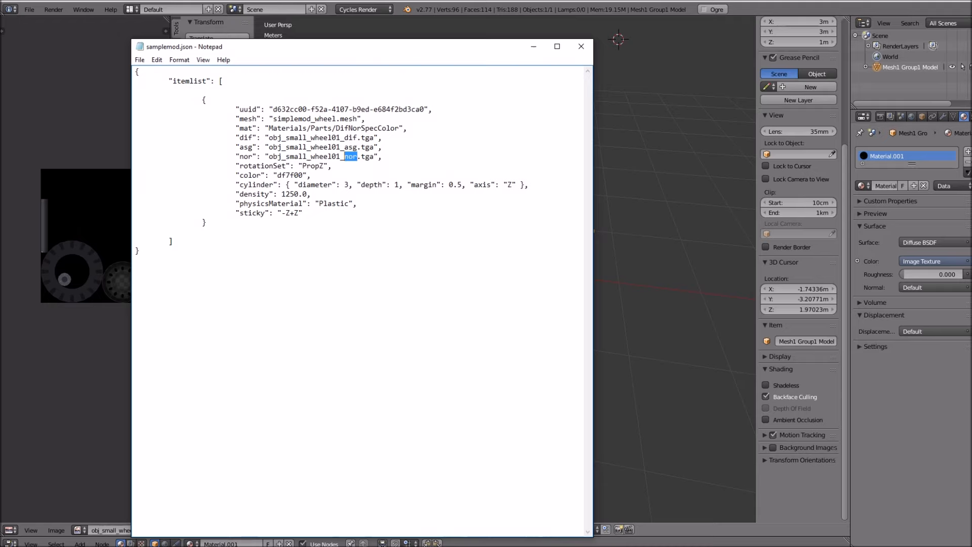
left_click(378, 129)
double_click(350, 157)
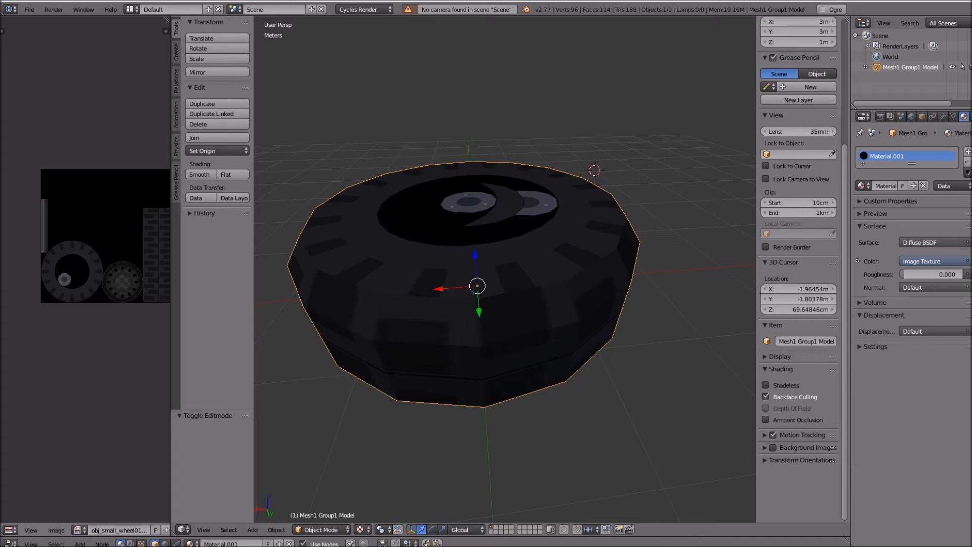
Select the whole wheel mesh in Edit Mode, triangulate all its faces, and return to Object Mode
left_click_drag(170, 304, 57, 304)
middle_click_drag(483, 178, 497, 193)
scroll(496, 193, "down", 1)
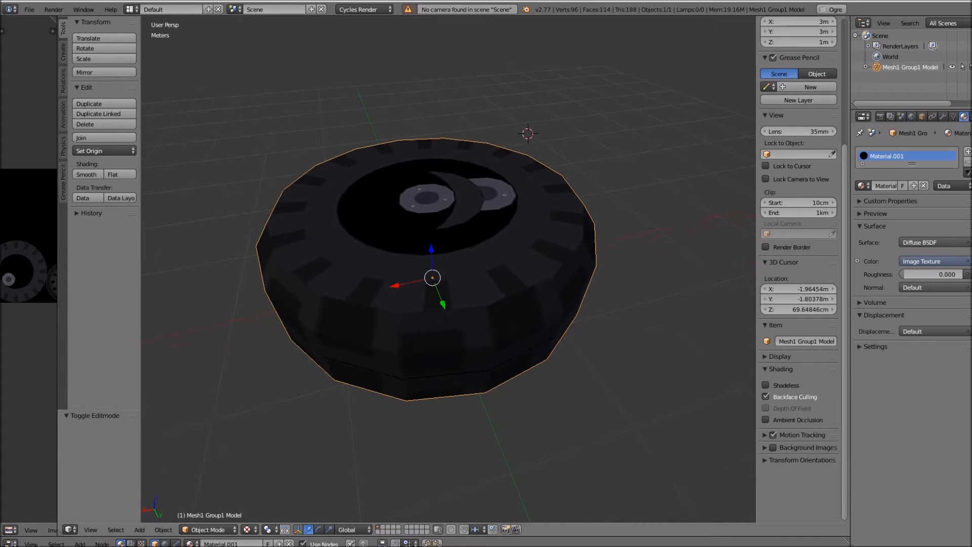
key("Tab")
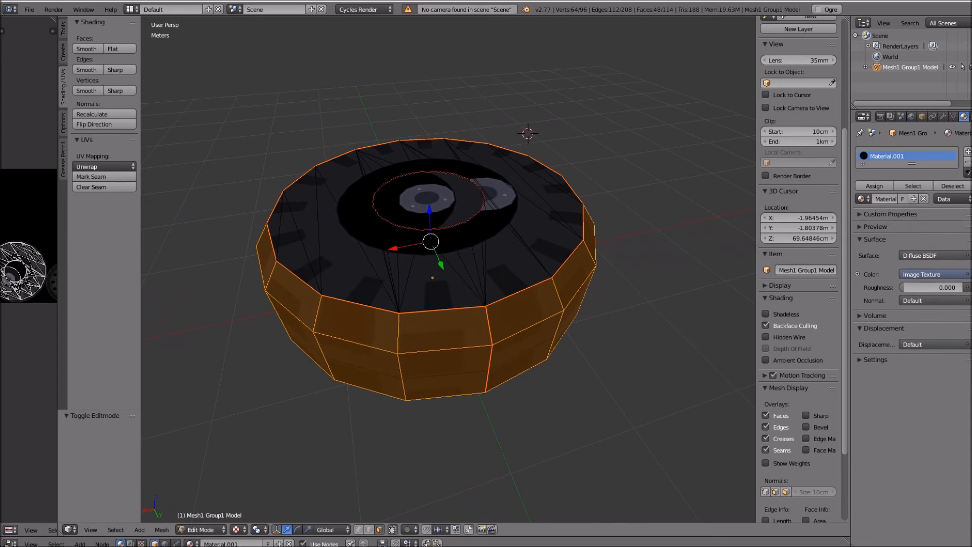
key("a")
key("a")
key("ctrl+t")
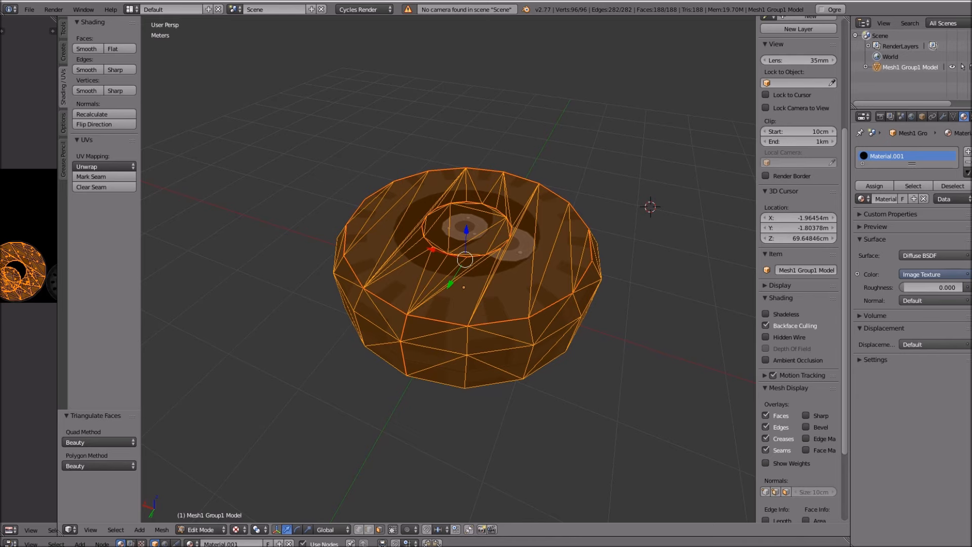
scroll(451, 291, "up", 1)
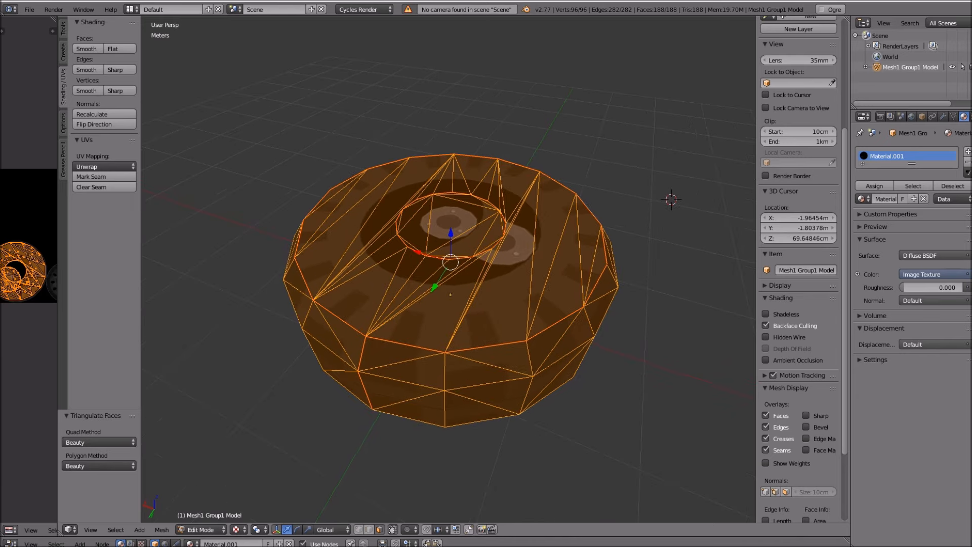
scroll(451, 291, "down", 1)
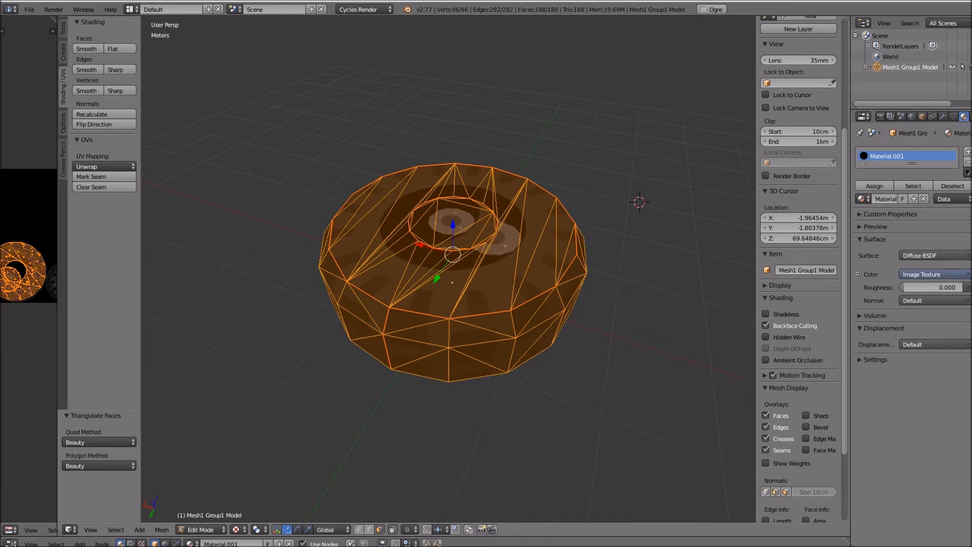
middle_click_drag(450, 291, 423, 294)
scroll(451, 291, "up", 1)
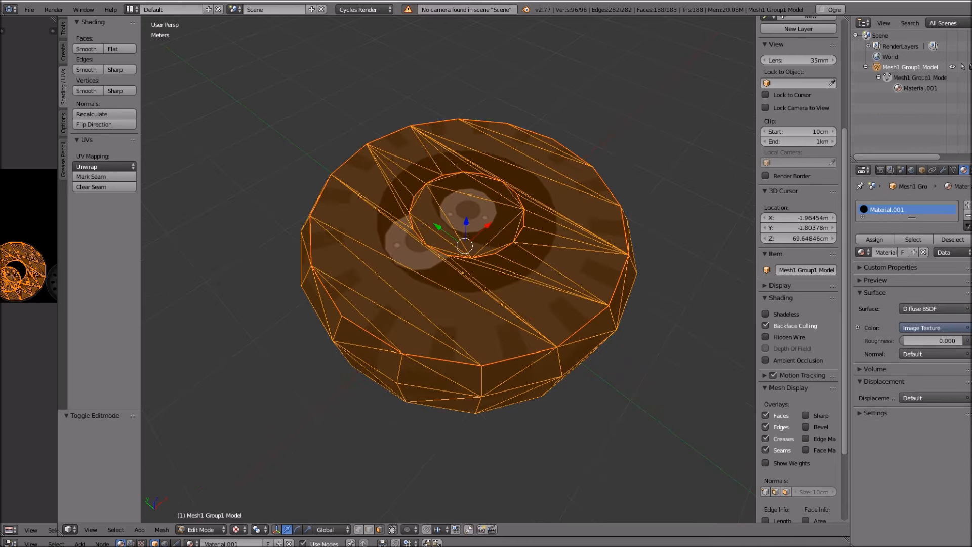
key("Tab")
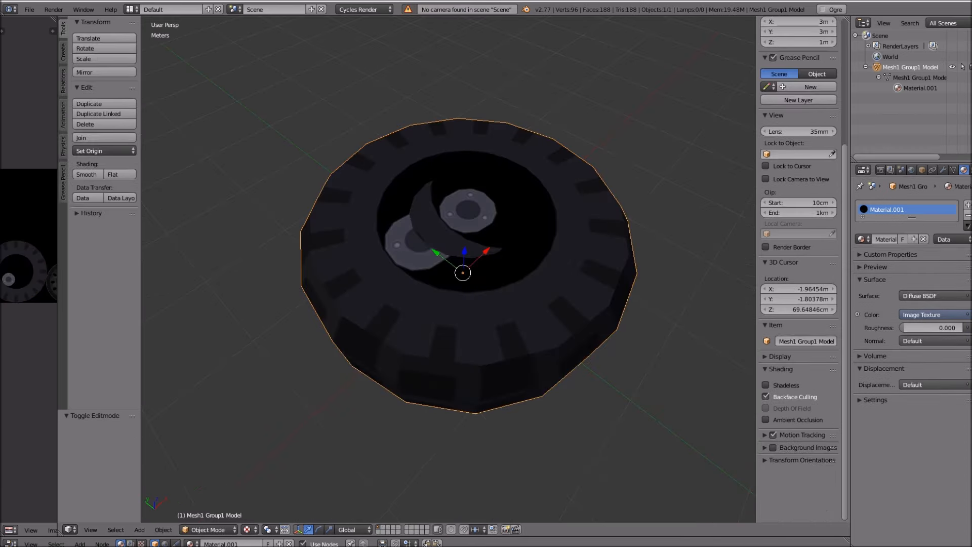
Rename the wheel's mesh data to newwheel, leaving the wheel in Object Mode
key("Tab")
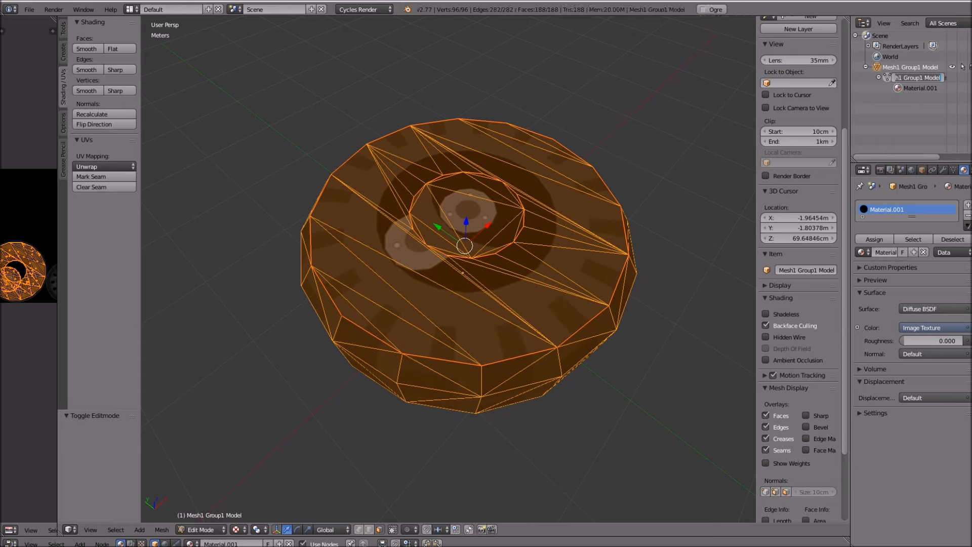
type("newmesh")
key("Return")
double_click(906, 77)
type("wwhee")
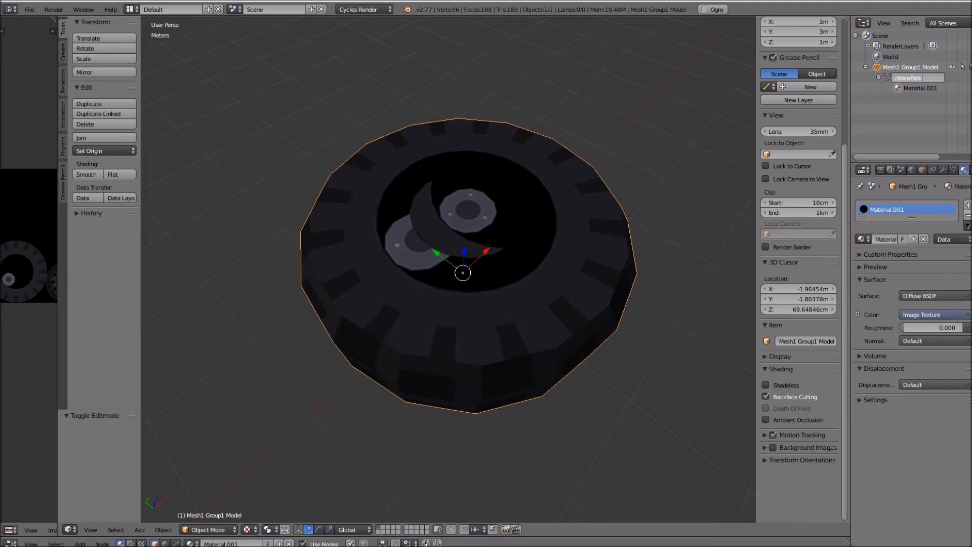
key("Return")
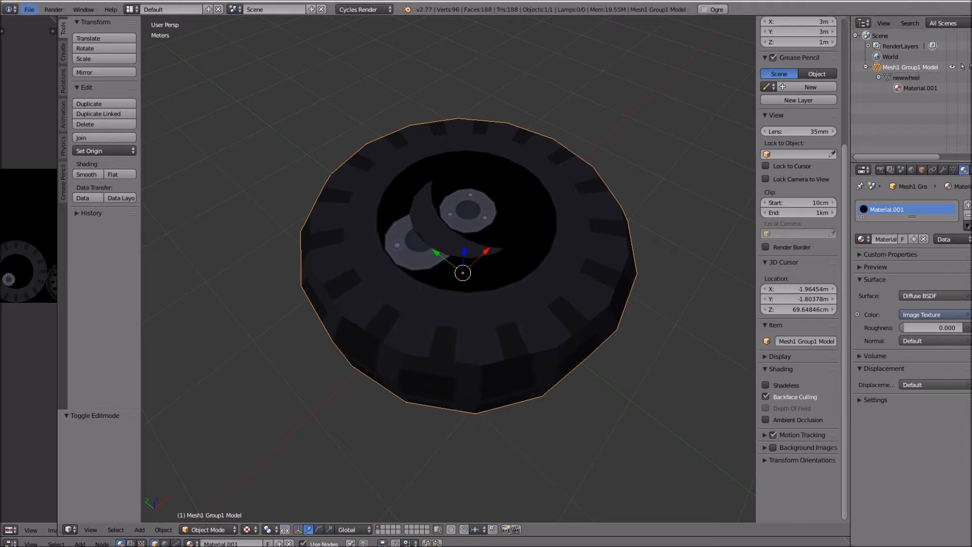
key("Tab")
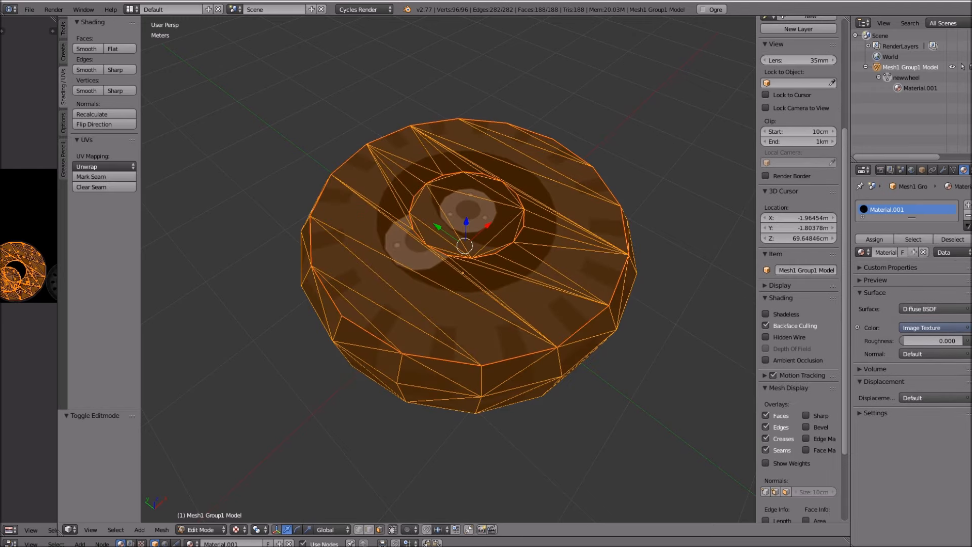
key("Tab")
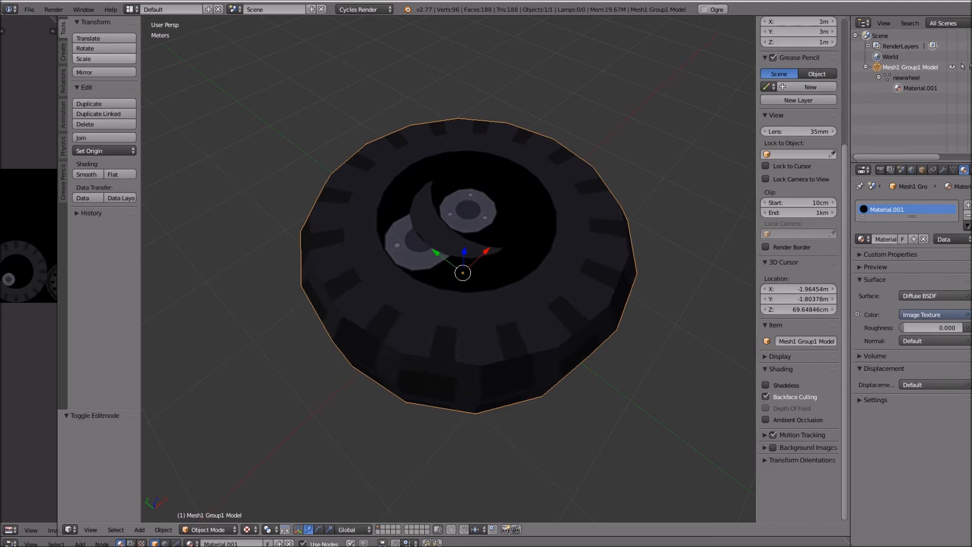
Export the wheel in the Ogre3D (.scene and .mesh) format to the Scrap Mechanic Modding\temp0 folder, keeping the export options as set
middle_click_drag(615, 72, 602, 73)
left_click(602, 72)
left_click(29, 9)
mouse_move(71, 208)
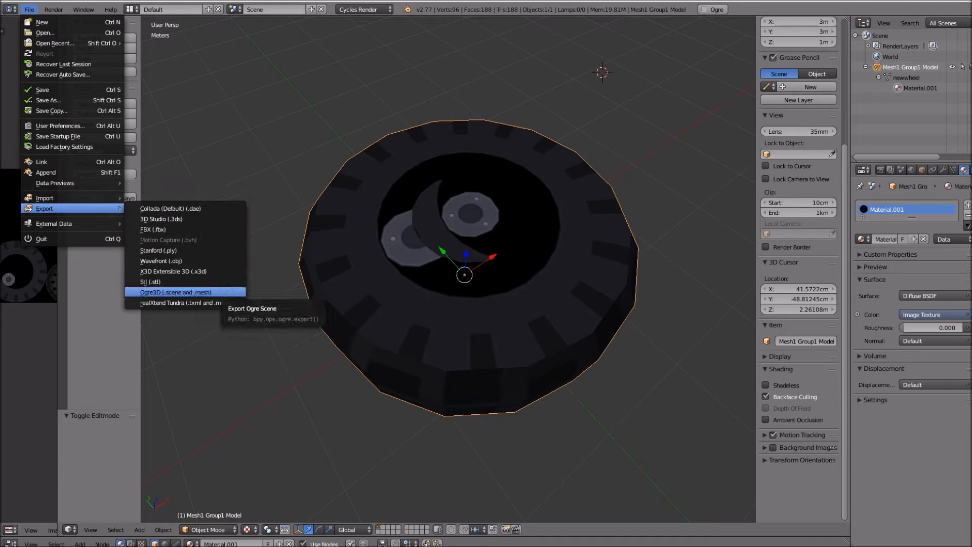
left_click(230, 292)
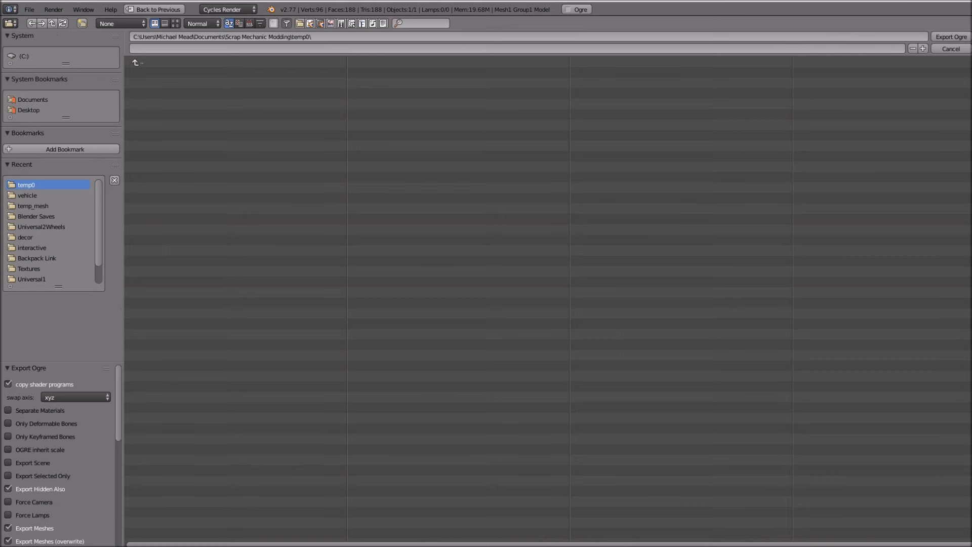
scroll(60, 446, "down", 12)
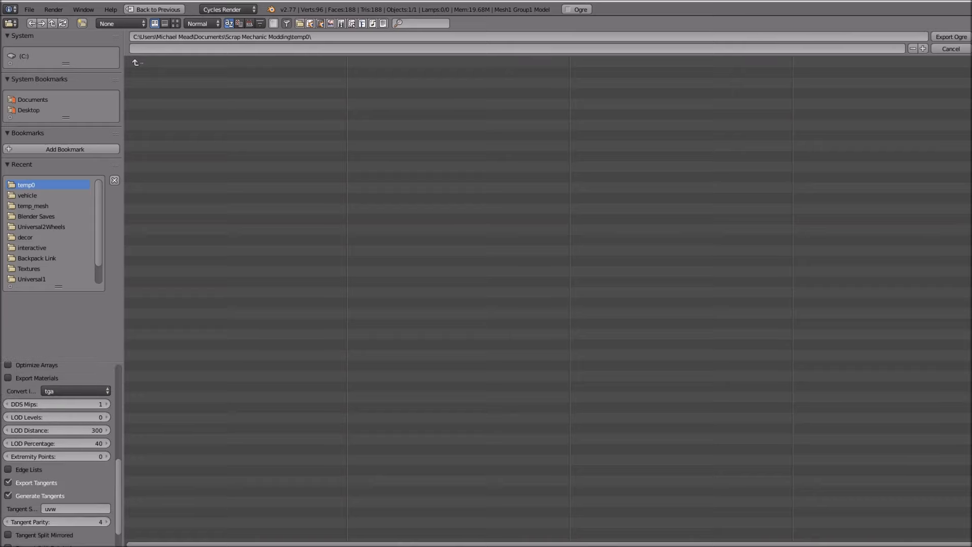
scroll(61, 445, "up", 12)
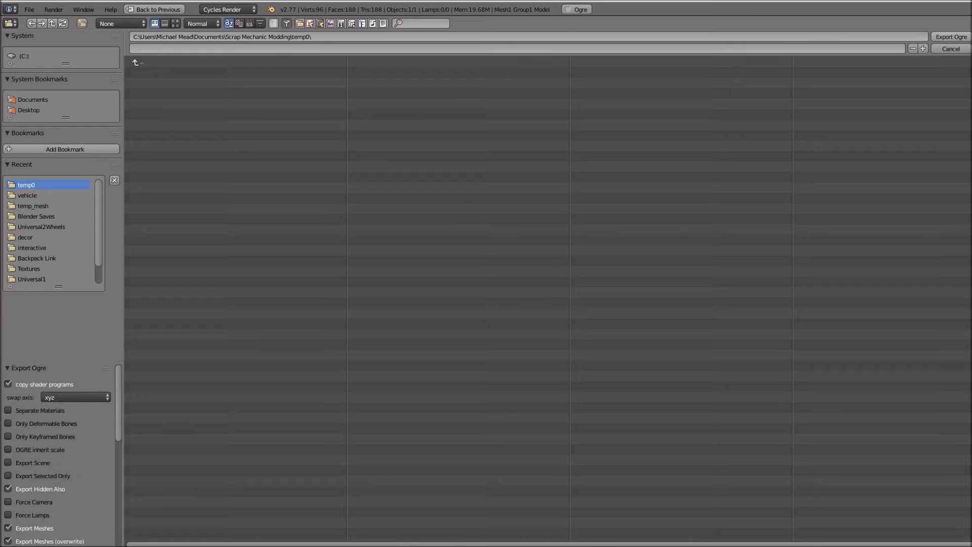
left_click(952, 37)
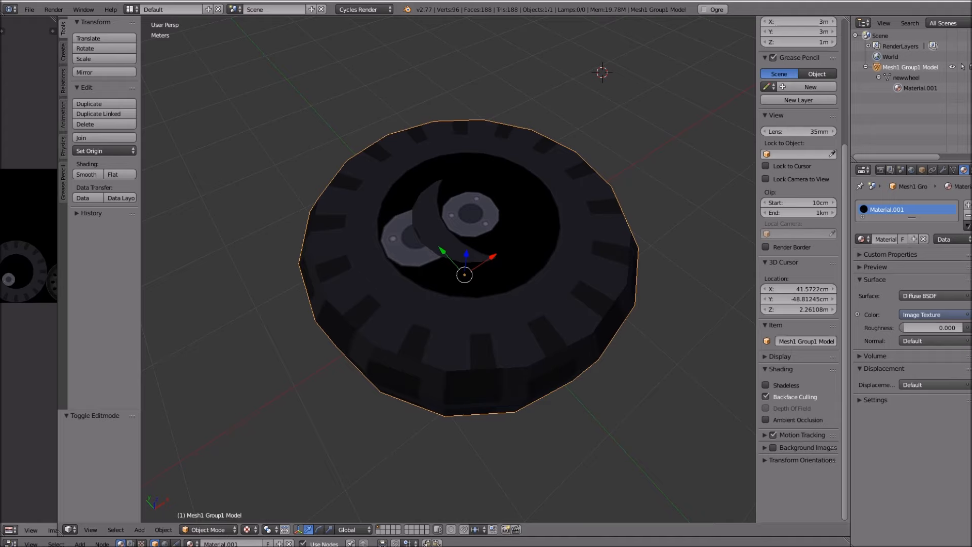
Switch to the temp0 folder in File Explorer, open newwheel.mesh.xml in Notepad to review its vertex data, and close it
key("alt+Tab")
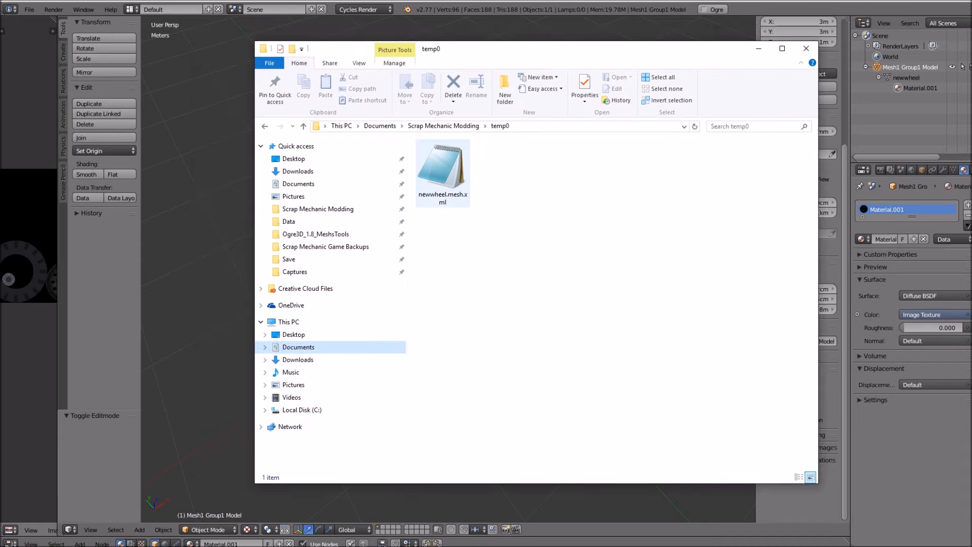
left_click(459, 197)
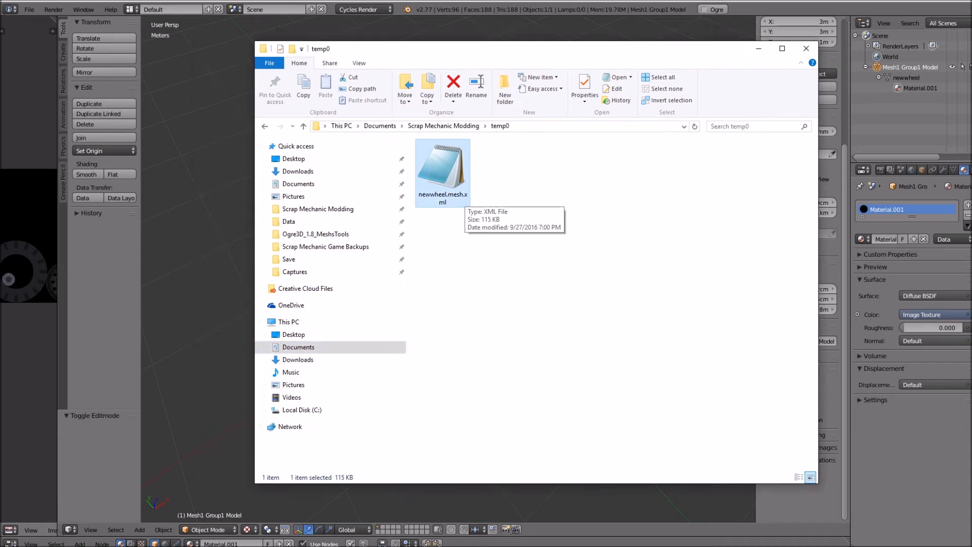
double_click(450, 193)
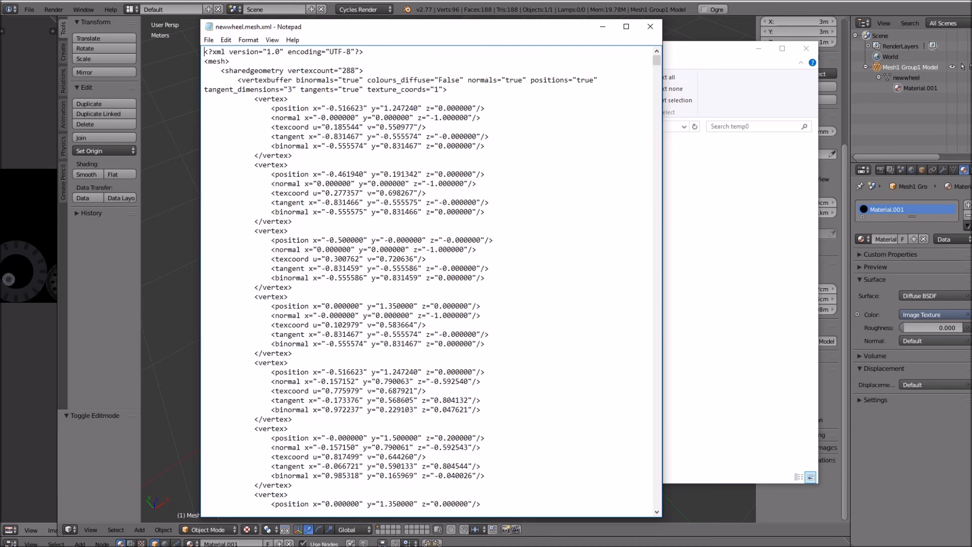
left_click_drag(426, 27, 541, 14)
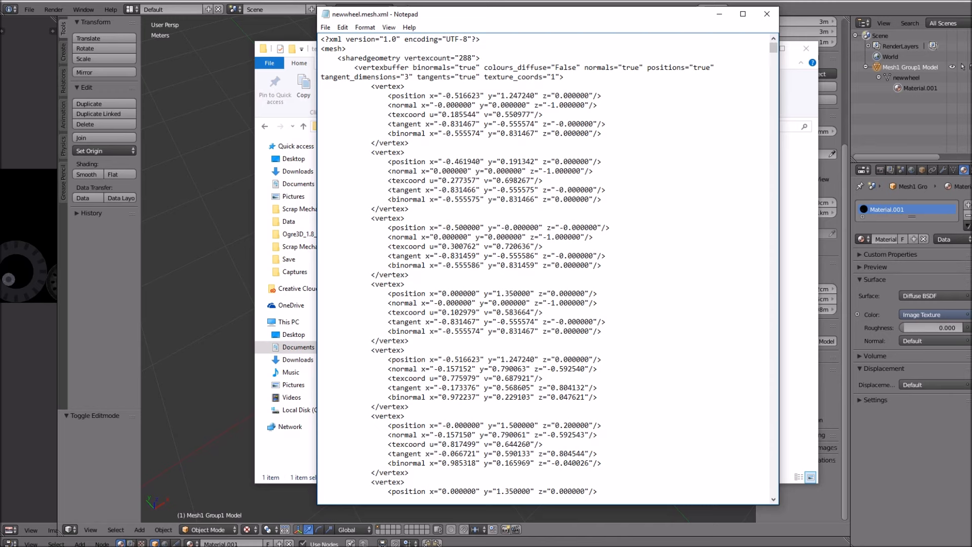
mouse_move(773, 47)
left_mouse_down()
mouse_move(774, 492)
mouse_move(773, 48)
left_mouse_up()
left_click(768, 14)
Beside the temp0 window, browse to OgreSDK_vc11_v1-9-0\bin\Release in a second File Explorer window and select OgreXMLConverter.exe
left_click_drag(501, 56, 629, 47)
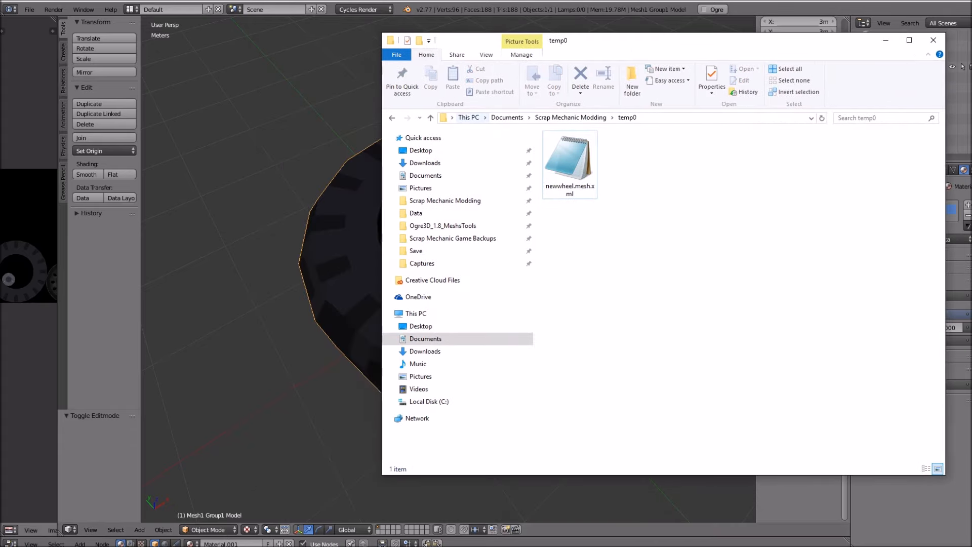
left_click_drag(0, 51, 500, 58)
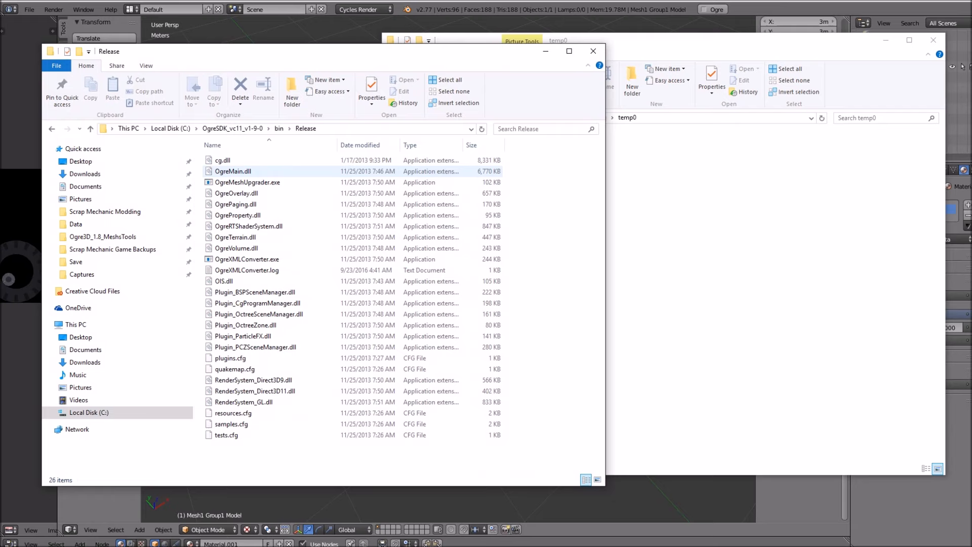
left_click(232, 128)
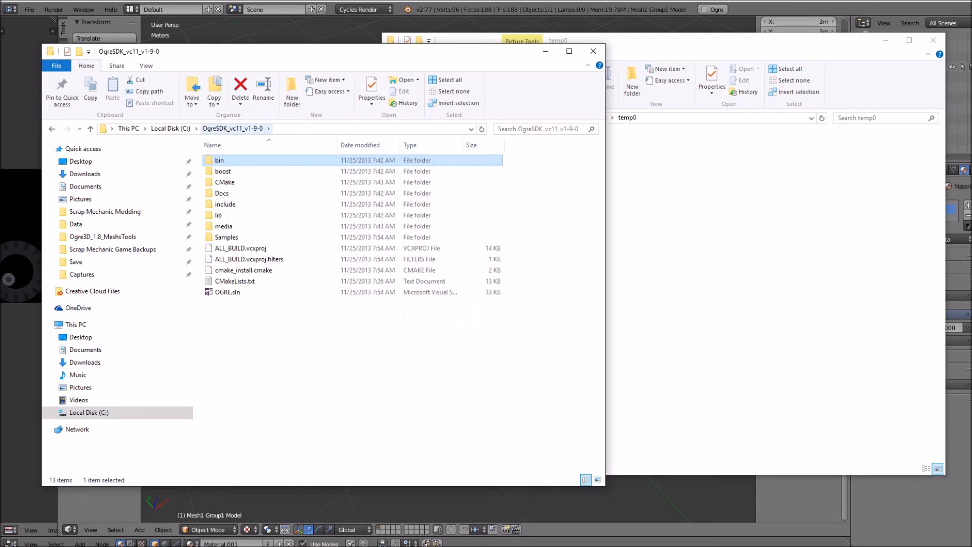
double_click(223, 161)
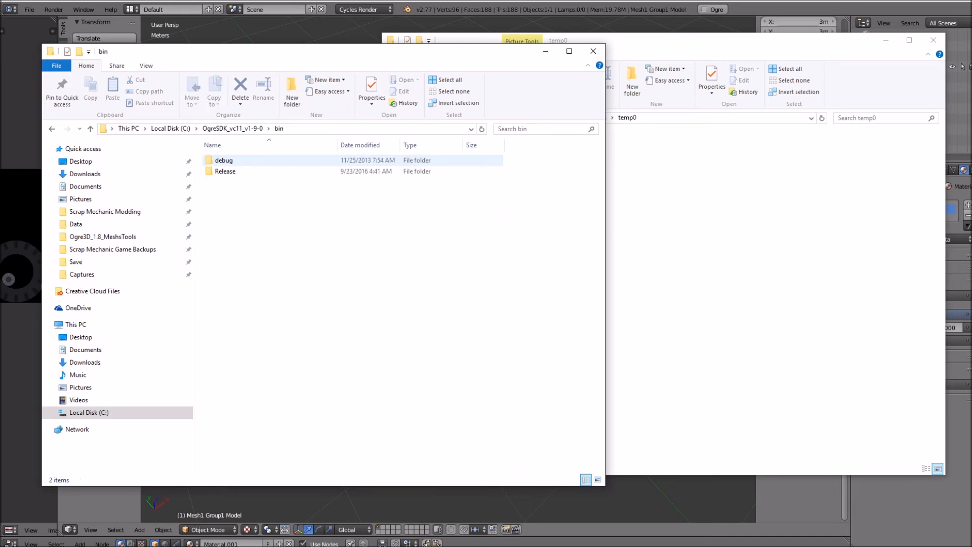
double_click(225, 171)
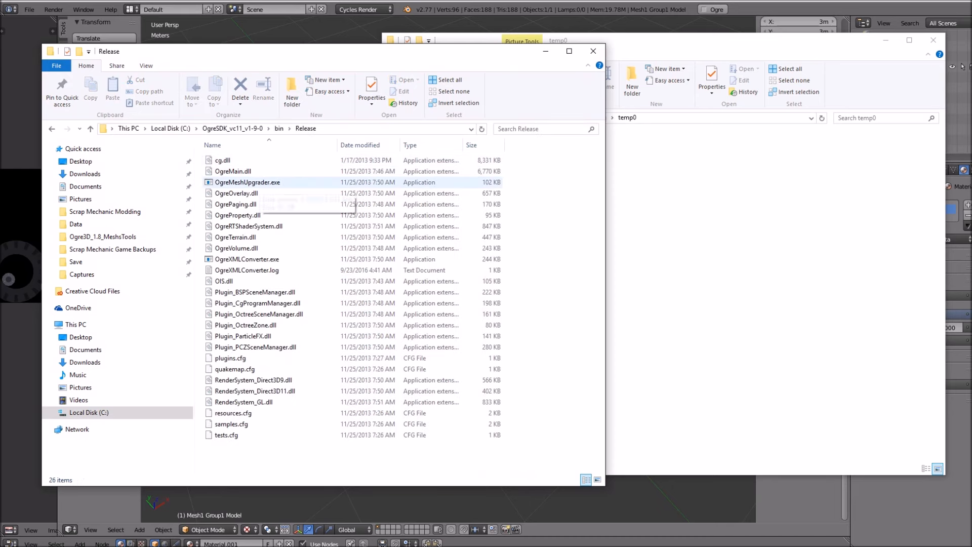
left_click(246, 259)
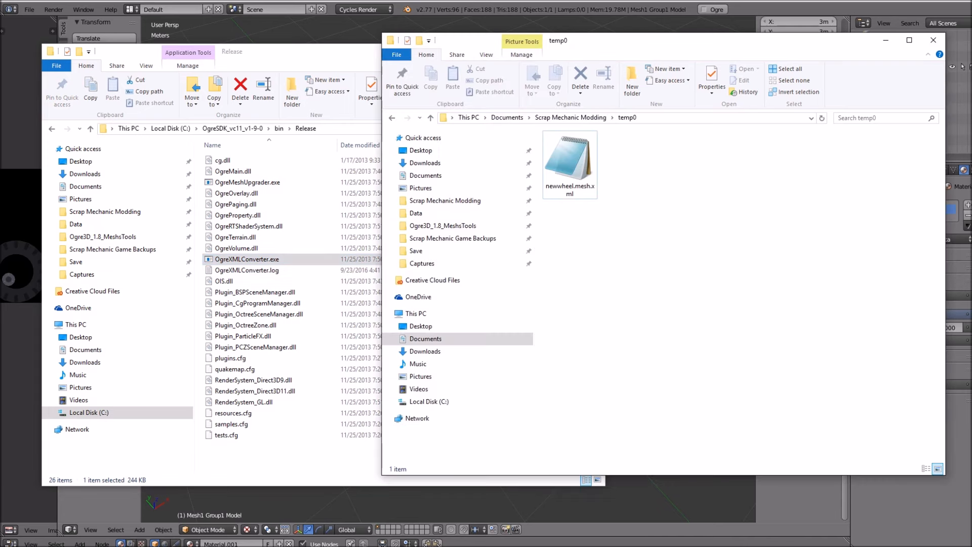
Move newwheel.mesh.xml from temp0 into the Release folder and convert it with OgreXMLConverter.exe
left_click(675, 144)
left_click_drag(676, 144, 274, 446)
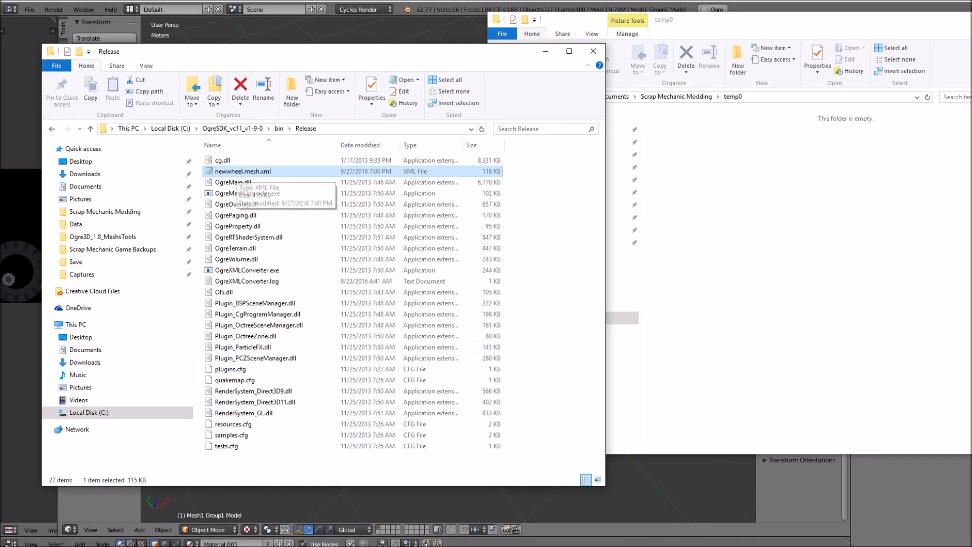
left_click_drag(239, 172, 261, 271)
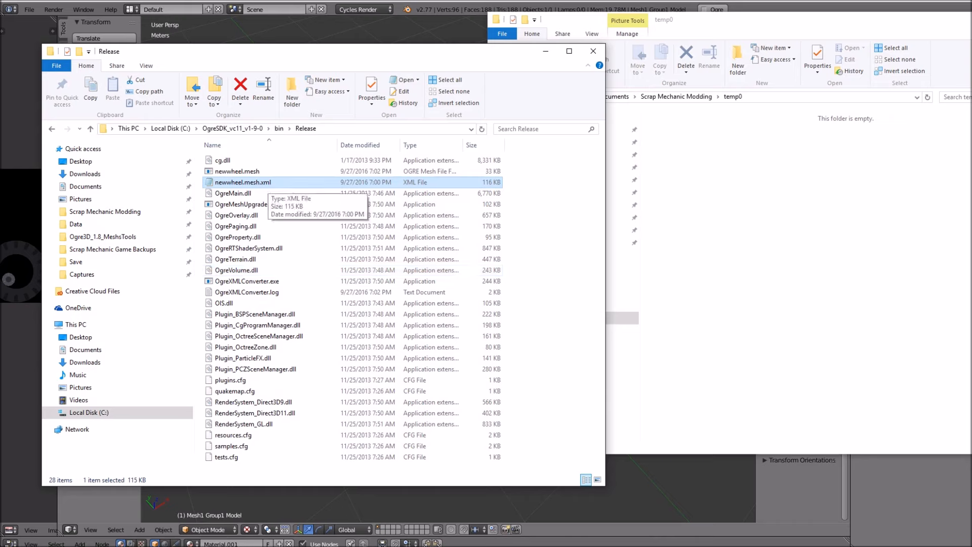
Delete newwheel.mesh.xml from the Release folder, move newwheel.mesh into temp0, and minimize the Release window
key("Delete")
left_click(237, 171)
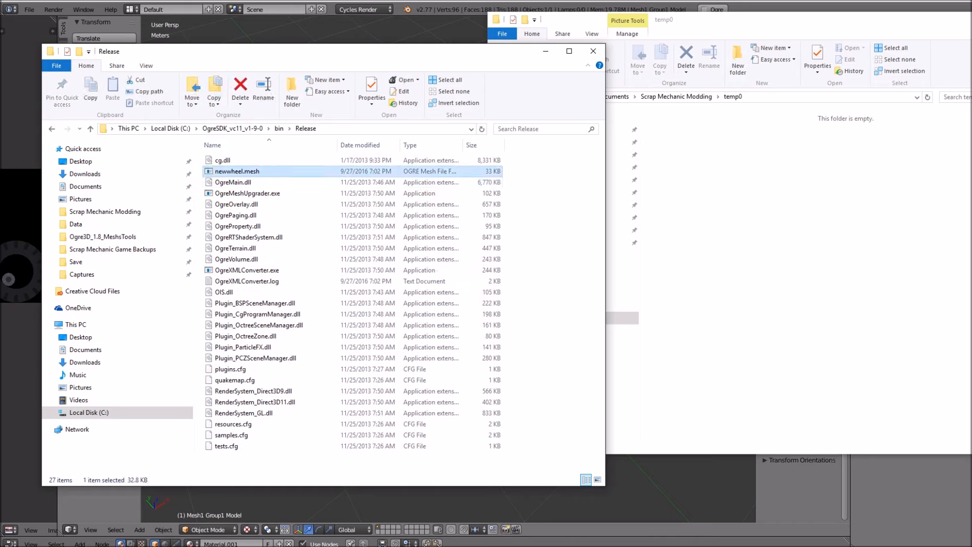
left_click_drag(237, 173, 744, 169)
left_click_drag(355, 52, 241, 56)
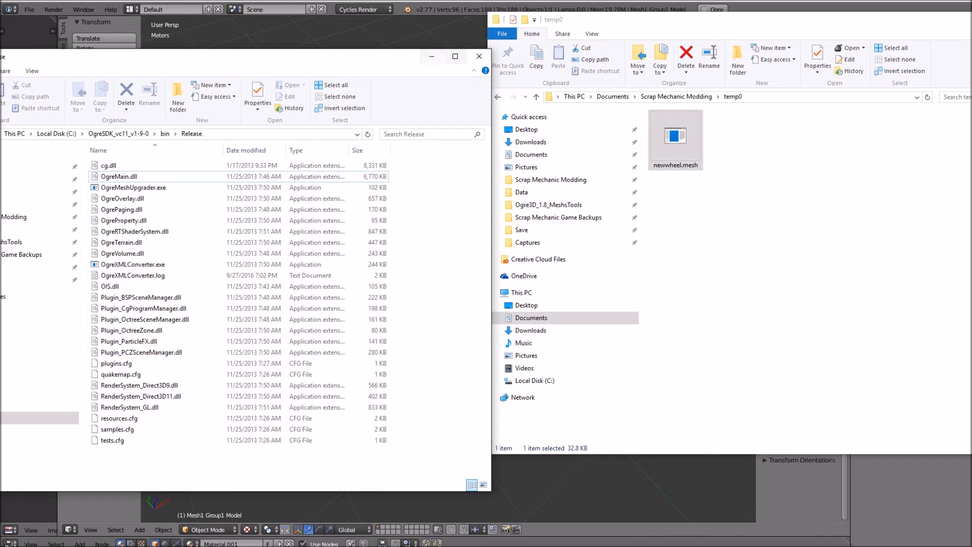
left_click(431, 56)
Open newwheel.mesh in Ogre Meshy, show the axes, and examine the wheel's position relative to its origin
left_click_drag(716, 26, 529, 45)
double_click(488, 156)
left_click_drag(87, 38, 560, 55)
left_click_drag(521, 152, 519, 184)
scroll(527, 171, "down", 4)
left_click(246, 83)
scroll(527, 170, "up", 5)
scroll(509, 190, "down", 3)
scroll(509, 190, "down", 2)
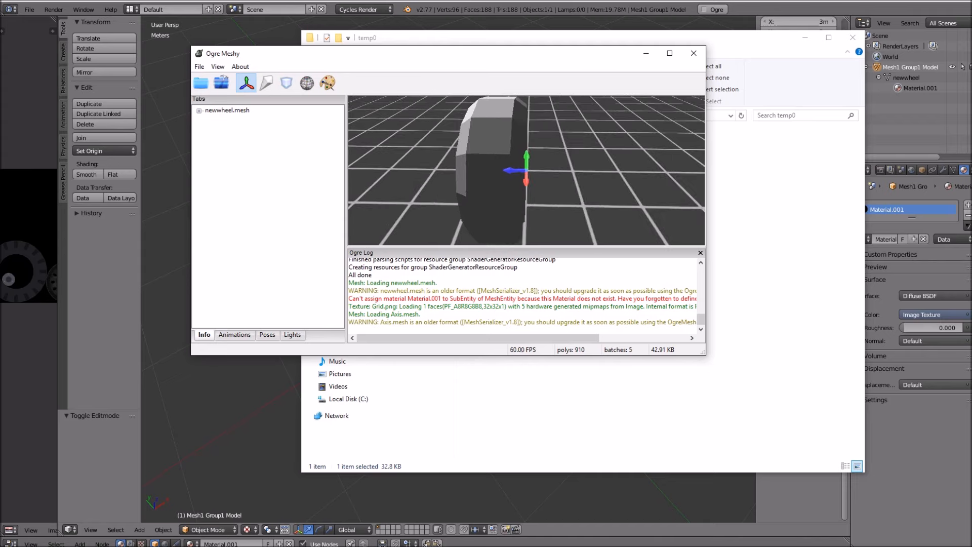
left_click_drag(519, 183, 522, 172)
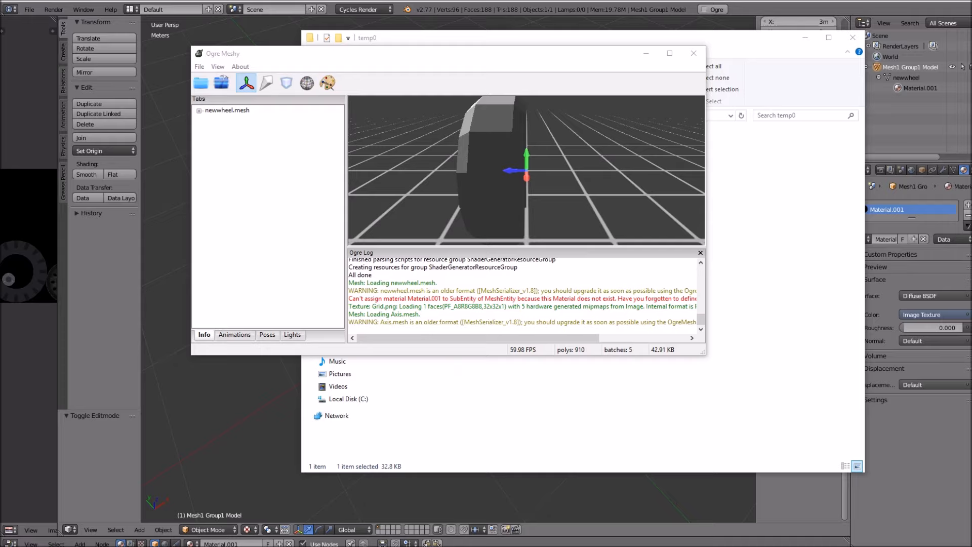
Switch to Blender and examine the wheel from the side and above to compare its origin with its body
left_click(198, 382)
middle_click_drag(197, 382, 195, 309)
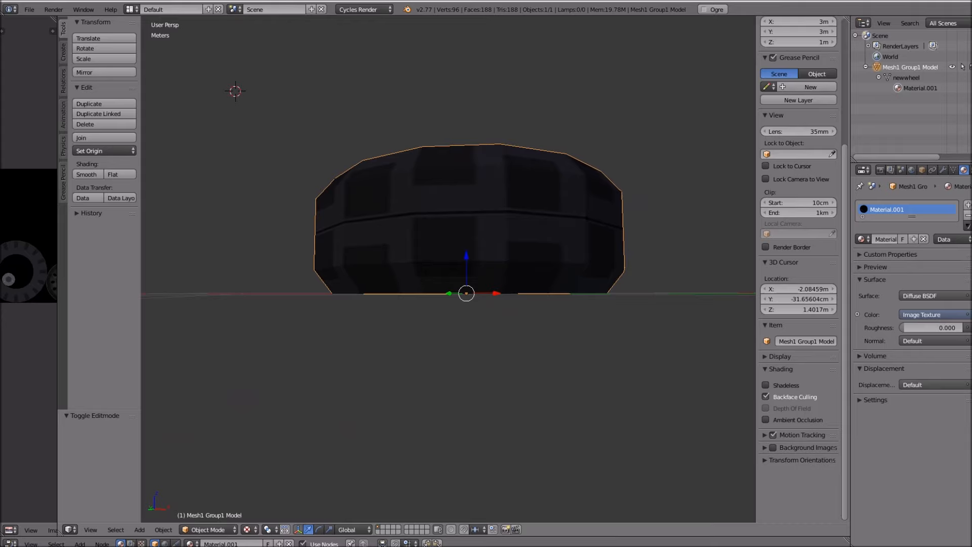
mouse_move(195, 309)
middle_mouse_down()
mouse_move(195, 347)
mouse_move(194, 309)
middle_mouse_up()
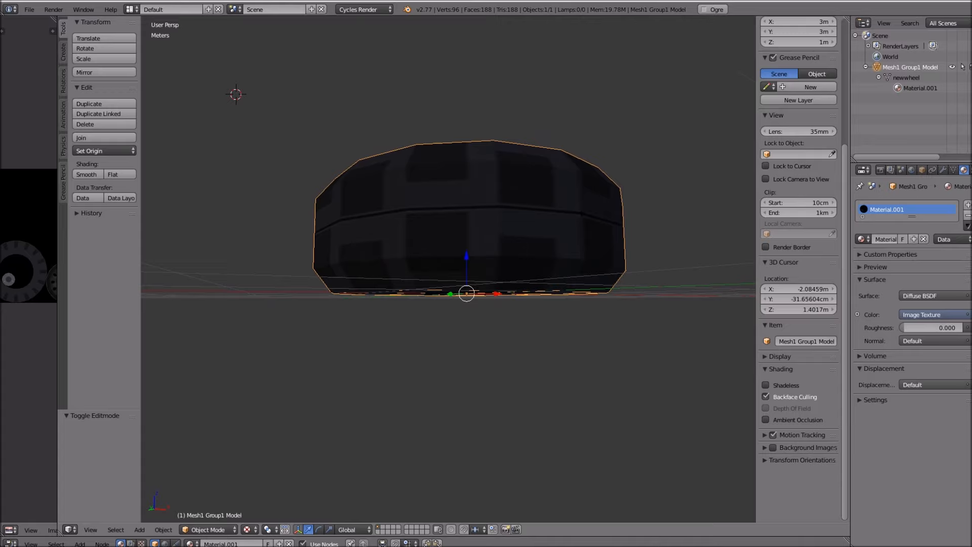
middle_click_drag(456, 273, 399, 320)
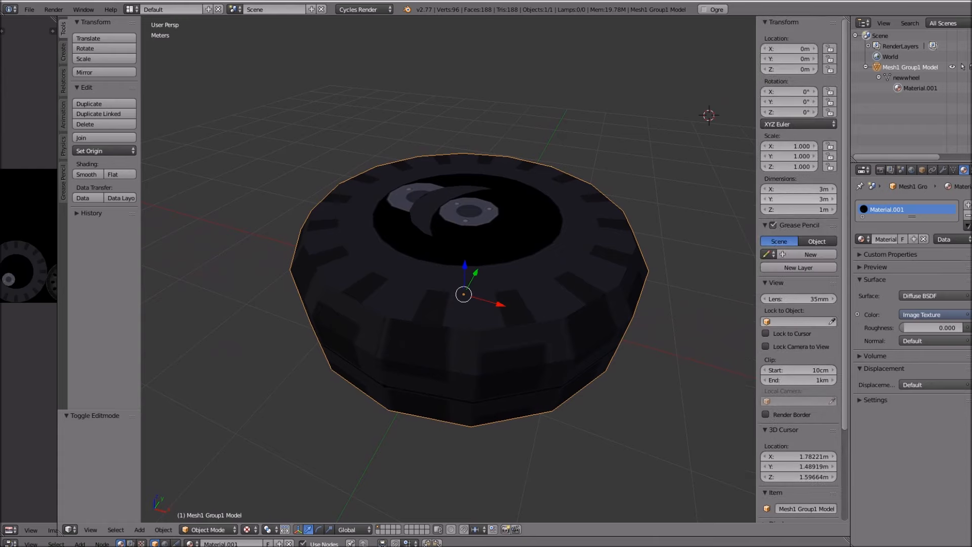
middle_click_drag(658, 238, 656, 210)
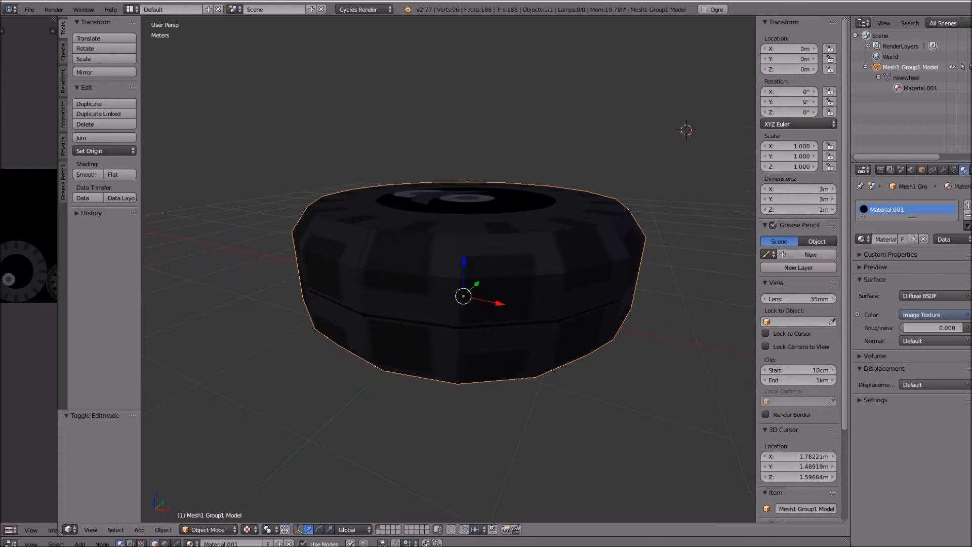
Try shifting the wheel vertically, setting its Z location to 50 cm
left_click_drag(464, 263, 464, 285)
key("BackSpace")
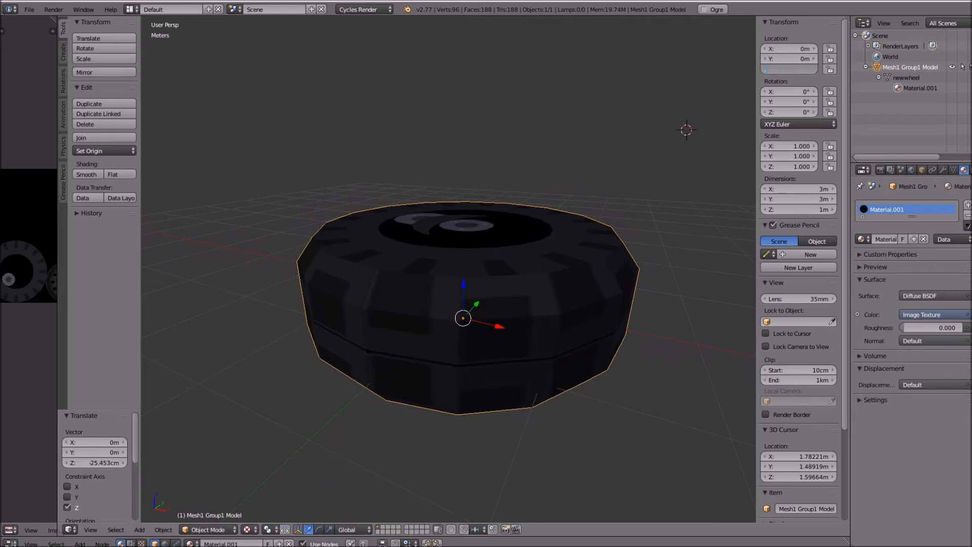
key("Return")
mouse_move(582, 213)
middle_mouse_down()
mouse_move(581, 167)
mouse_move(578, 195)
middle_mouse_up()
Set the wheel's Z location to -50 cm and move its origin to its center of mass
left_click(789, 69)
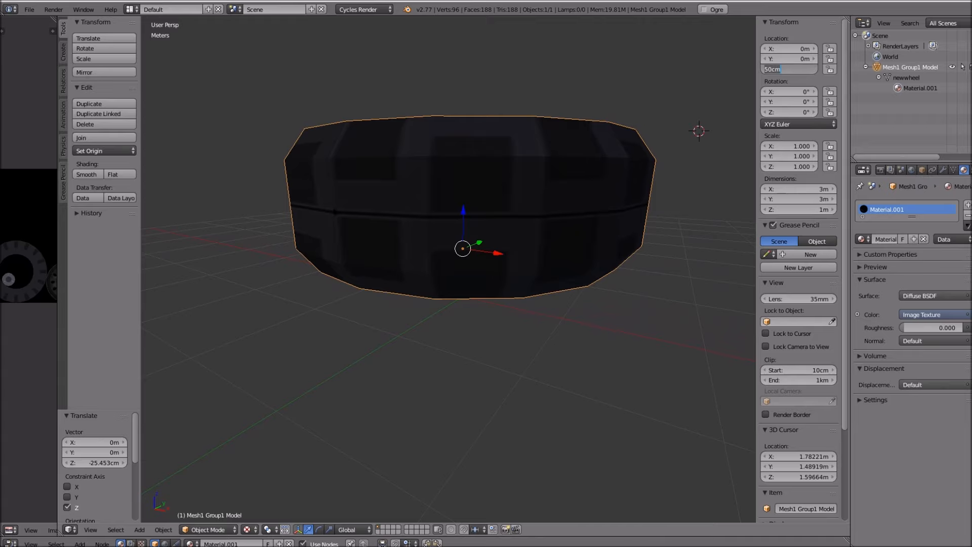
key("BackSpace")
key("Return")
middle_click_drag(582, 213, 554, 177)
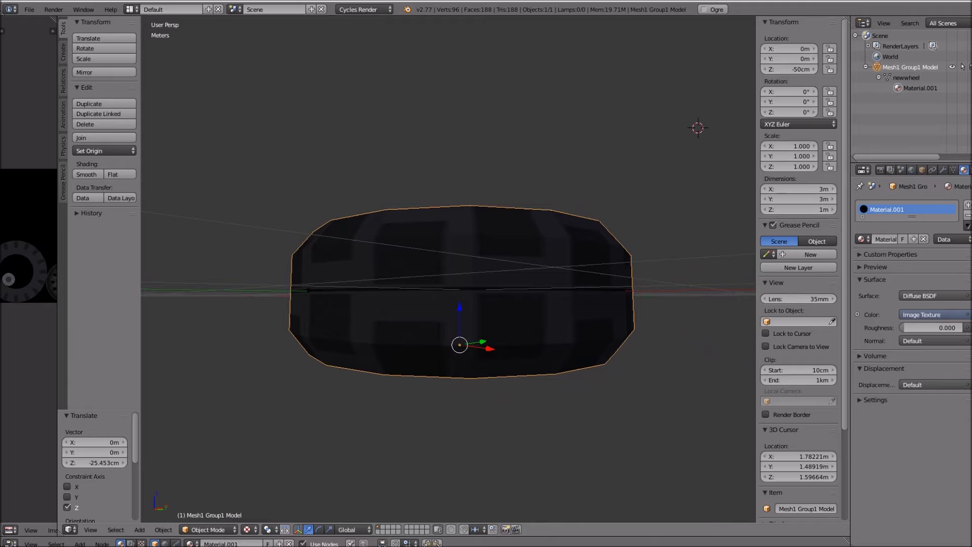
key("shift+ctrl+alt+c")
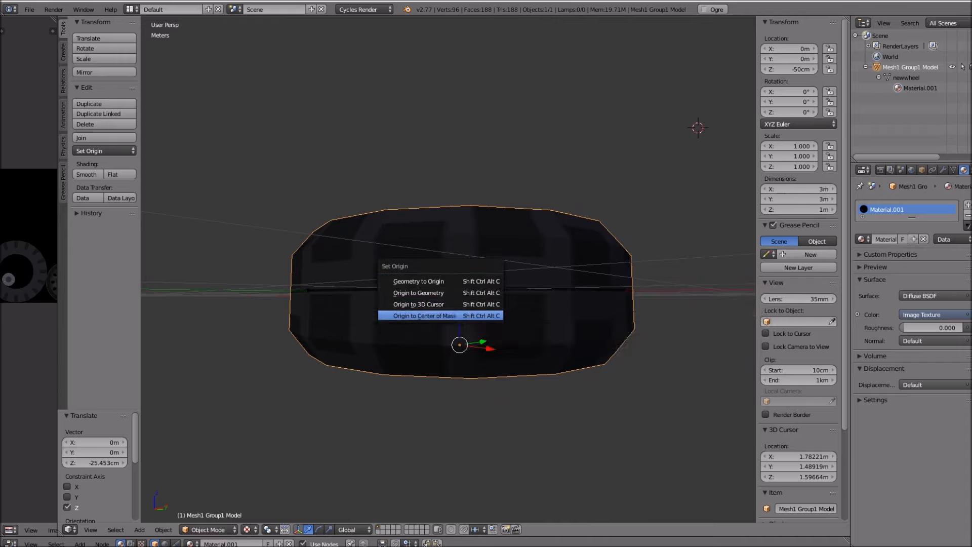
left_click(465, 316)
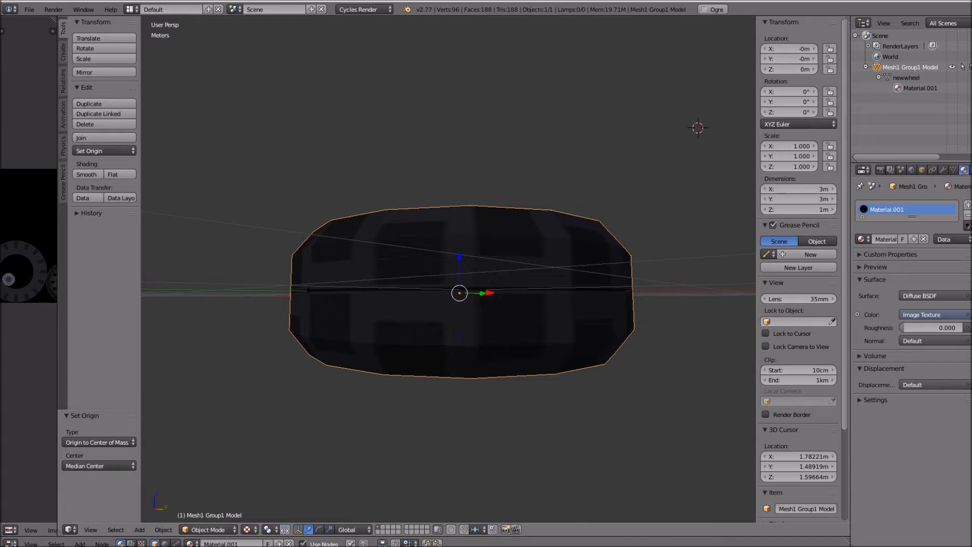
Center the 3D cursor at the scene's zero point and set the wheel's origin to the 3D cursor
middle_click_drag(465, 317, 394, 349)
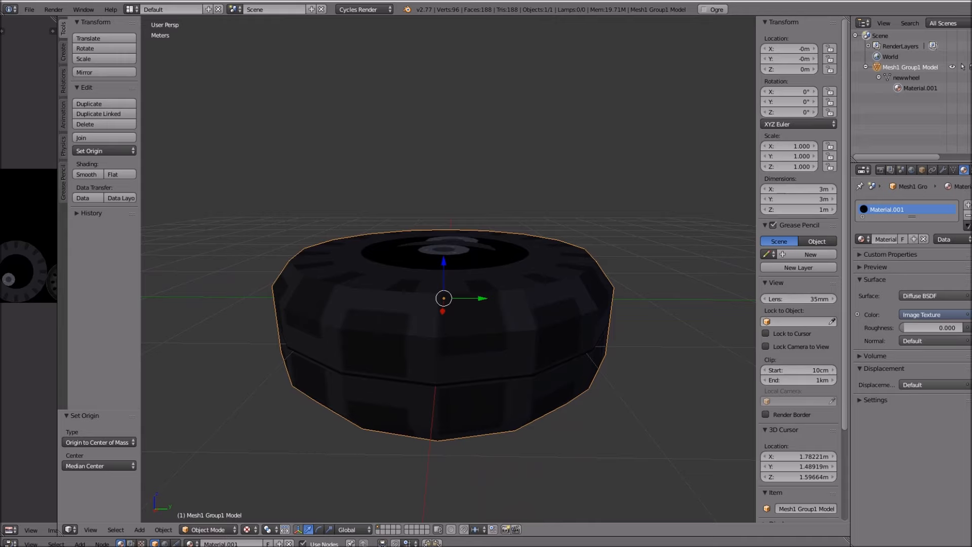
key("ctrl+shift+alt+c")
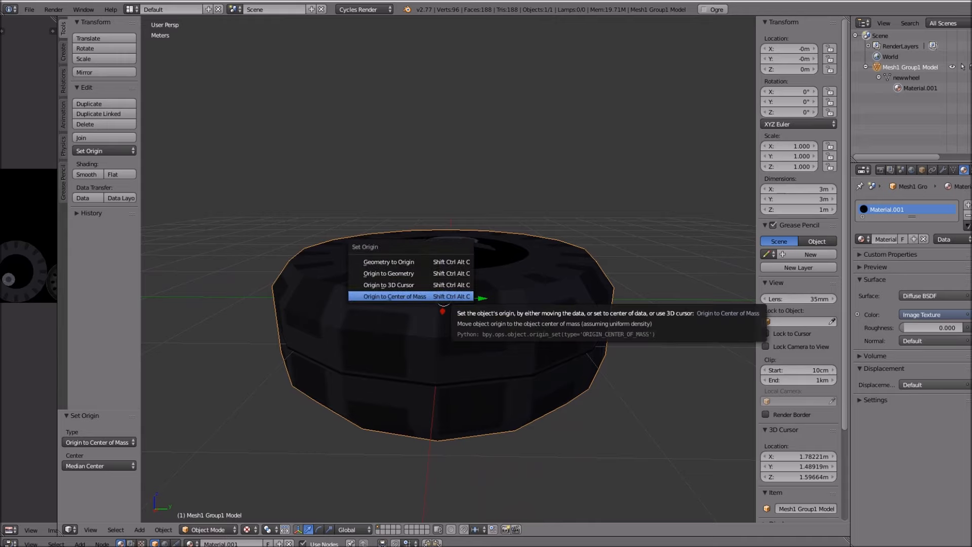
left_click(452, 296)
mouse_move(453, 297)
middle_mouse_down()
mouse_move(455, 269)
mouse_move(441, 284)
middle_mouse_up()
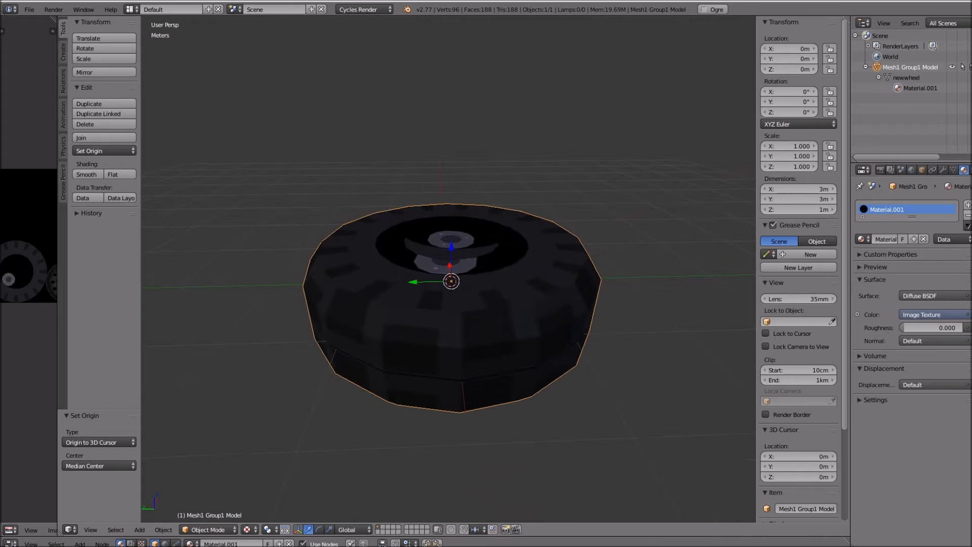
Apply the wheel's location, followed by its rotation and scale
key("ctrl+a")
key("l")
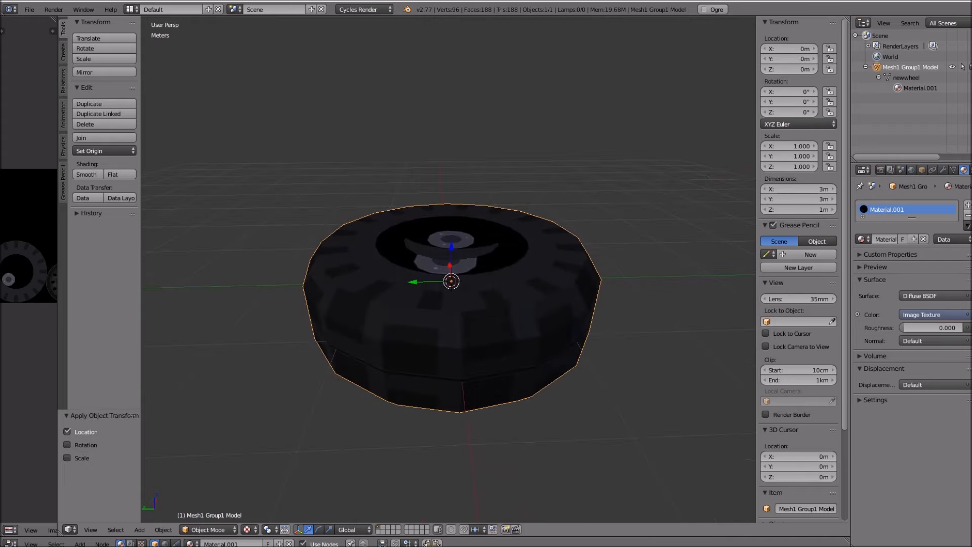
key("ctrl+a")
key("Return")
mouse_move(450, 304)
middle_mouse_down()
mouse_move(441, 246)
mouse_move(449, 276)
mouse_move(434, 319)
mouse_move(436, 305)
middle_mouse_up()
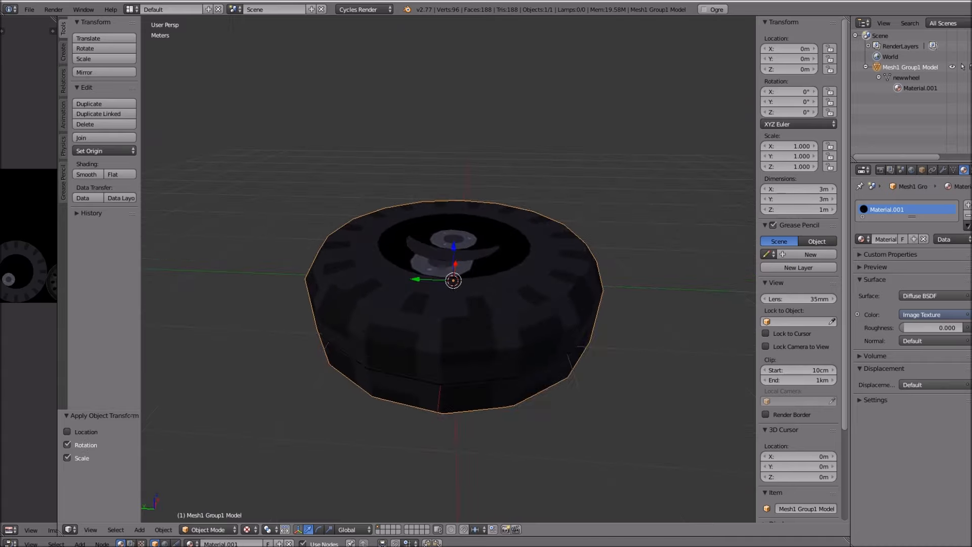
Export the wheel in Ogre3D (.scene and .mesh) format to the temp0 folder
left_click(29, 9)
mouse_move(71, 209)
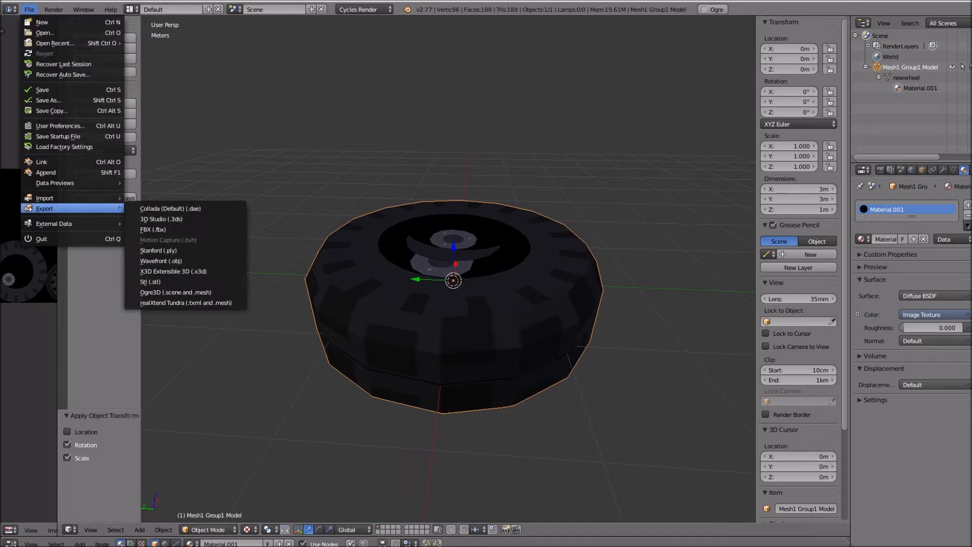
left_click(175, 292)
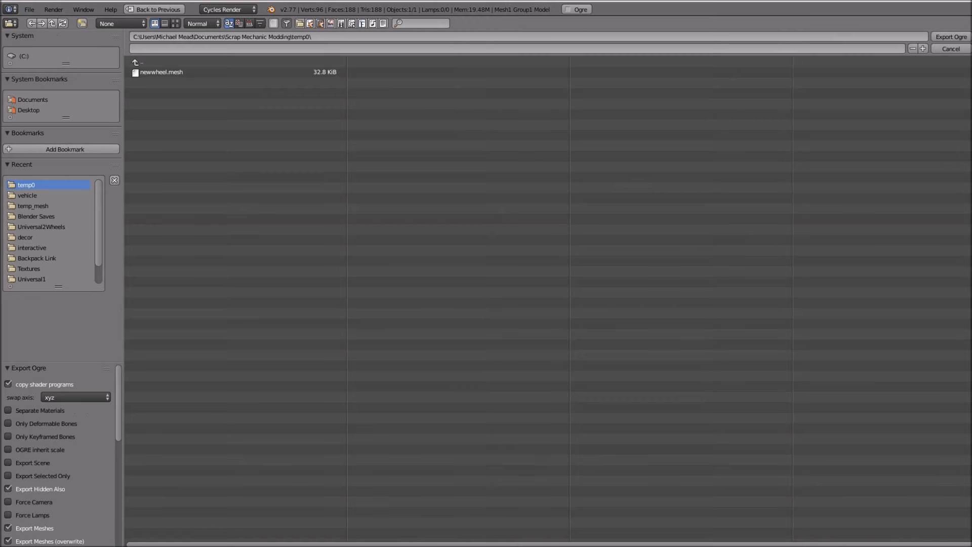
left_click(952, 37)
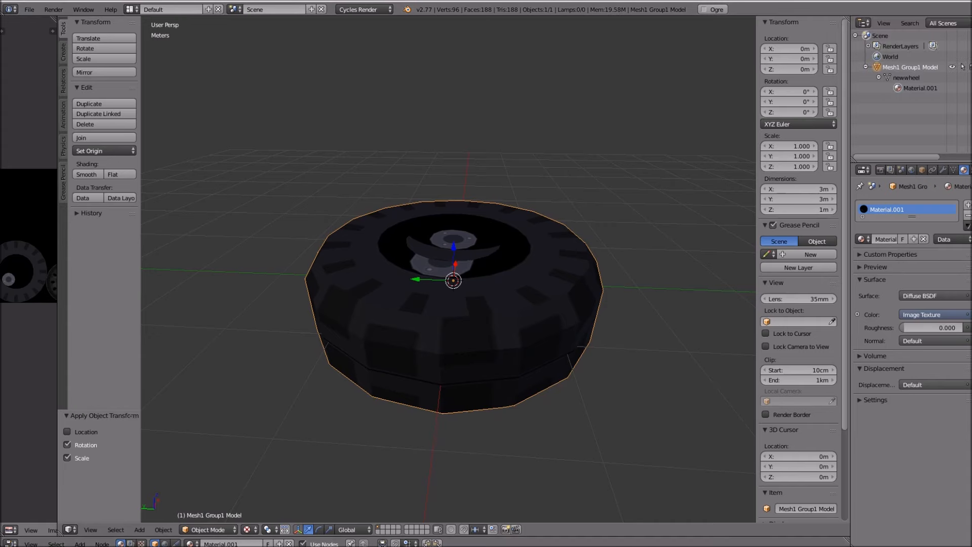
In File Explorer, delete the old newwheel.mesh from temp0 and move newwheel.mesh.xml into the OgreSDK bin\Release folder
key("alt+Tab")
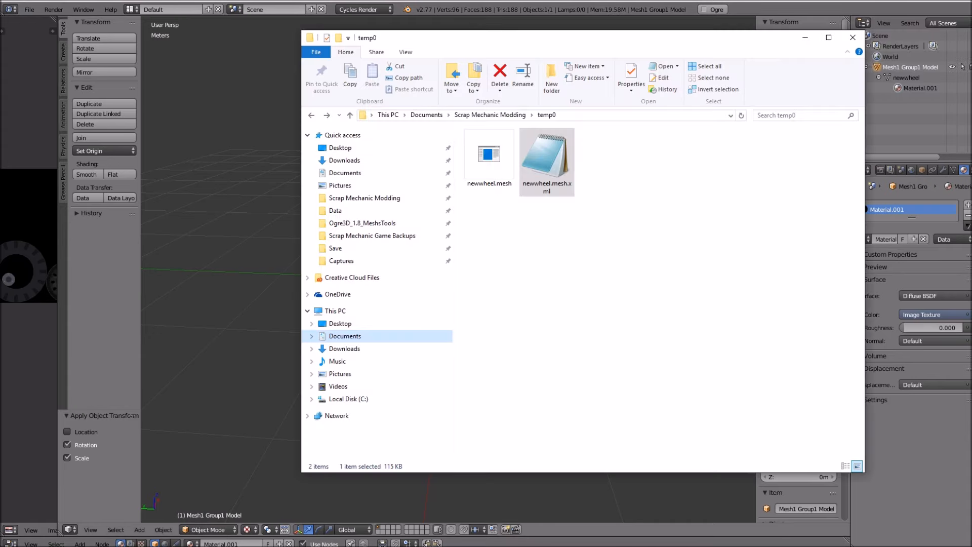
left_click(537, 263)
left_click(490, 158)
key("Delete")
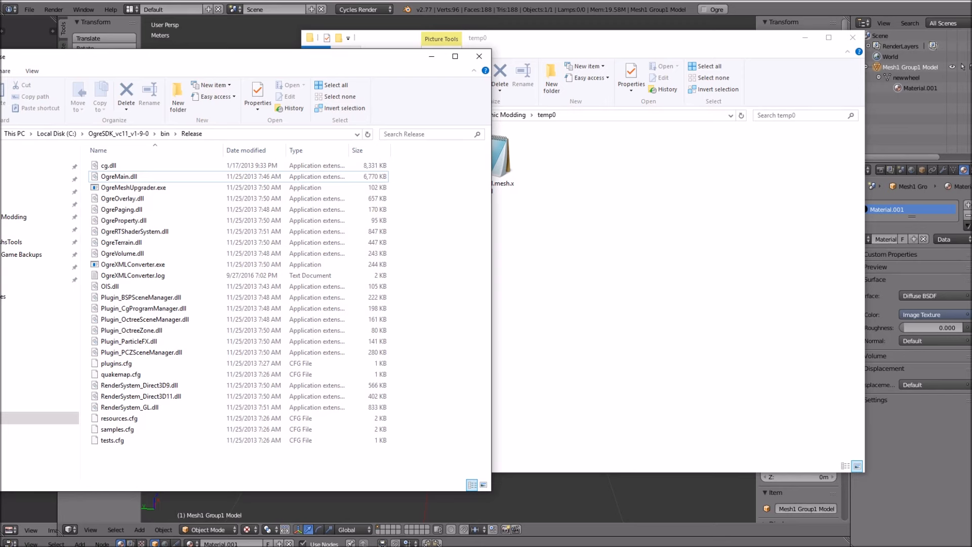
left_click_drag(610, 41, 713, 34)
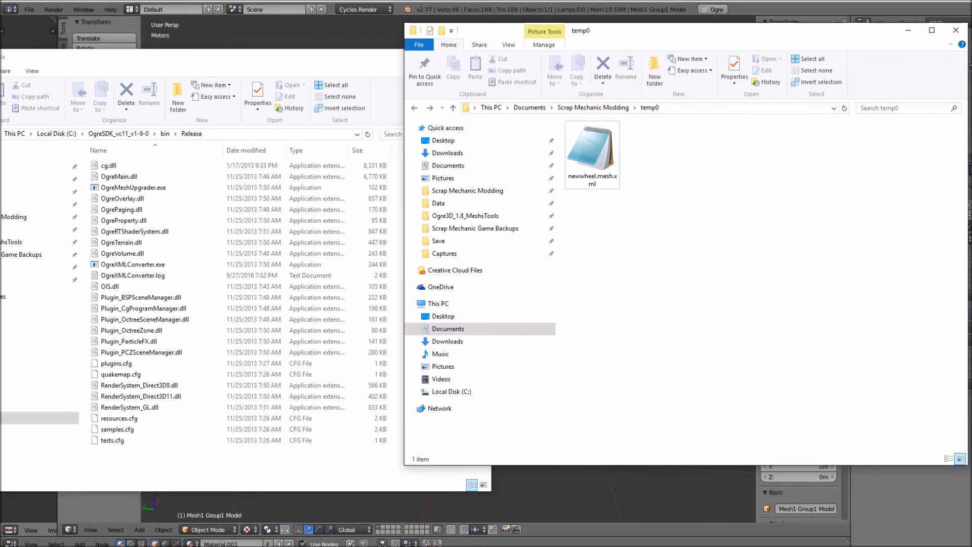
left_click_drag(592, 152, 185, 458)
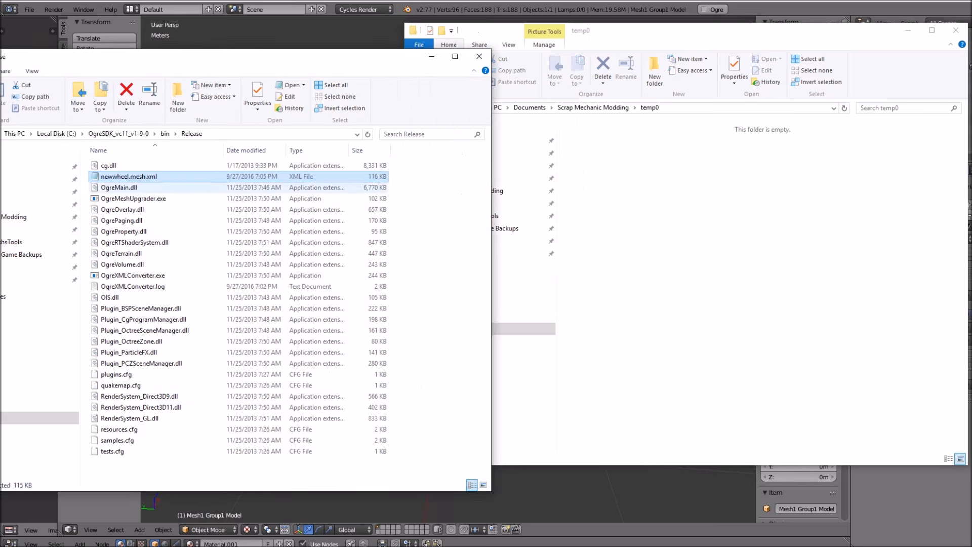
Convert newwheel.mesh.xml with OgreXMLConverter.exe, delete the XML file, and move the resulting newwheel.mesh to temp0
left_click_drag(133, 176, 161, 277)
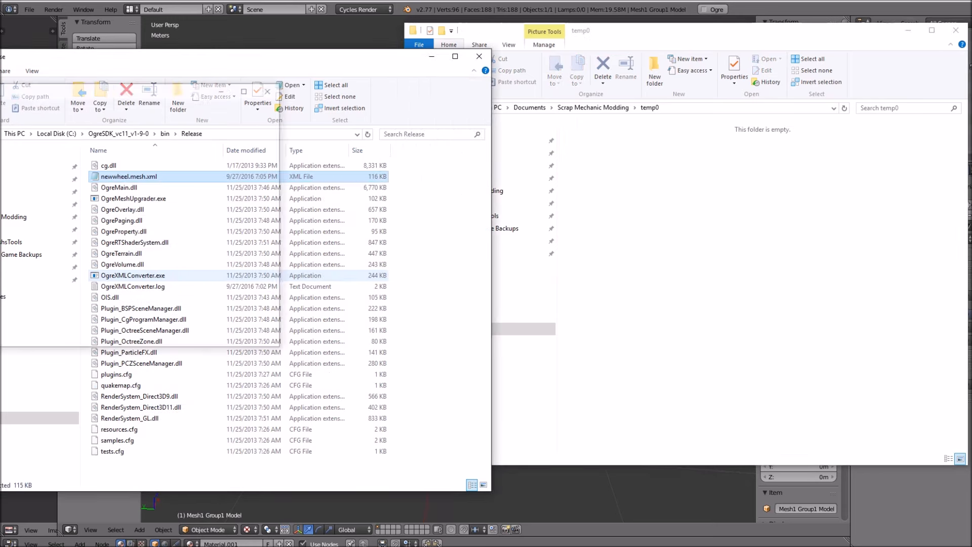
key("Delete")
left_click_drag(138, 177, 636, 215)
Open newwheel.mesh in Ogre Meshy, examine the wheel's centering from several angles, and close the viewer
left_click_drag(329, 60, 226, 61)
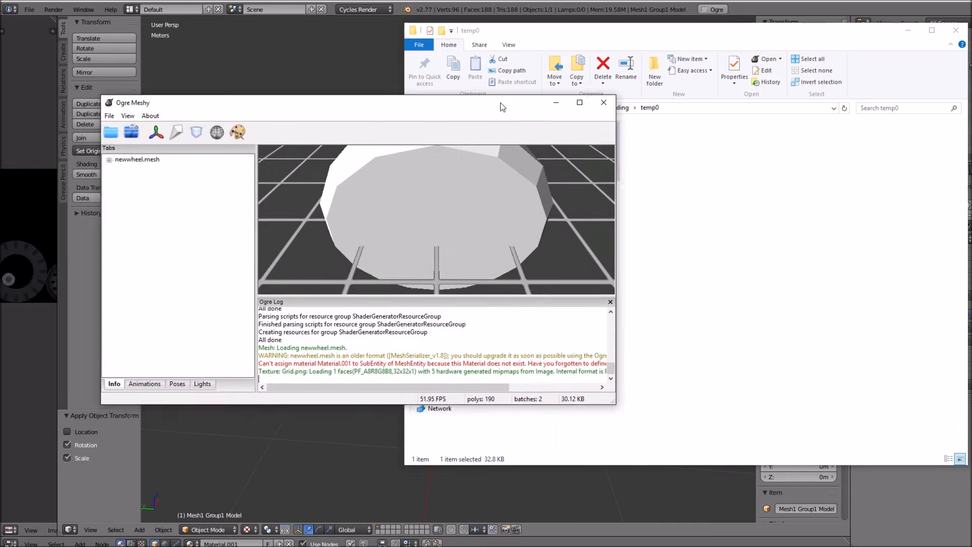
left_click_drag(485, 147, 471, 223)
left_click(178, 121)
left_click_drag(385, 203, 499, 203)
left_click(627, 92)
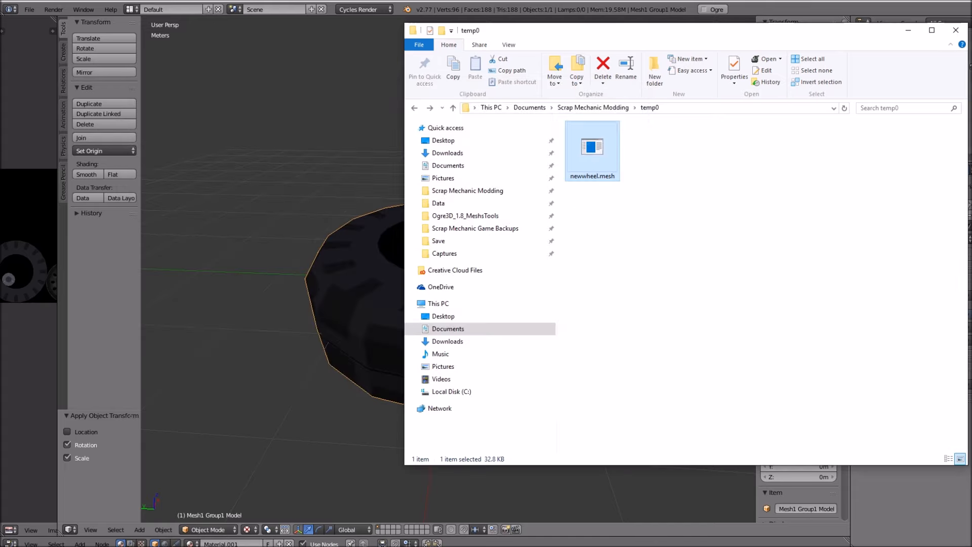
Bring samplemod.json in Notepad beside the temp0 folder and copy the full file name of newwheel.mesh
key("alt+Tab")
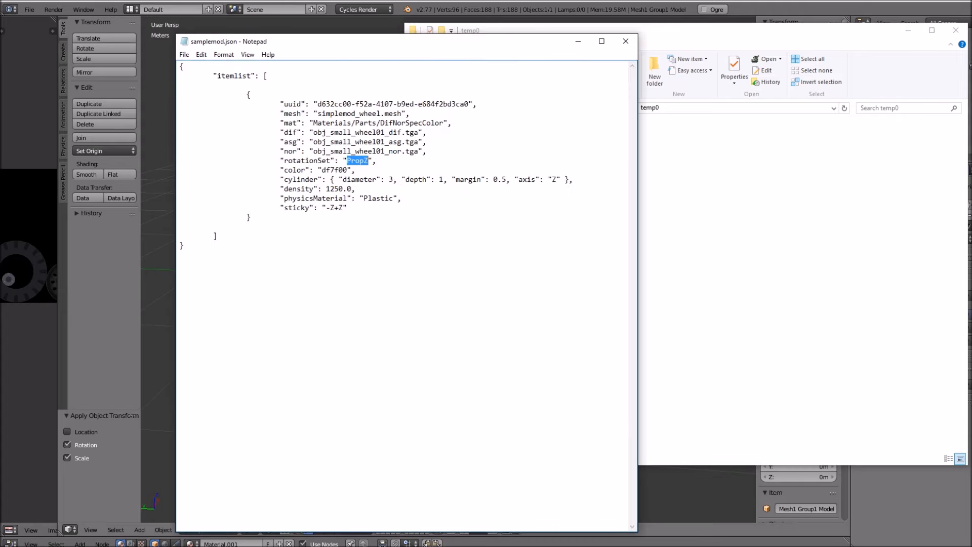
left_click_drag(434, 43, 344, 37)
key("alt+Tab")
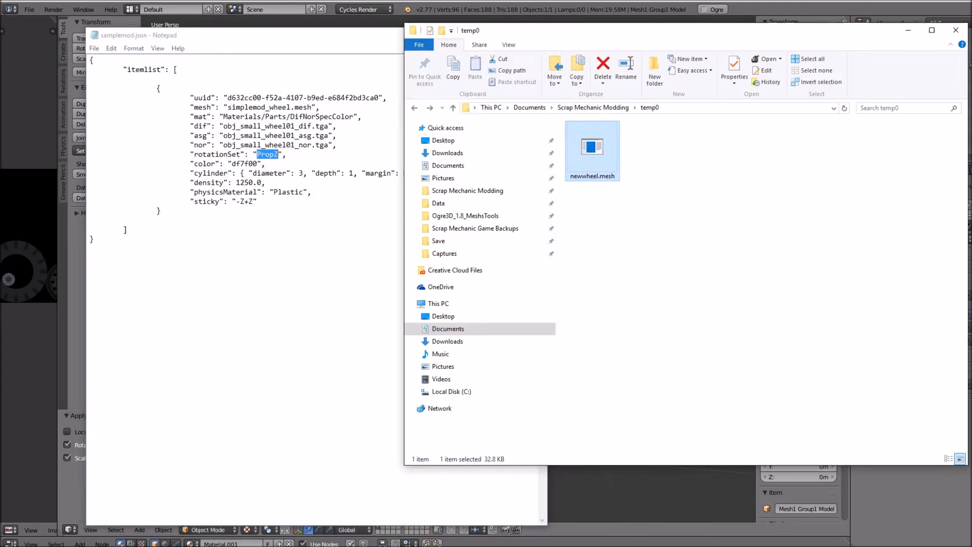
key("F2")
key("ctrl+a")
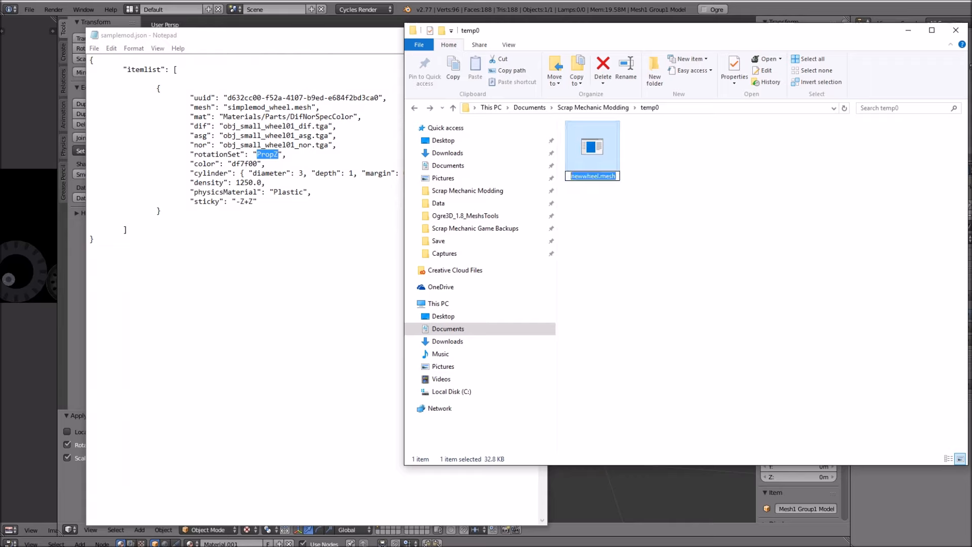
key("ctrl+c")
Replace the mesh value in samplemod.json with newwheel.mesh and save the file
key("alt+Tab")
left_click_drag(313, 108, 228, 107)
key("ctrl+v")
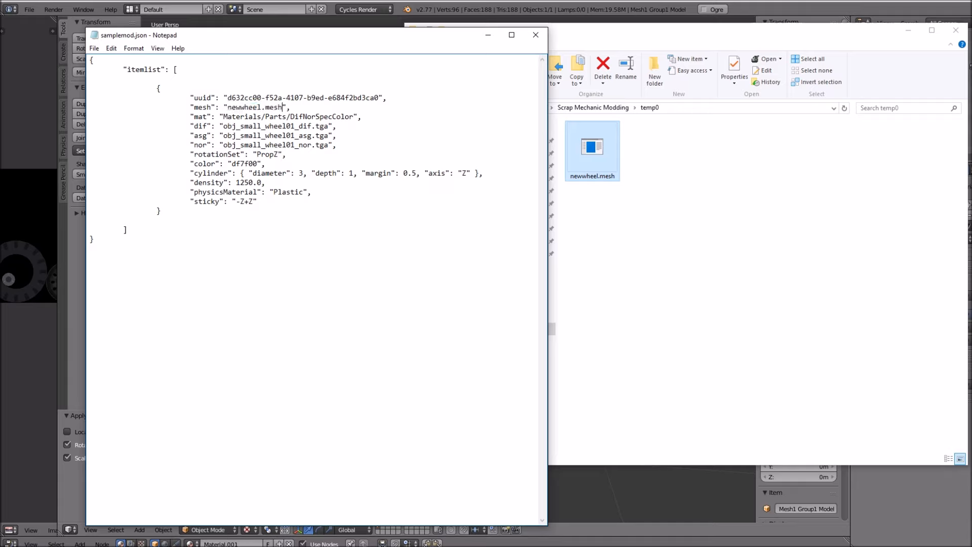
left_click(95, 48)
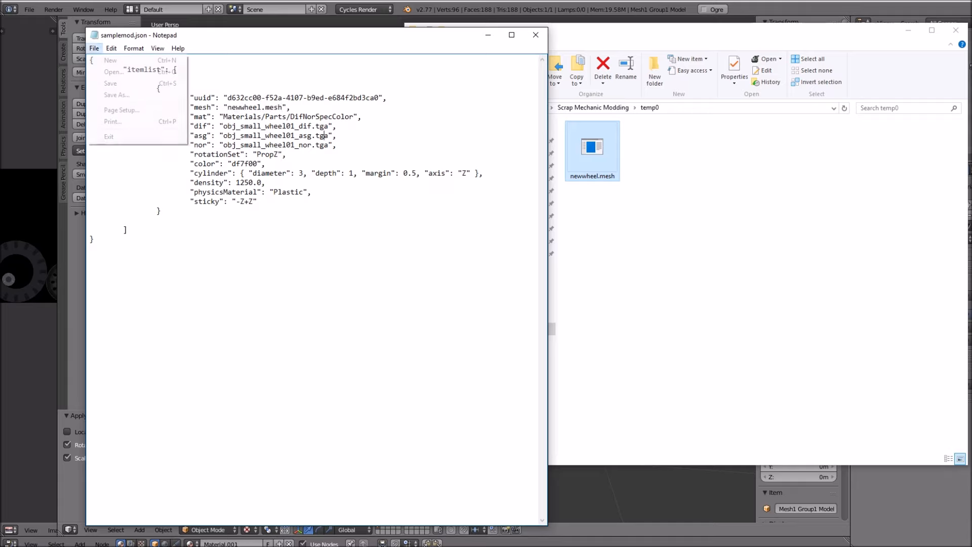
left_click(103, 85)
left_click_drag(404, 38, 359, 29)
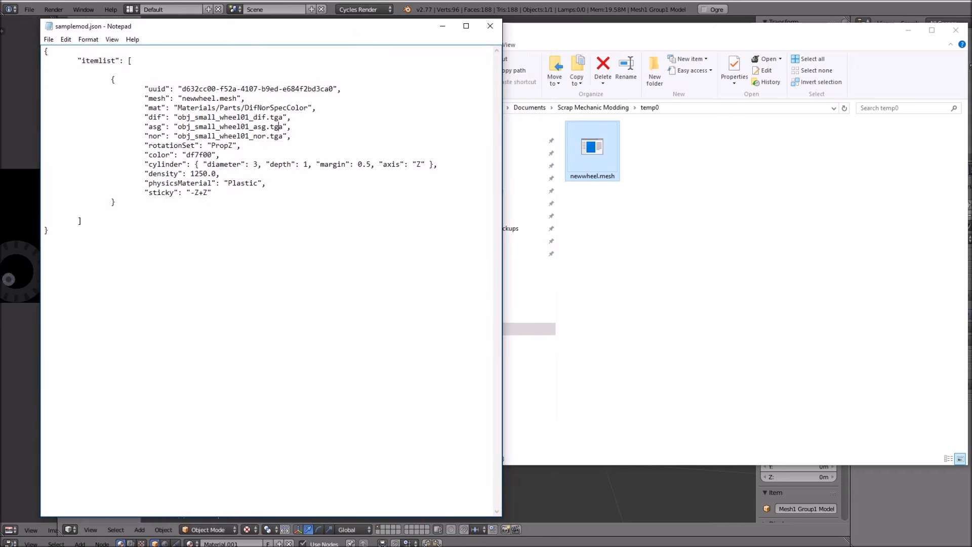
Cut newwheel.mesh from temp0 and open Scrap Mechanic's Data\Objects\Mesh\vehicle folder
key("alt+Tab")
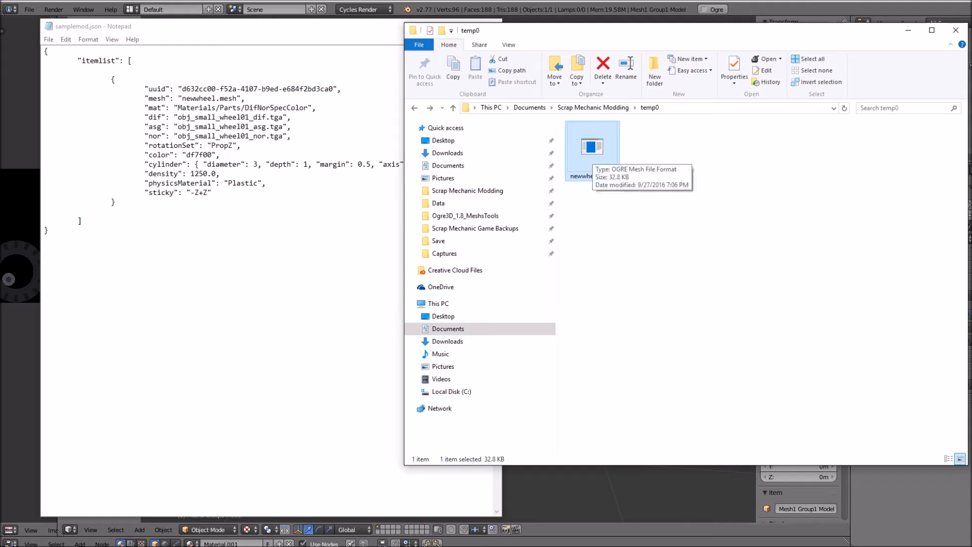
right_click(592, 151)
left_click(616, 273)
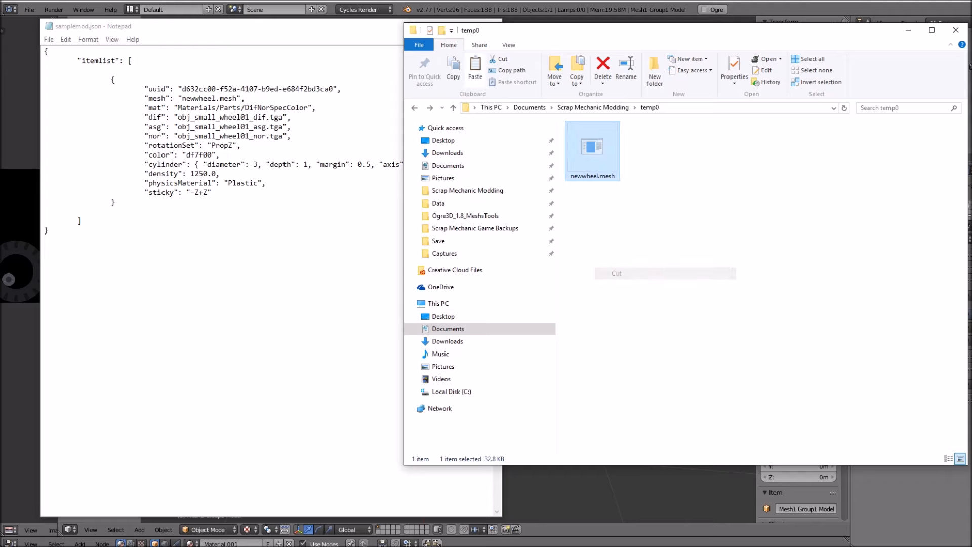
left_click(439, 203)
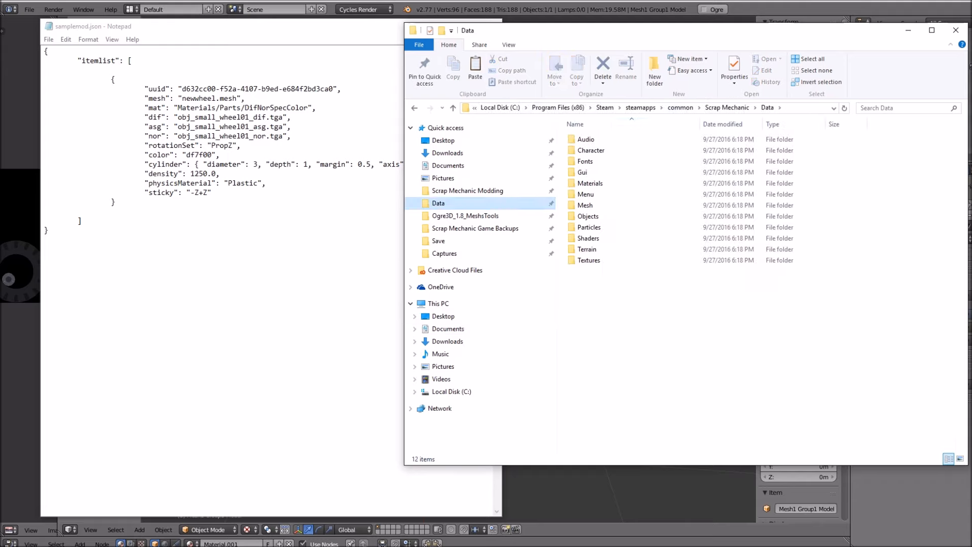
double_click(588, 216)
double_click(585, 161)
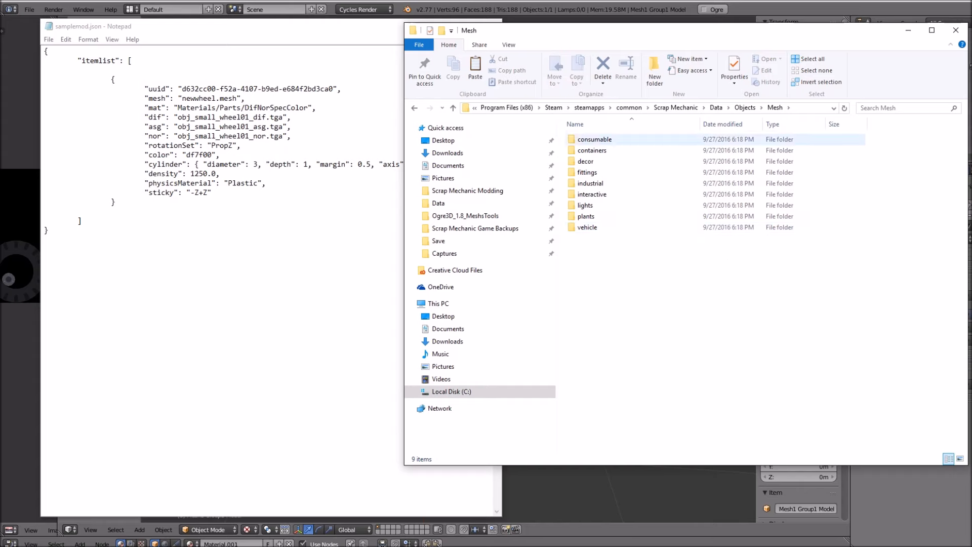
double_click(588, 227)
Paste newwheel.mesh into the vehicle folder inside Mesh
key("alt+Left")
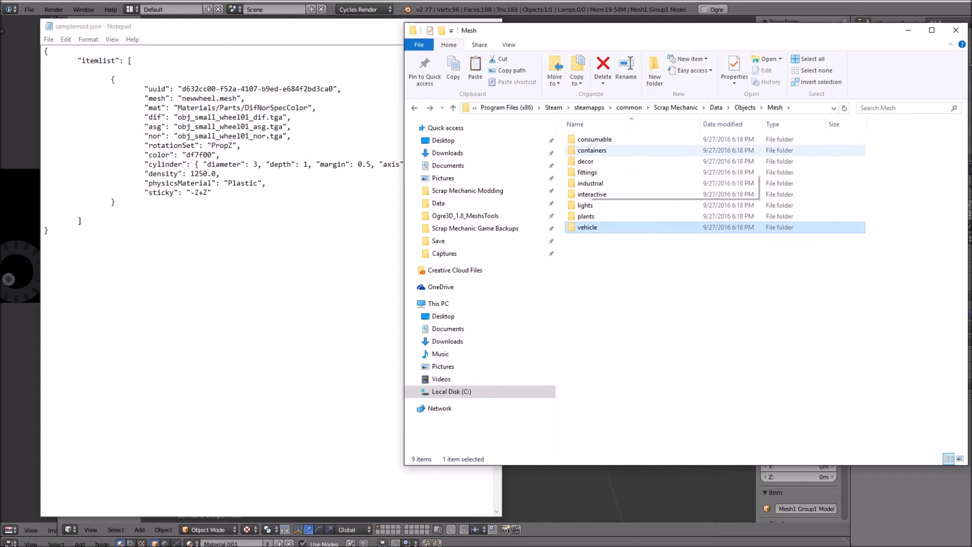
key("Return")
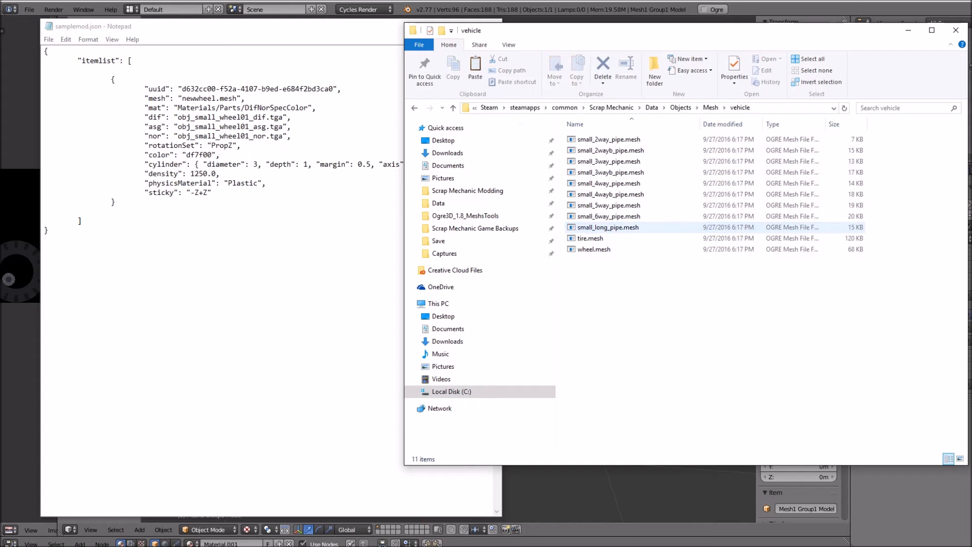
key("alt+Left")
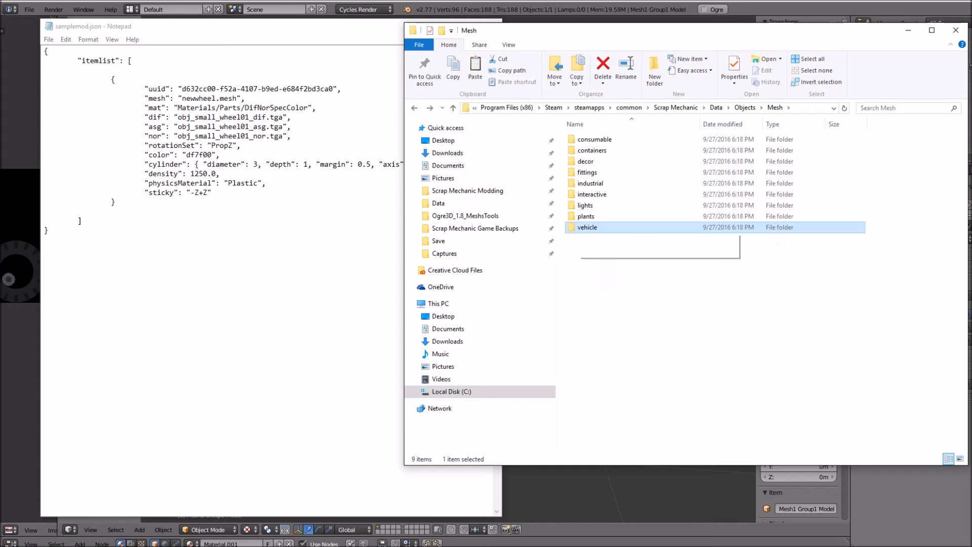
key("Return")
right_click(598, 290)
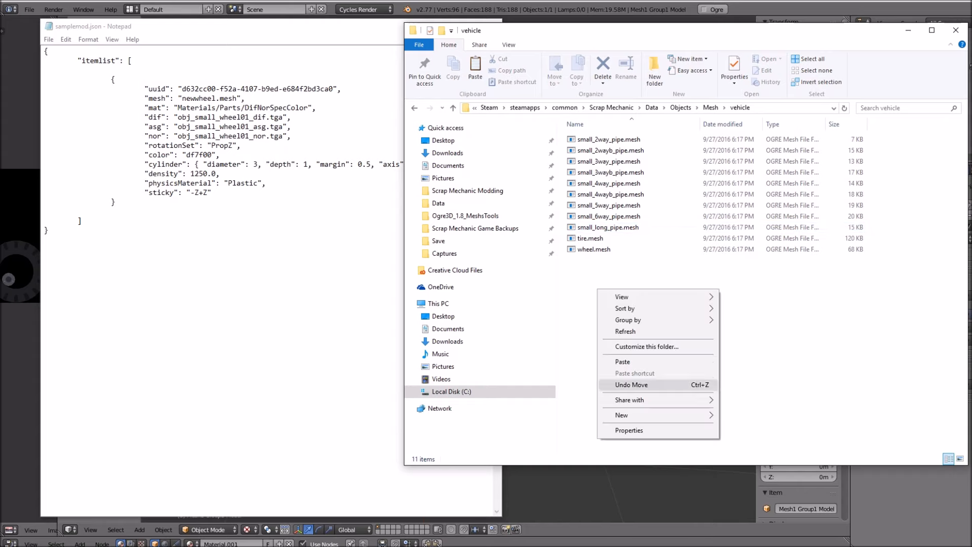
left_click(623, 362)
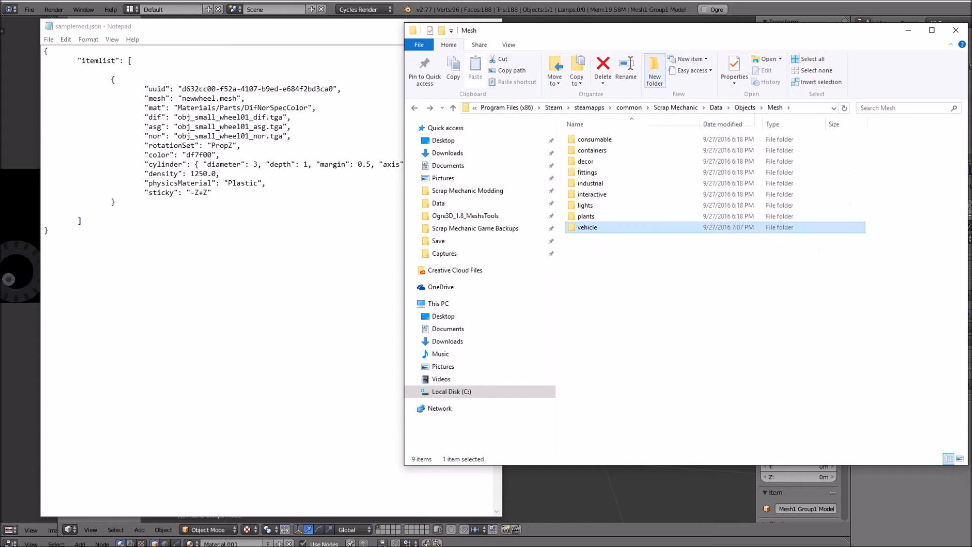
Create a folder named mods inside the Mesh folder, and reopen the vehicle folder
left_click(655, 71)
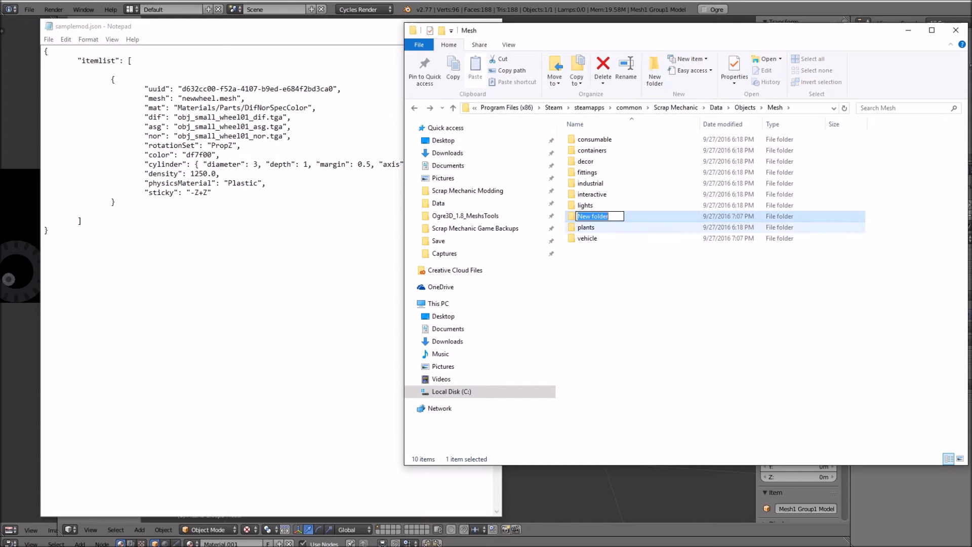
type("mods")
key("Return")
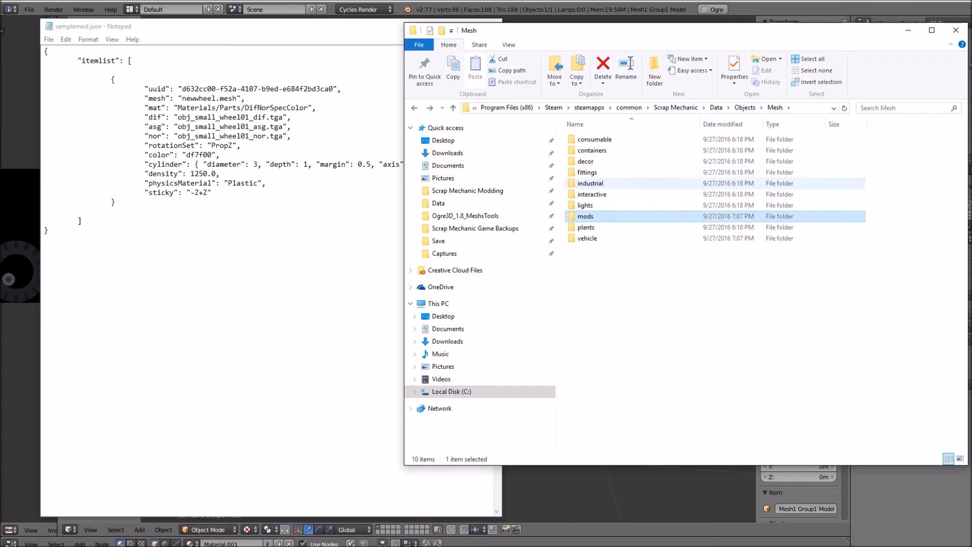
double_click(587, 238)
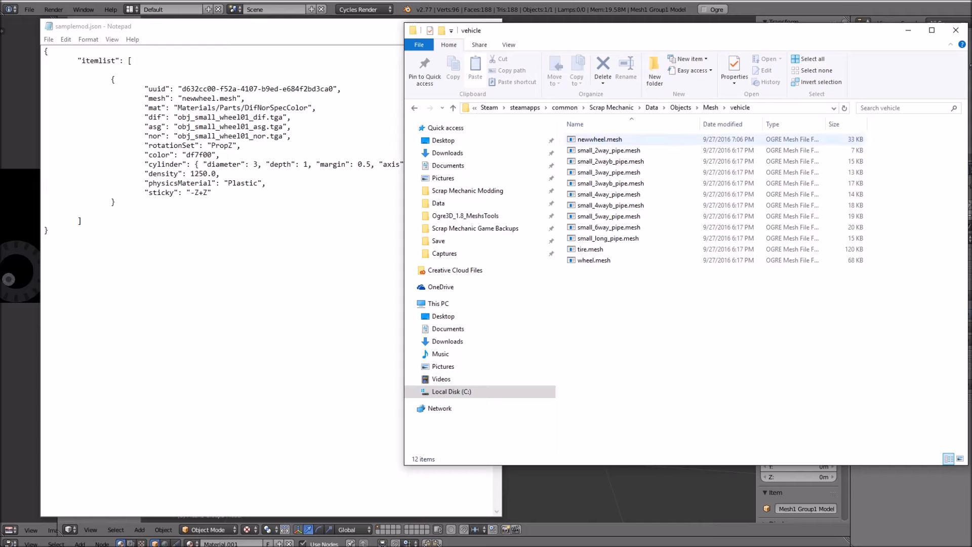
Switch to the Scrap Mechanic game and open the backpack to examine the custom wheel's preview
left_click(174, 117)
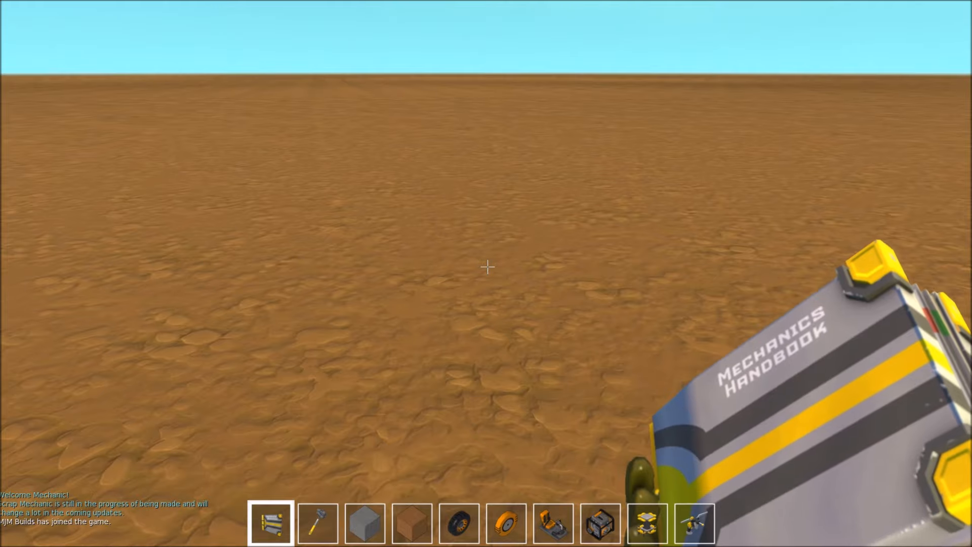
key("Tab")
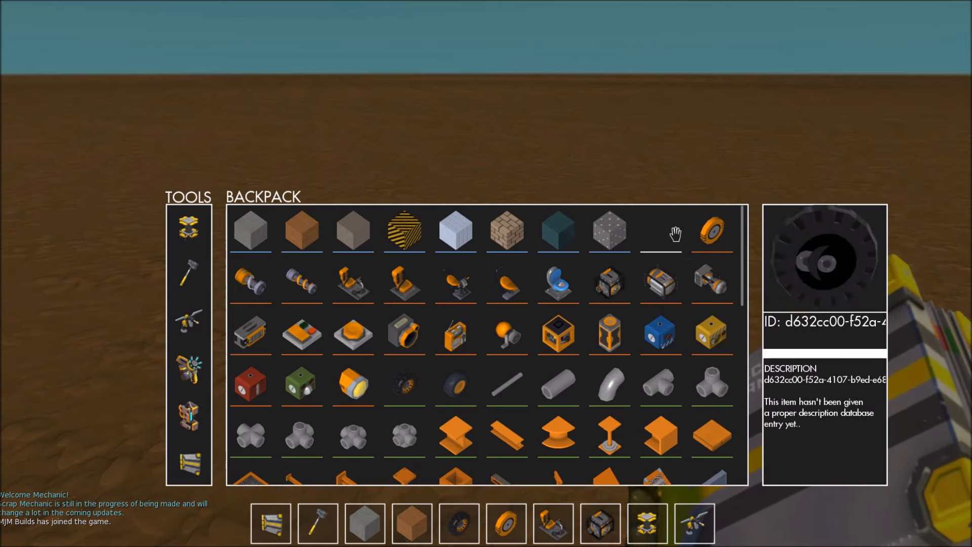
Assign the custom wheel from the backpack to the last hotbar slot and place one flat on the ground
left_click_drag(664, 229, 701, 508)
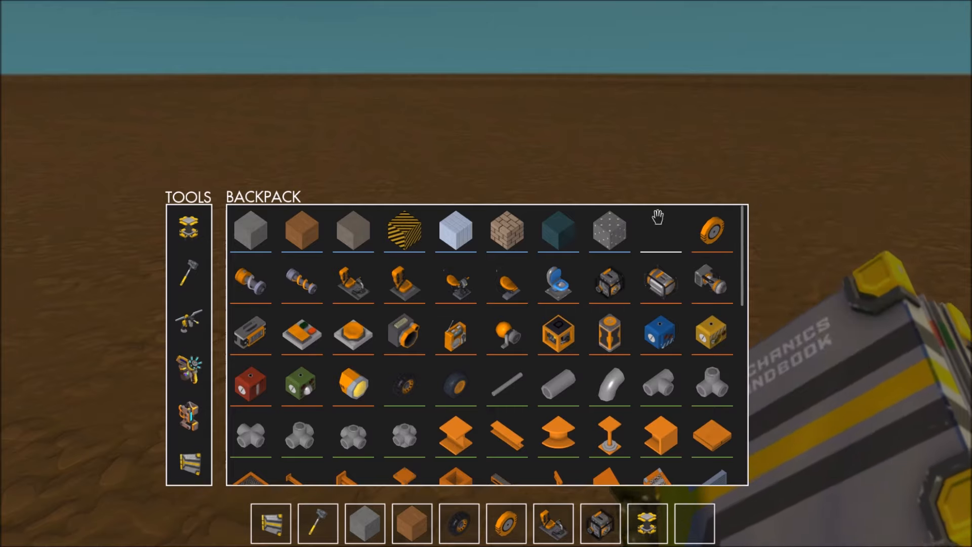
key("Tab")
key("9")
key("0")
key("w")
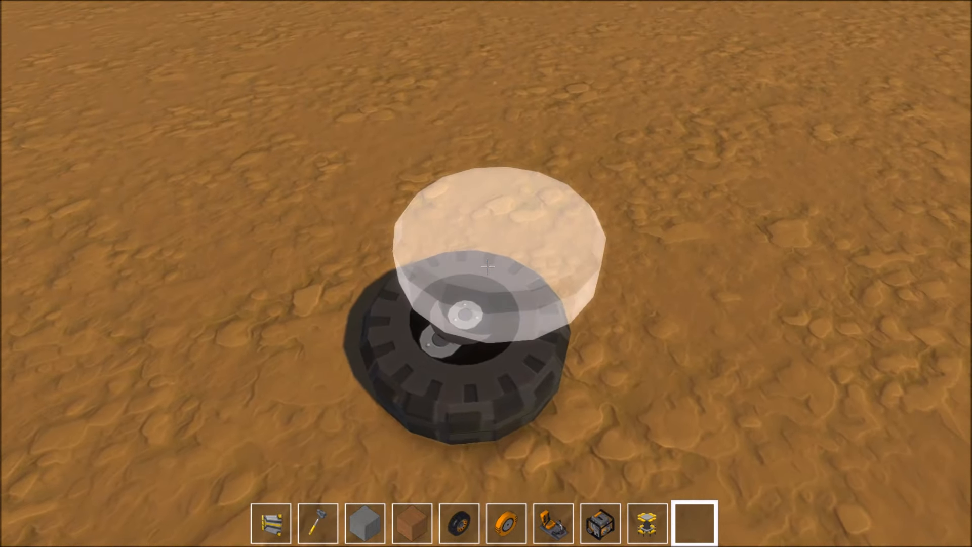
Hold the engine and a block over the placed wheel, and examine the wheel from several sides with the hammer equipped
key("8")
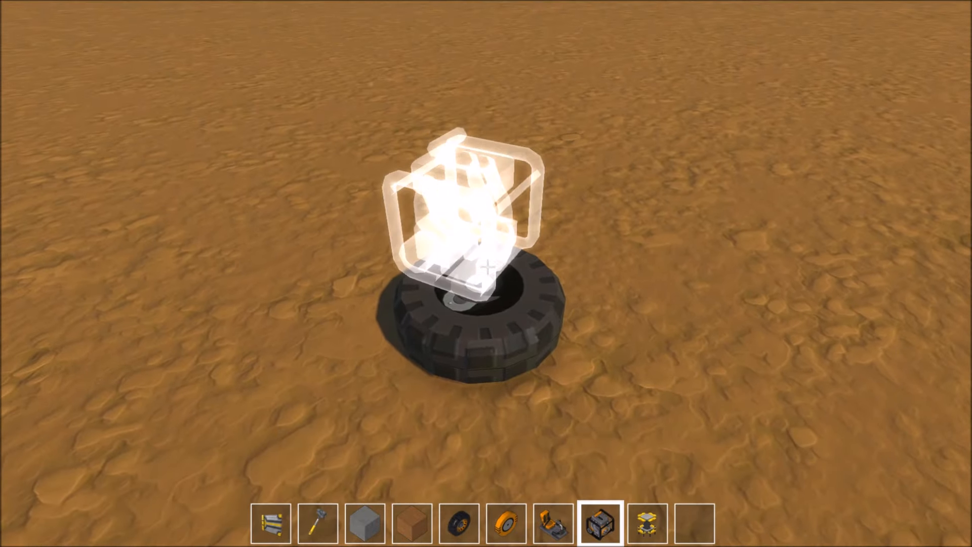
key("w")
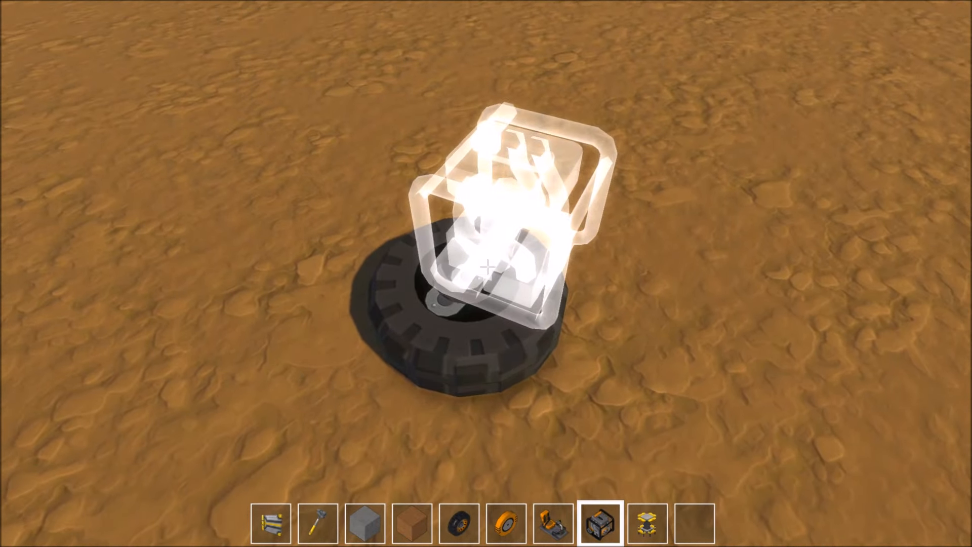
scroll(487, 267, "up", 5)
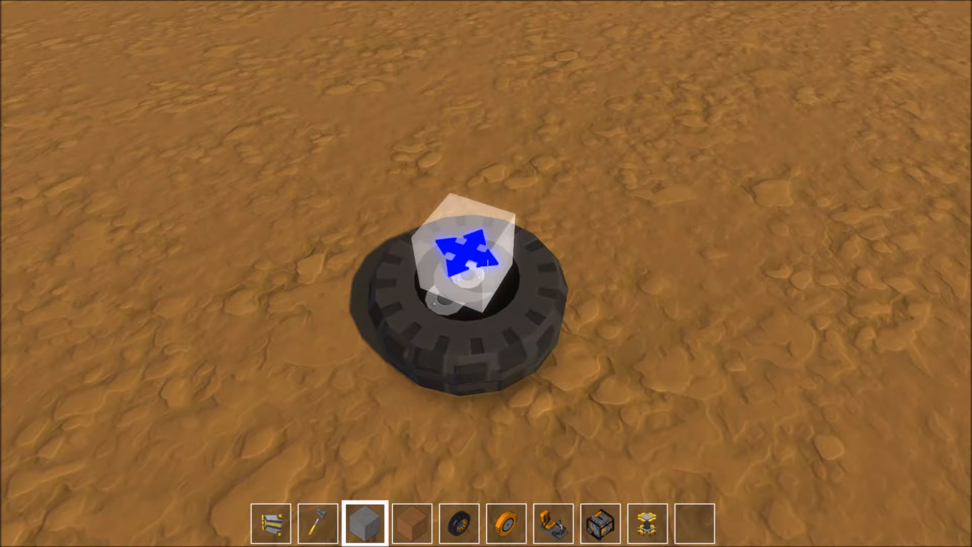
scroll(488, 267, "up", 1)
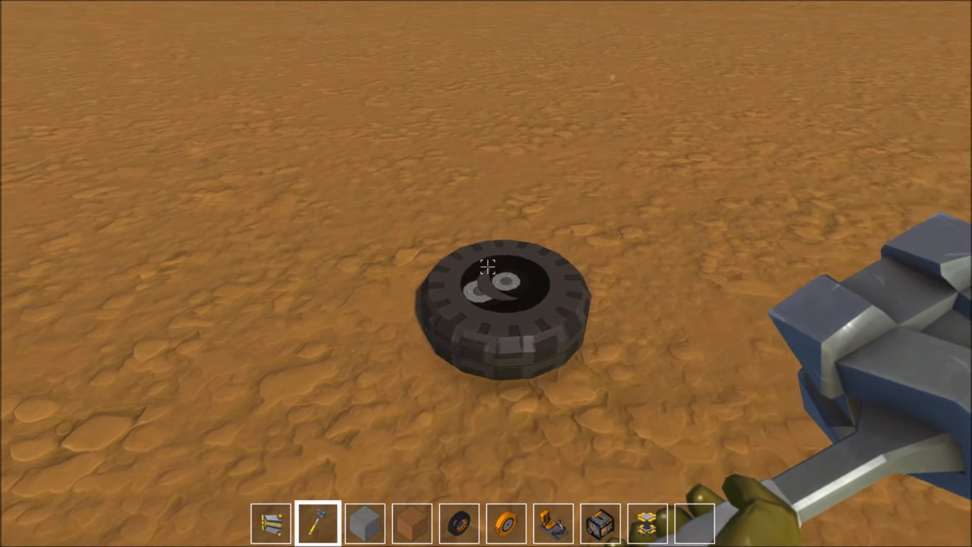
key("w")
key("d")
key("s")
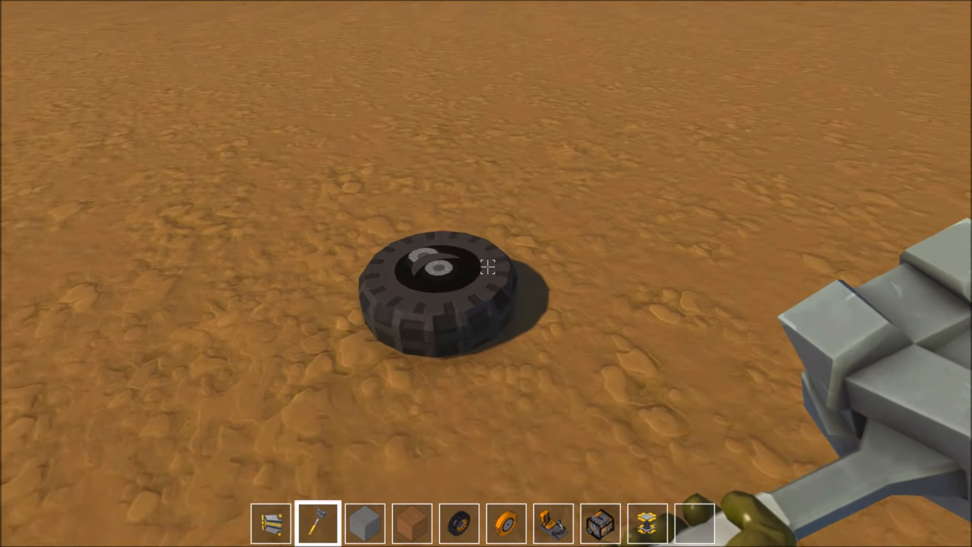
key("a")
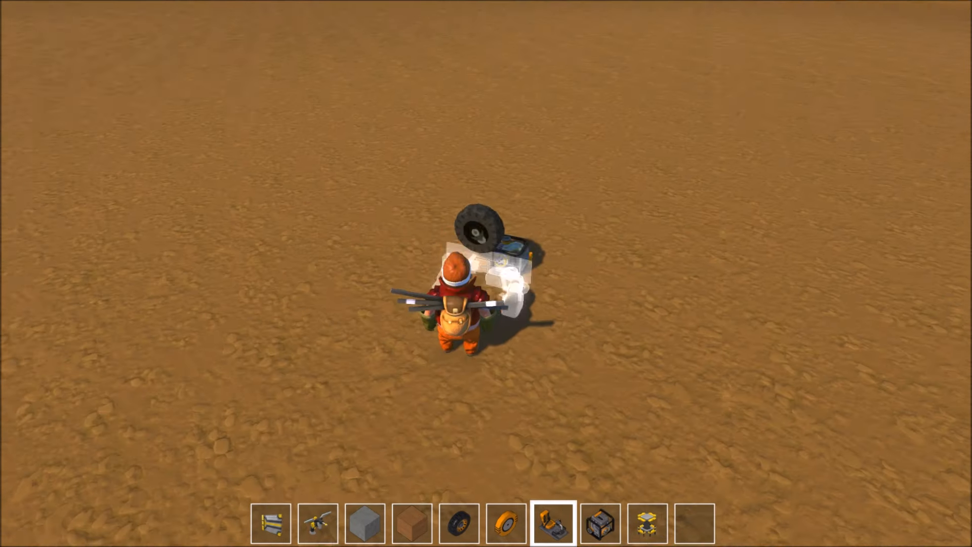
Place a seat beside the mounted wheel, and capture a screenshot of the custom wheel's preview in the backpack
left_click(488, 267)
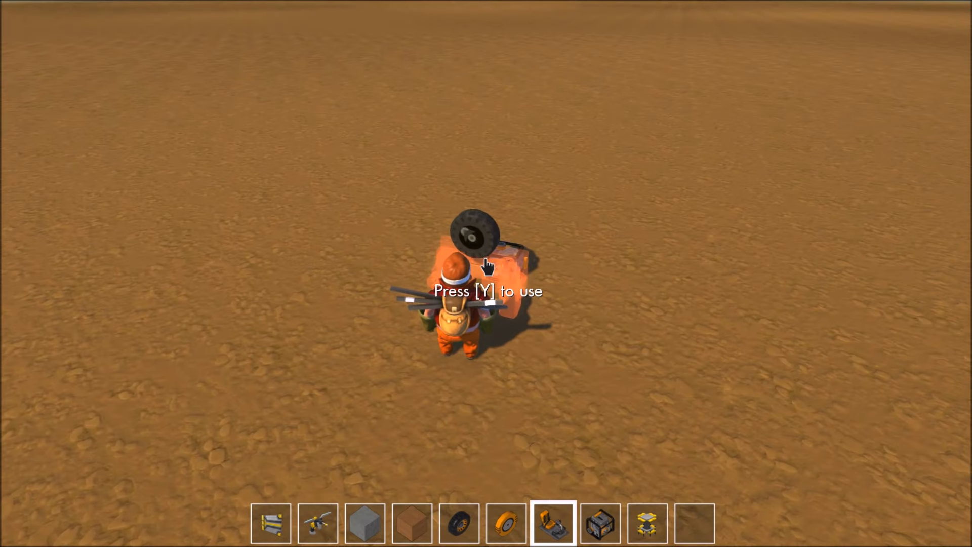
key("Tab")
mouse_move(671, 250)
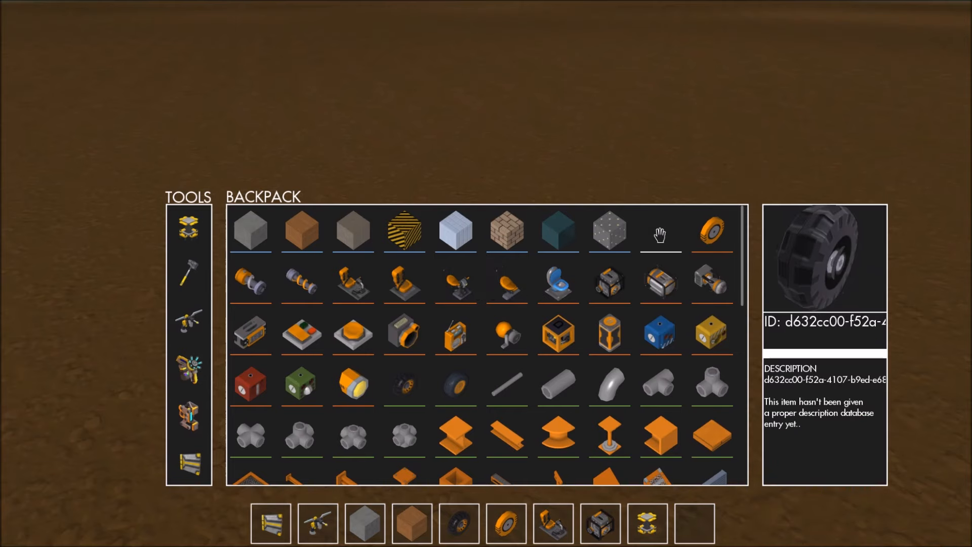
key("F12")
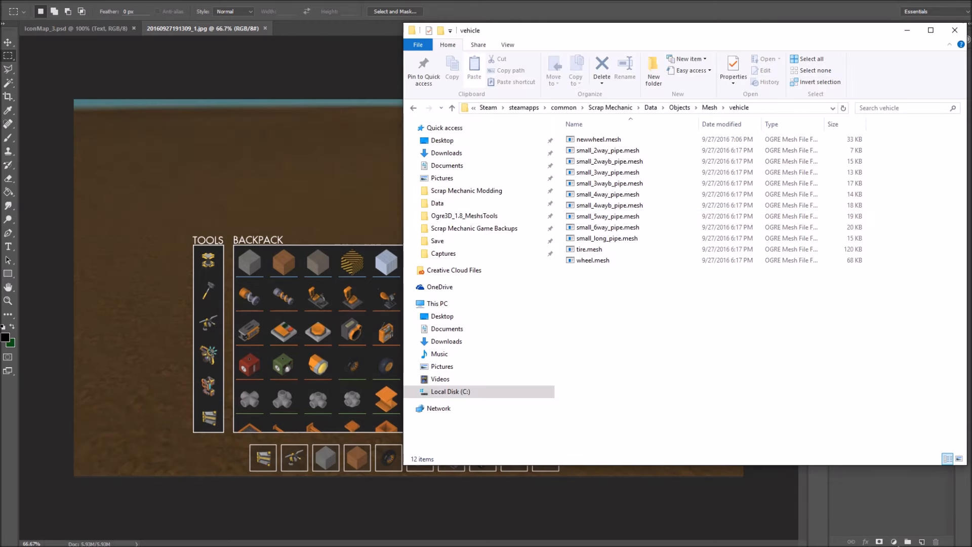
Open IconMap.png from Scrap Mechanic's Data\Gui folder in Photoshop
left_click_drag(664, 32, 591, 31)
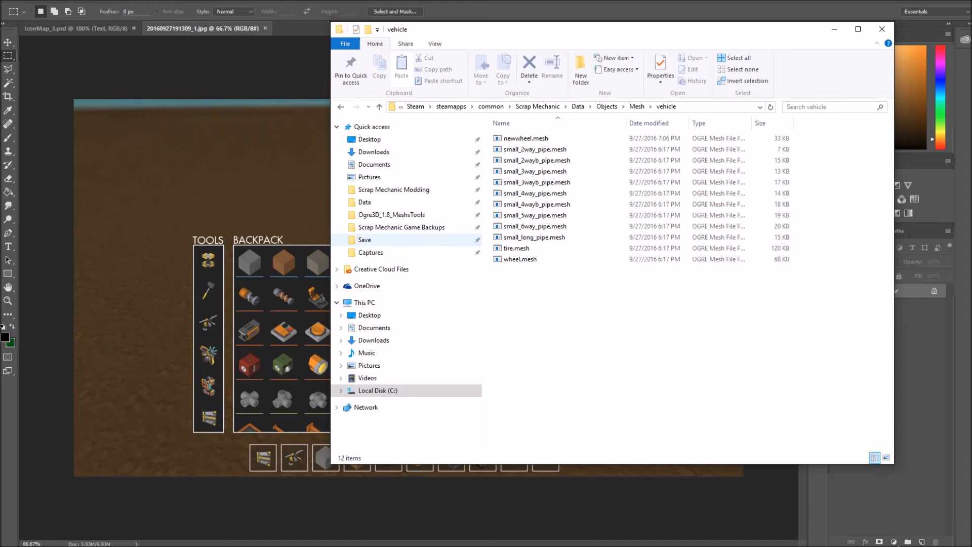
left_click(365, 202)
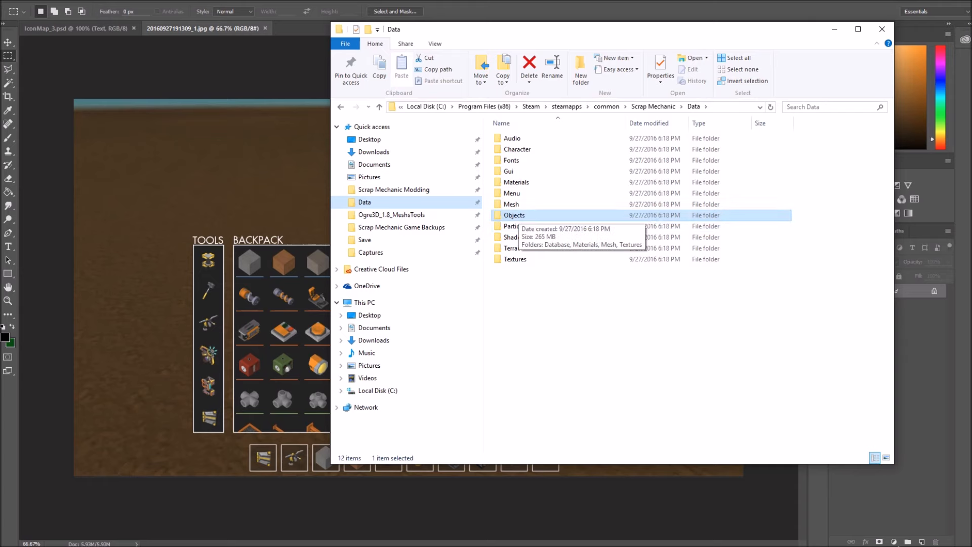
double_click(509, 171)
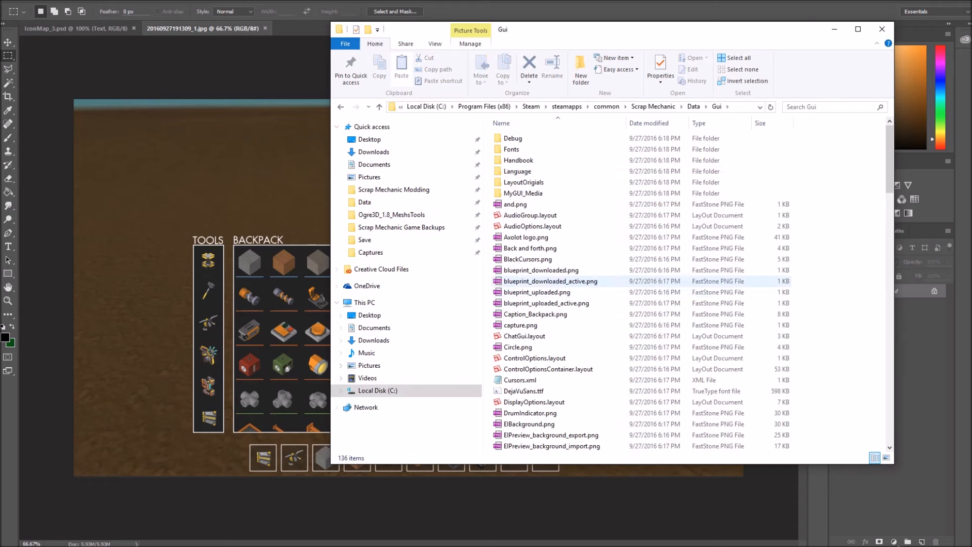
scroll(536, 276, "down", 12)
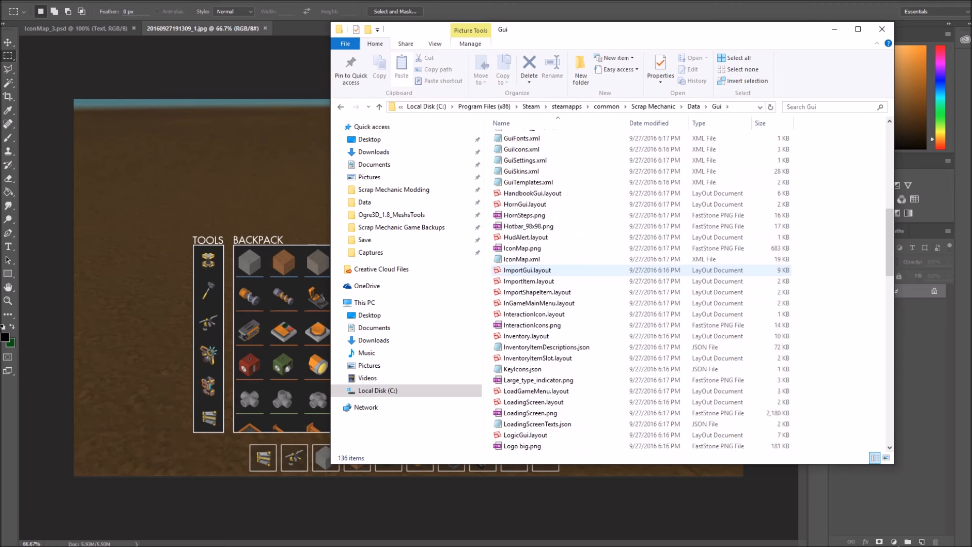
left_click(521, 248)
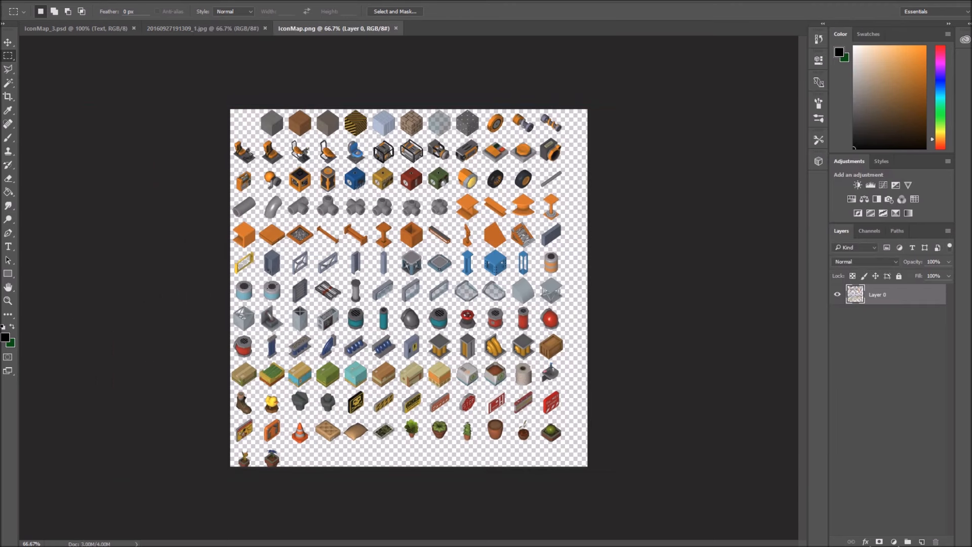
Show the grid over the icons in IconMap.png
key("ctrl+apostrophe")
key("ctrl+apostrophe")
key("ctrl+apostrophe")
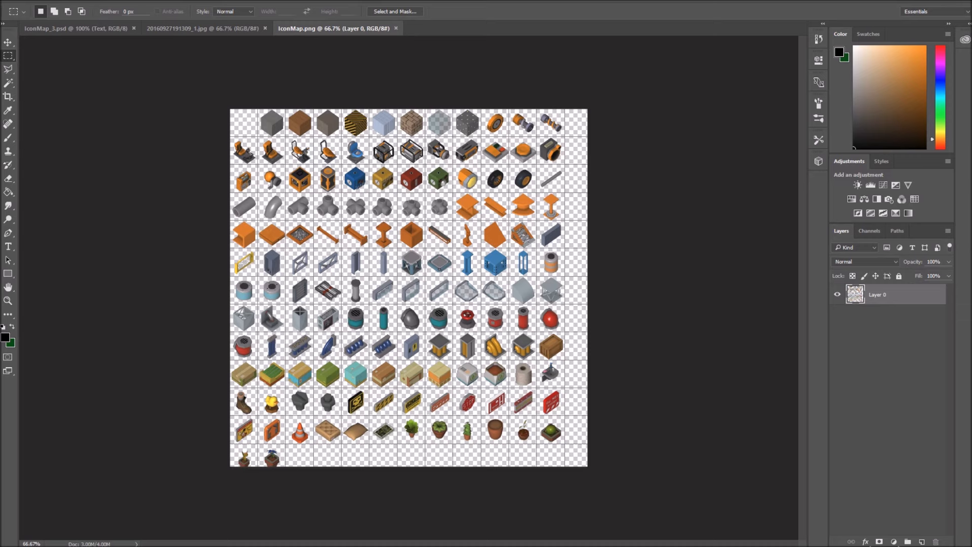
key("ctrl+apostrophe")
key("ctrl+apostrophe")
left_click(203, 28)
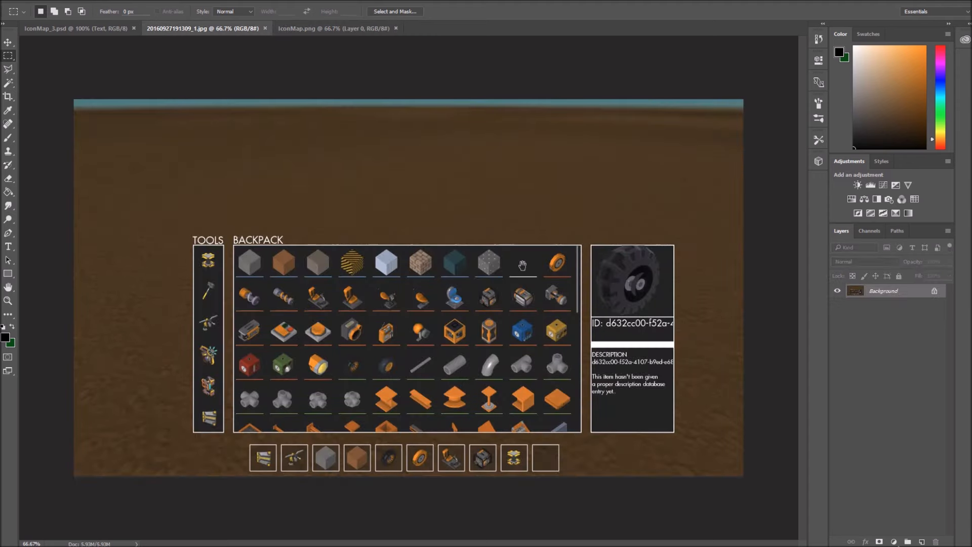
right_click(8, 56)
left_click_drag(585, 227, 668, 326)
key("c")
key("Return")
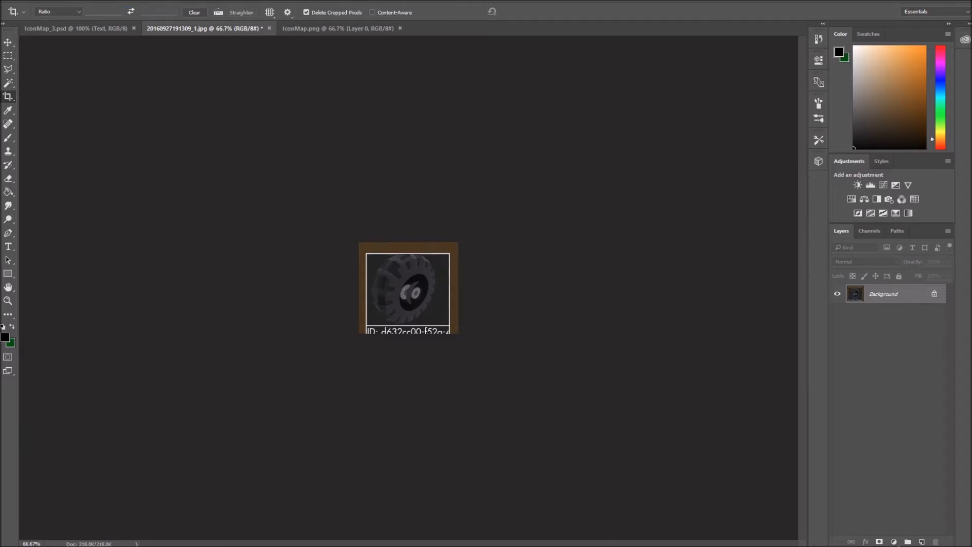
Outline the wheel in the cropped screenshot with a closed Polygonal Lasso selection
key("ctrl+plus")
key("ctrl+plus")
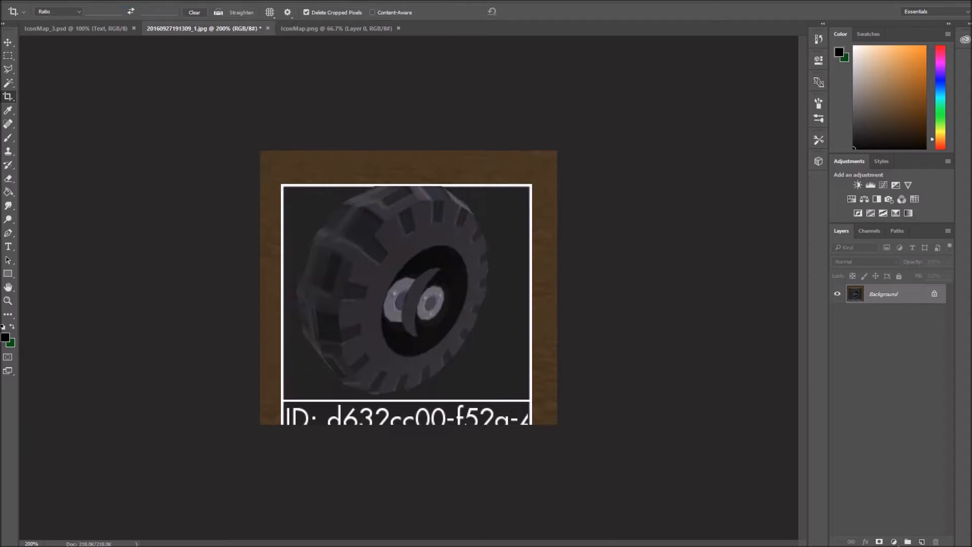
left_click(8, 68)
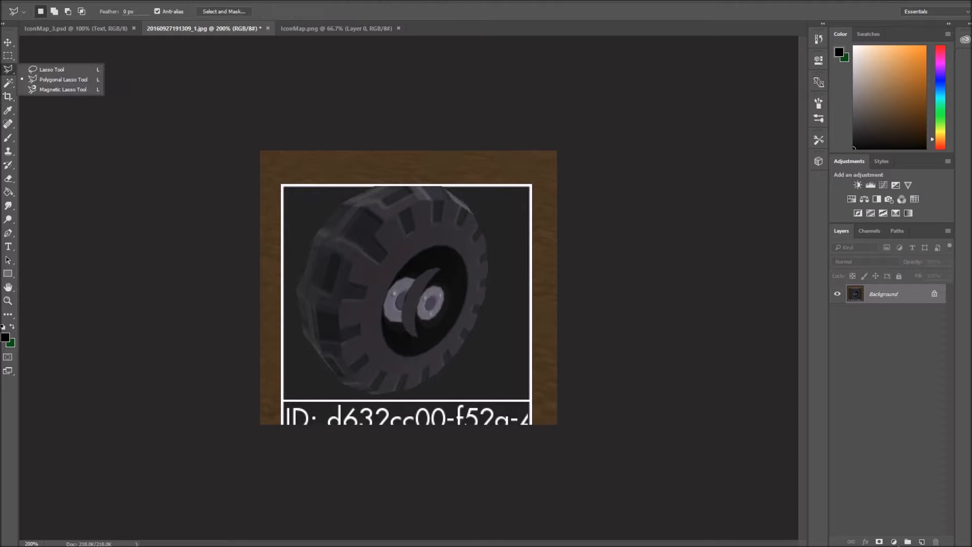
left_click(445, 368)
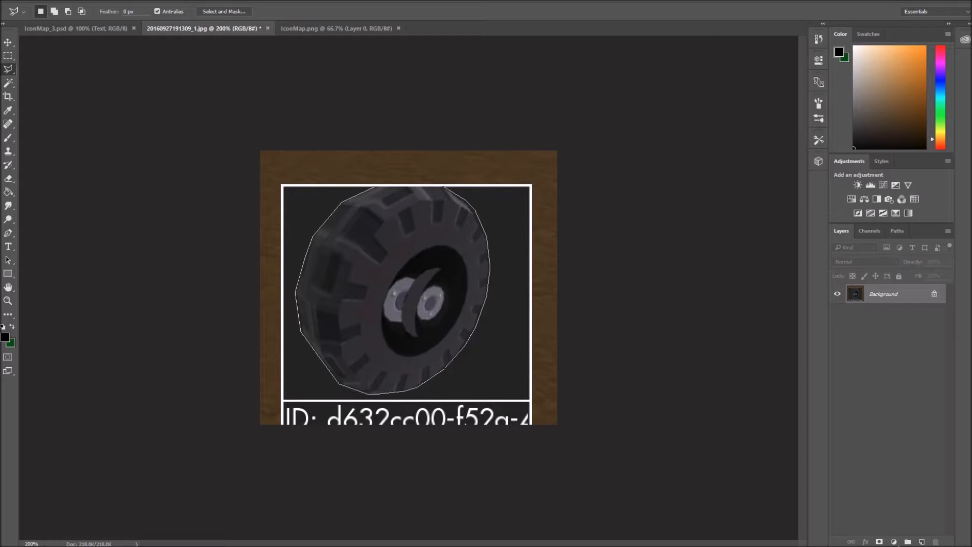
Duplicate the Background layer, with the original hidden, and delete everything outside the wheel outline from the copy
right_click(862, 296)
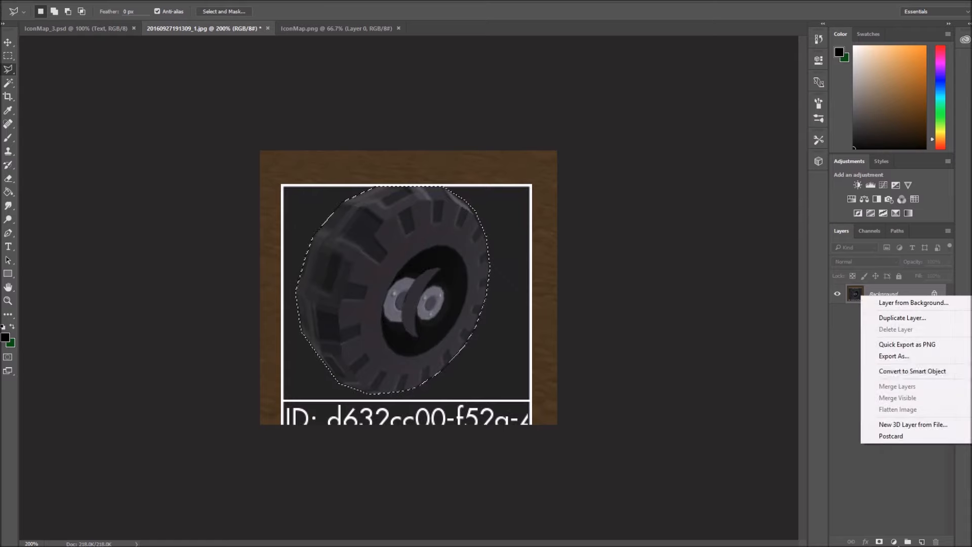
left_click(903, 317)
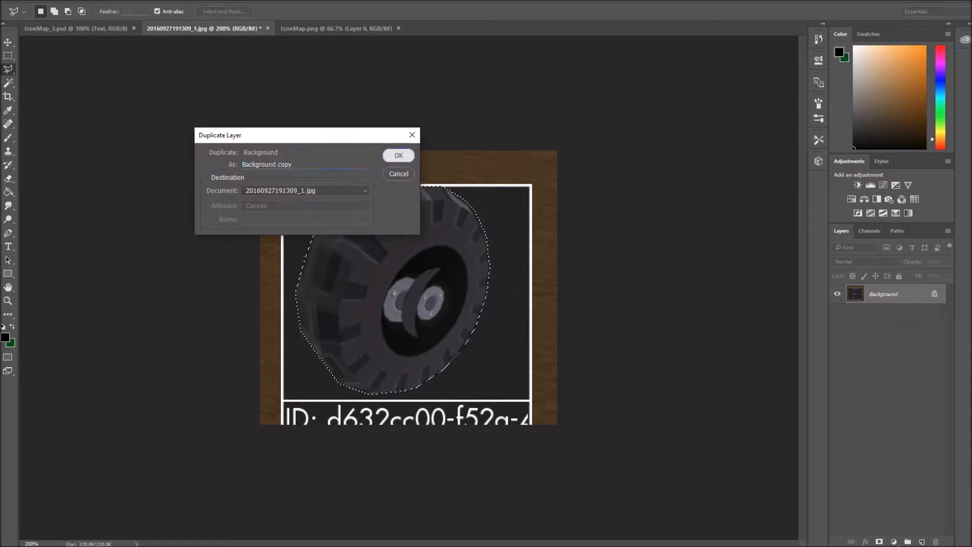
key("Return")
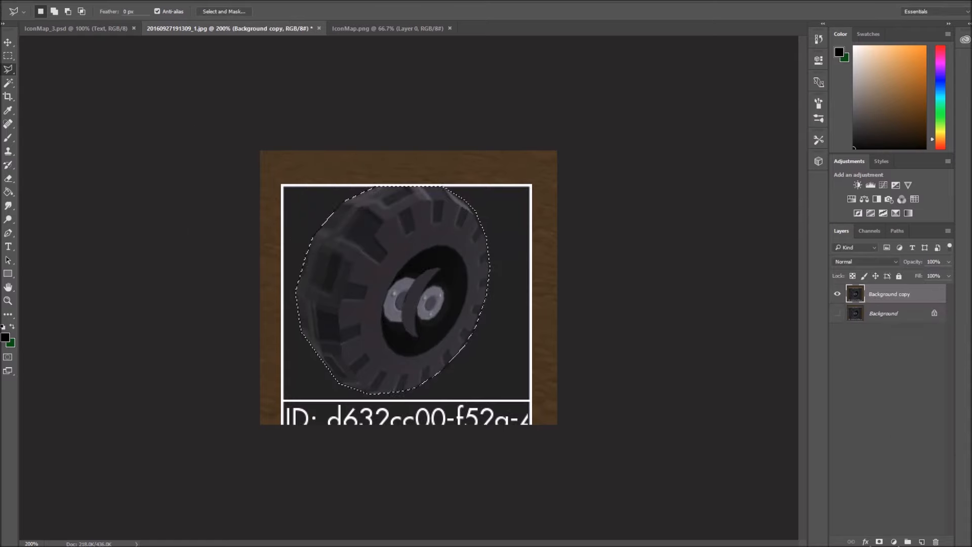
key("ctrl+shift+i")
key("Delete")
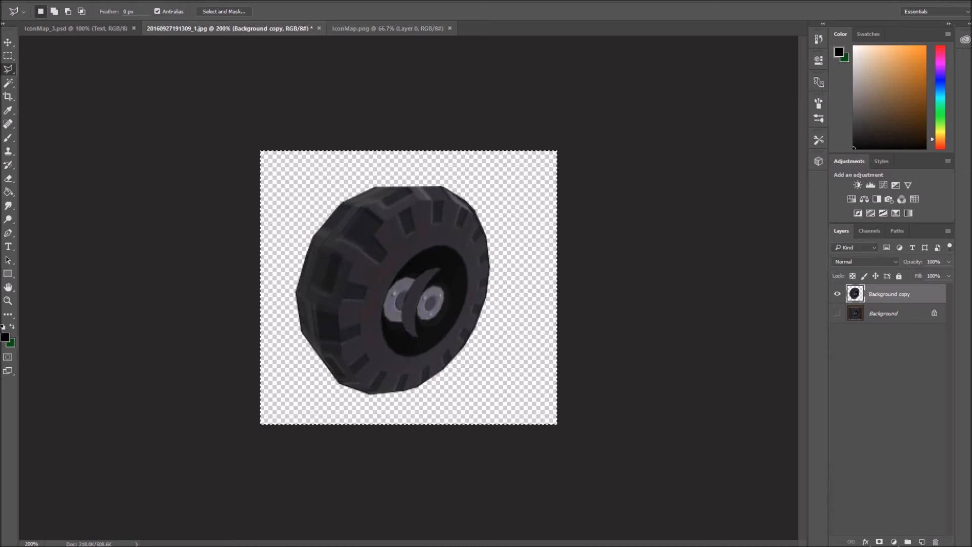
Paste the cut-out wheel into IconMap.png as a new layer and move it down to the last icon row
left_click(387, 29)
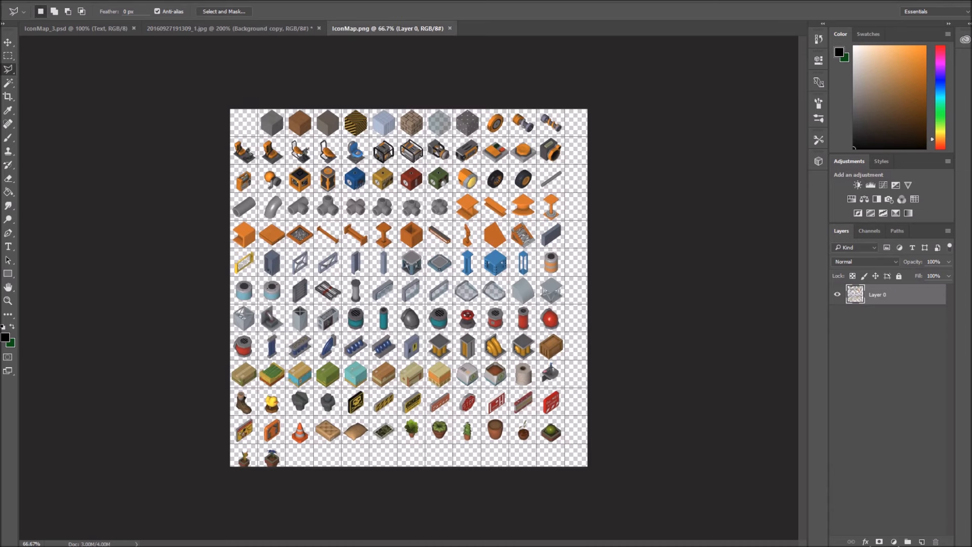
key("ctrl+v")
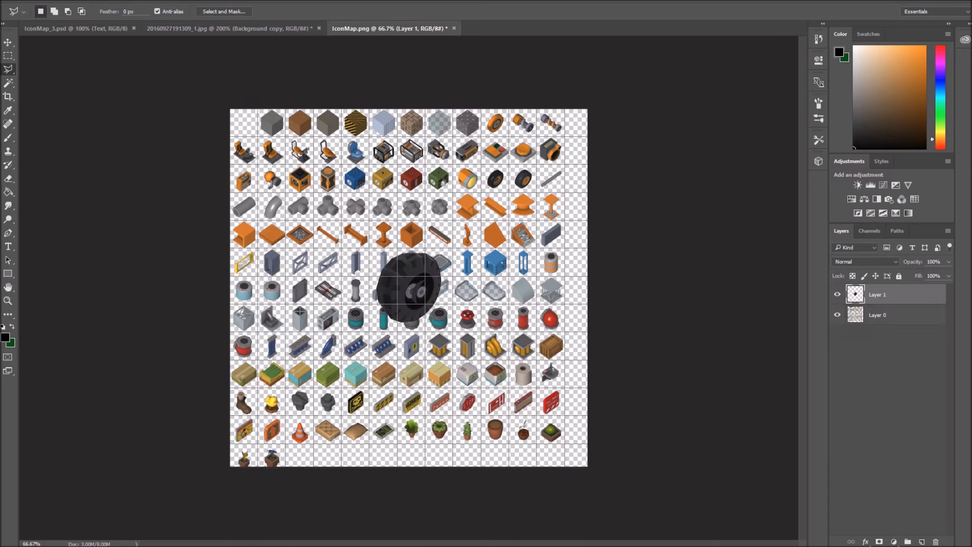
scroll(409, 288, "up", 1, "alt")
scroll(408, 287, "down", 3)
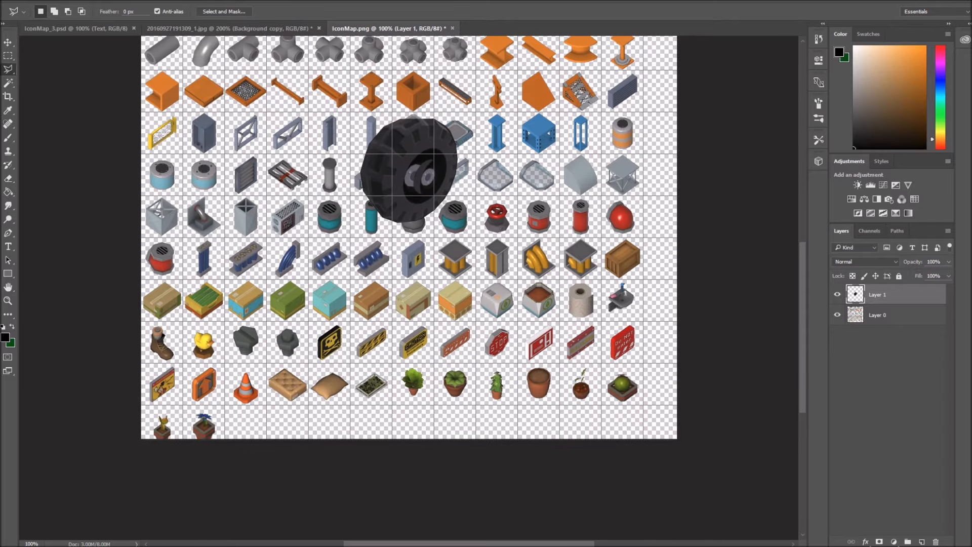
key("v")
left_click_drag(410, 172, 247, 417)
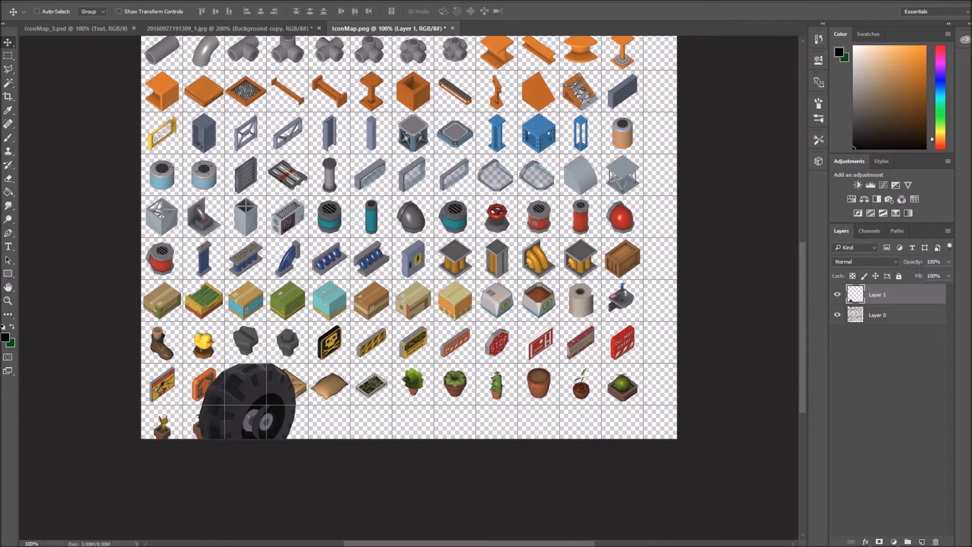
Scale the pasted wheel to about 30% and place it in the first free grid cell beside the blue potted flower
key("ctrl+plus")
key("ctrl+plus")
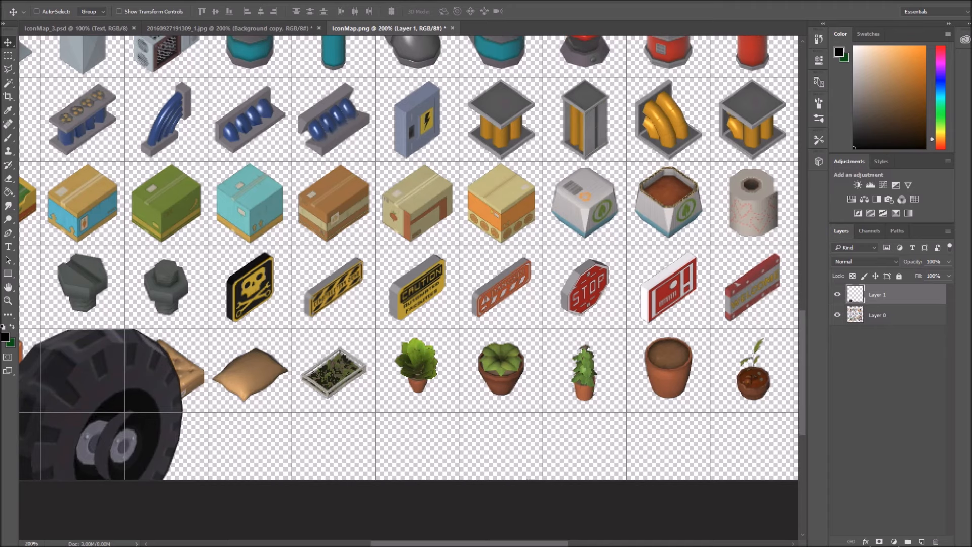
scroll(409, 288, "left", 4)
left_click_drag(419, 386, 465, 308)
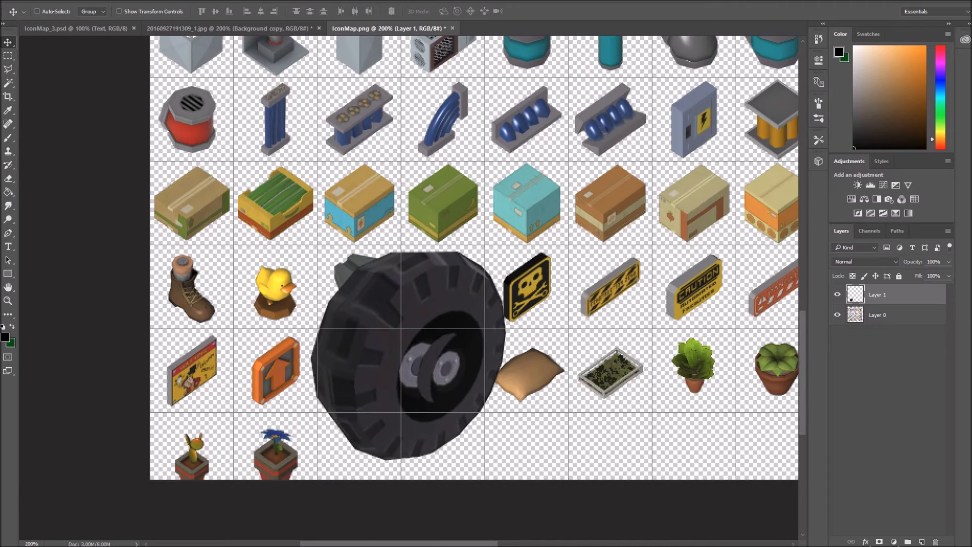
key("ctrl+t")
left_click_drag(505, 252, 369, 399)
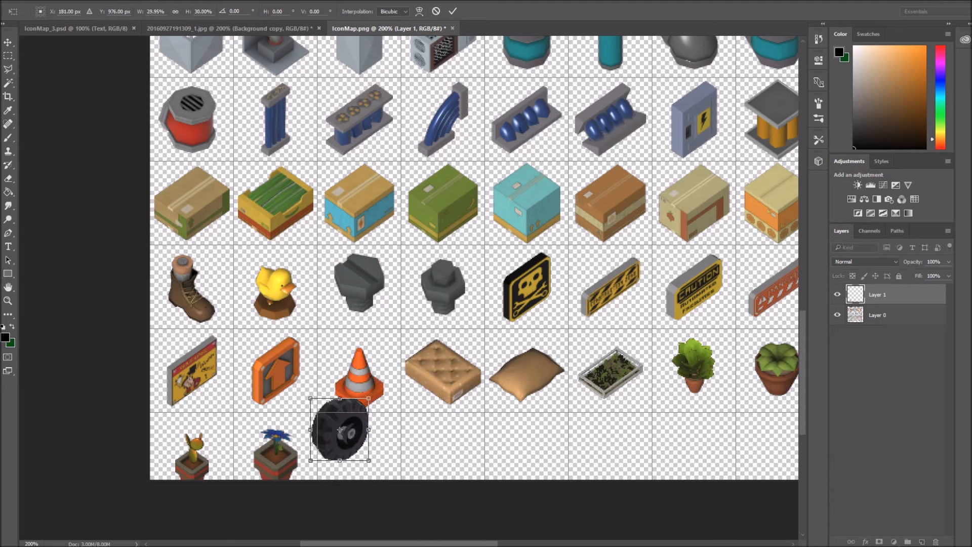
left_click_drag(340, 430, 356, 444)
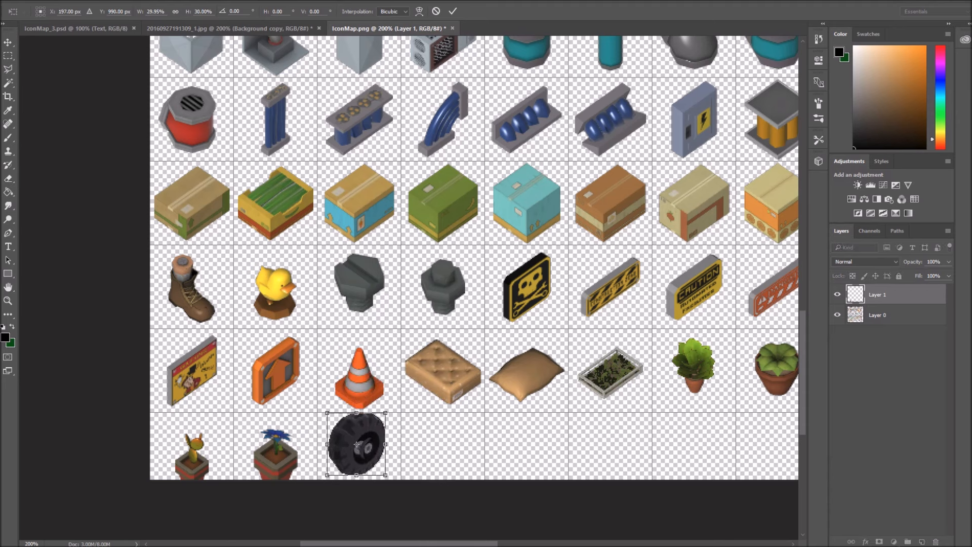
key("Return")
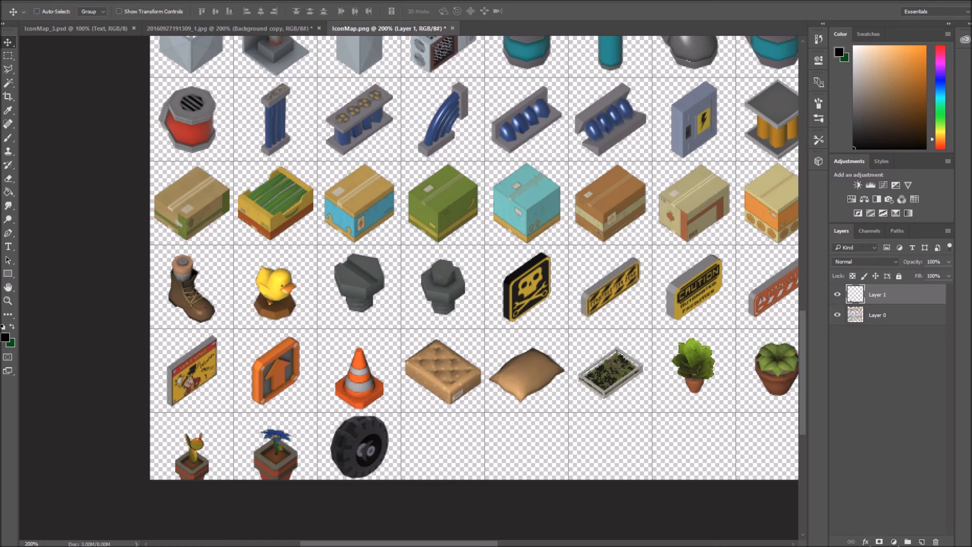
scroll(408, 289, "up", 3)
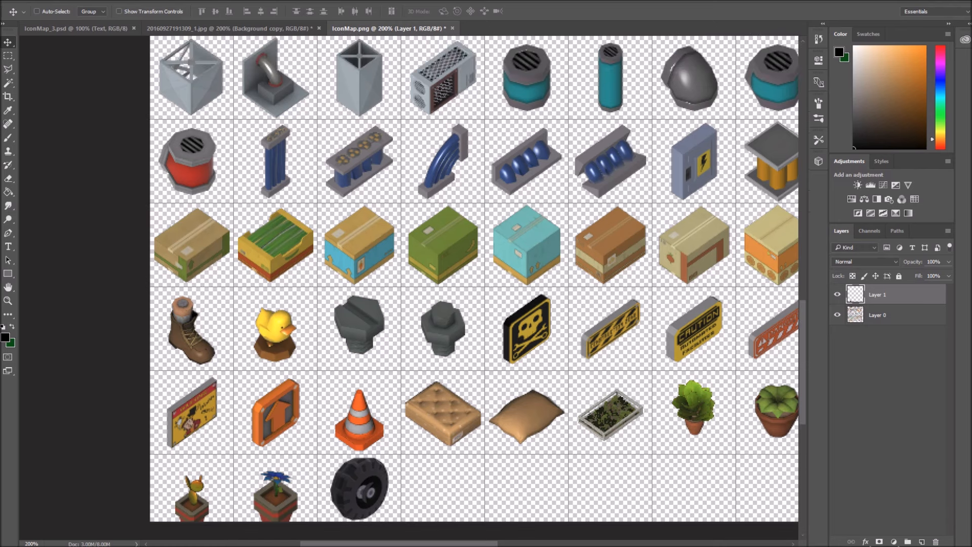
key("ctrl+minus")
scroll(408, 288, "up", 2)
scroll(540, 284, "up", 3)
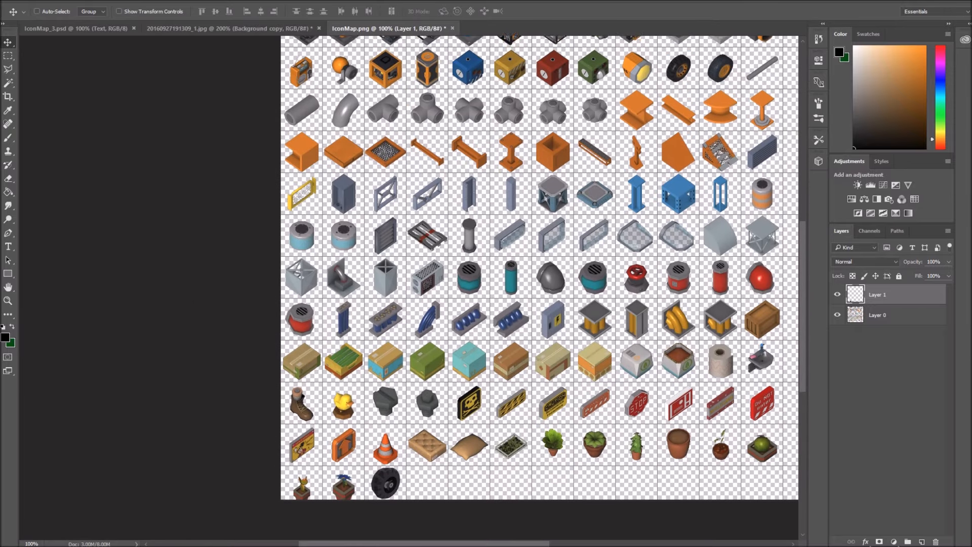
scroll(540, 283, "down", 2)
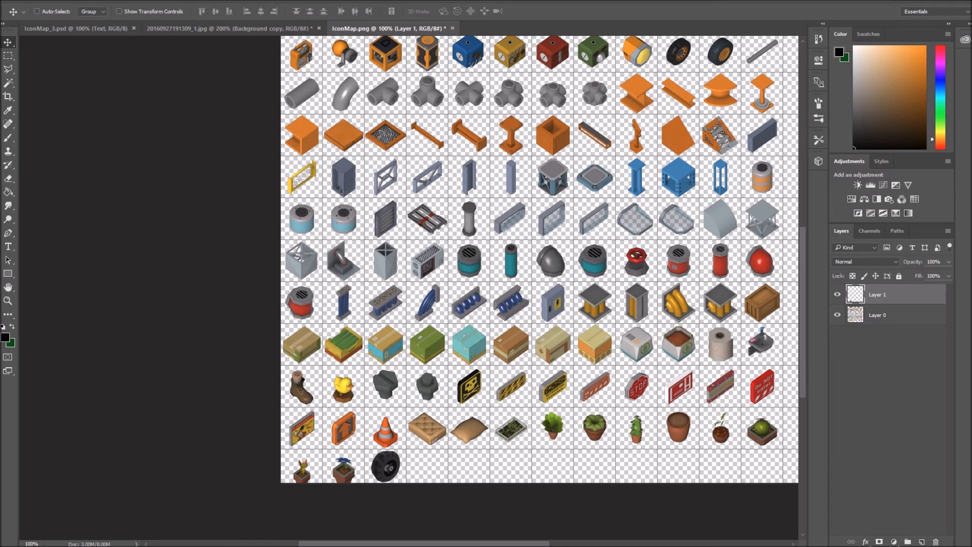
right_click(140, 110)
key("Escape")
Save the icon map as a PNG over the existing IconMap.png in Scrap Mechanic's Data\Gui folder
key("ctrl+shift+s")
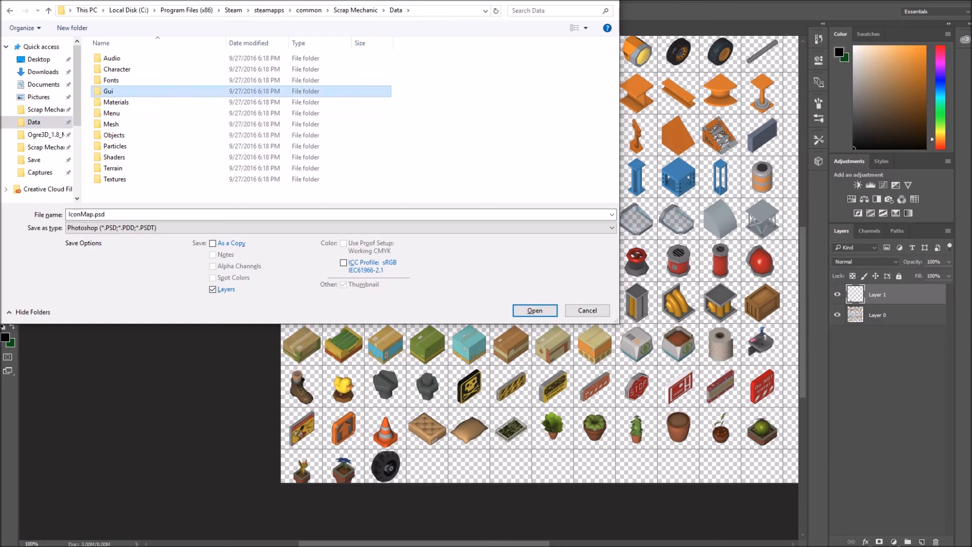
double_click(108, 91)
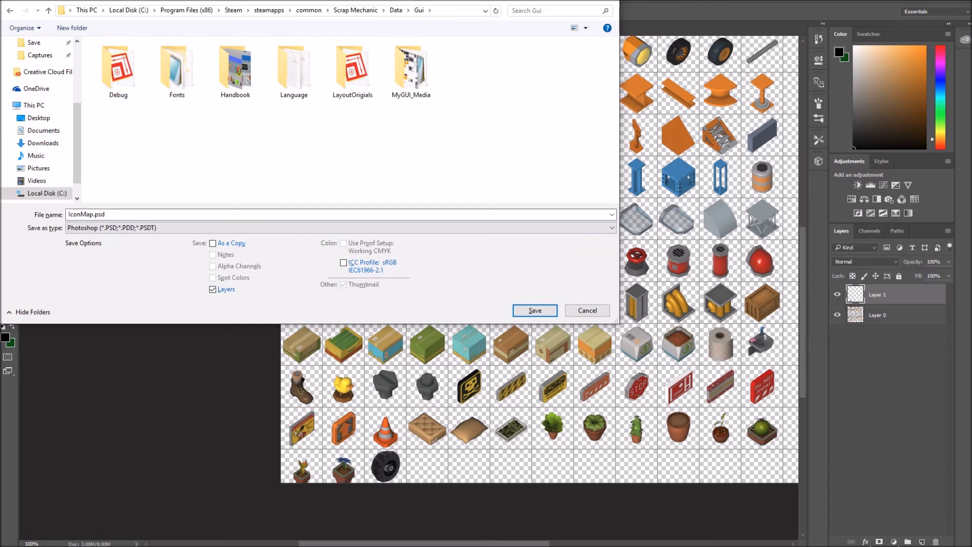
left_click(340, 228)
left_click(94, 380)
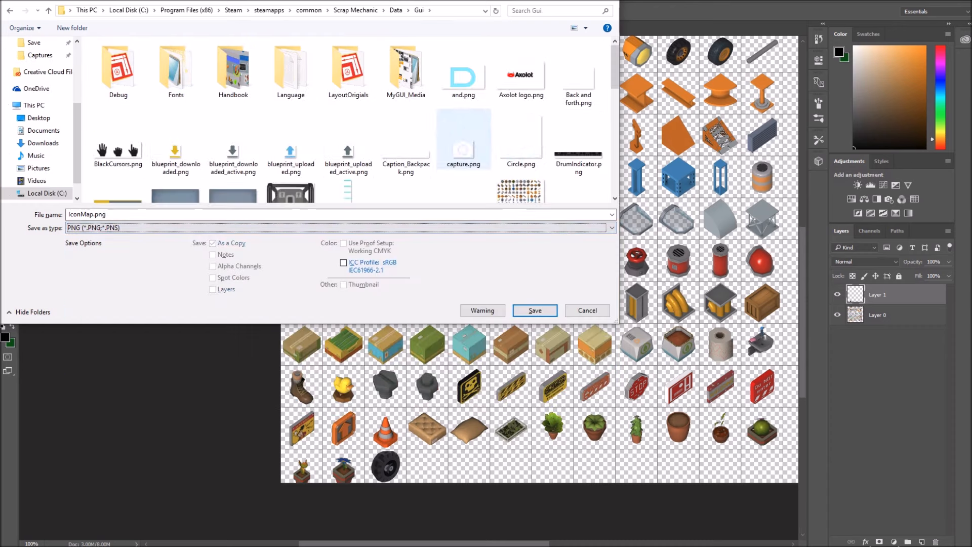
scroll(506, 160, "down", 15)
scroll(507, 160, "up", 3)
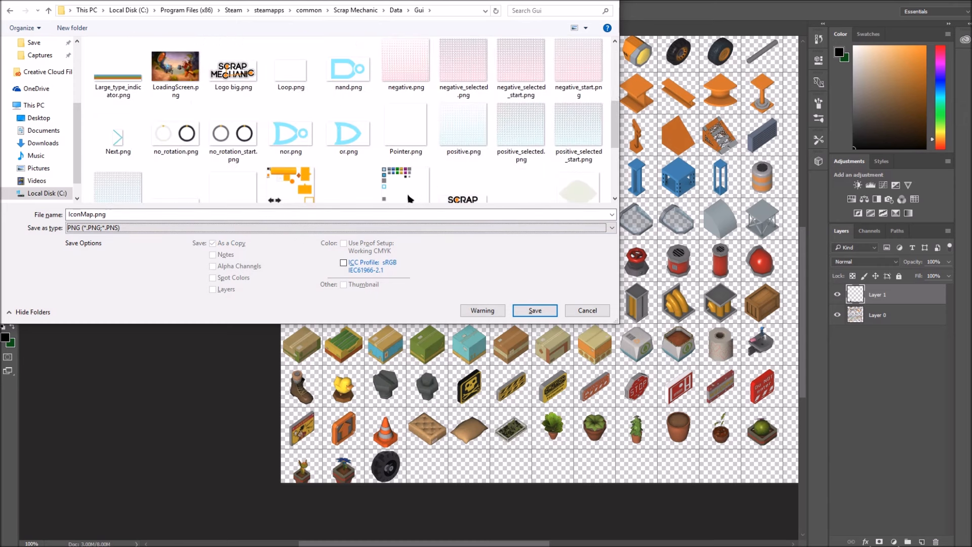
left_click(536, 311)
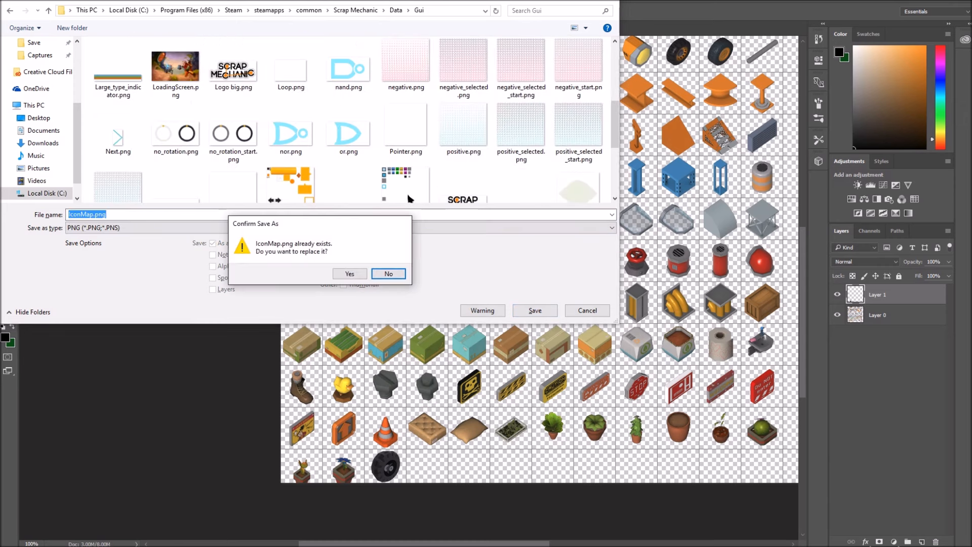
left_click(350, 274)
left_click(343, 161)
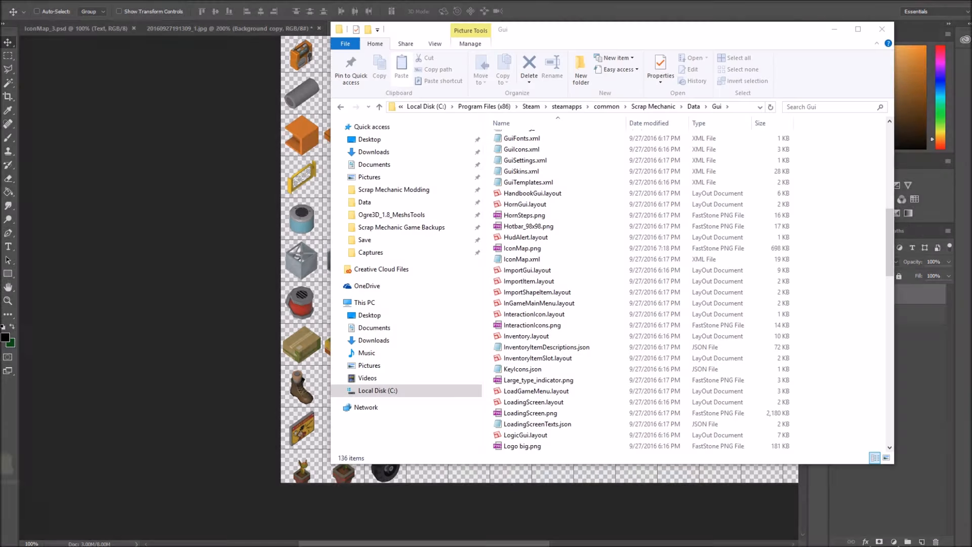
Open IconMap.xml from the Gui folder and paste a copy of its last Index entry directly below the original
key("alt+Tab")
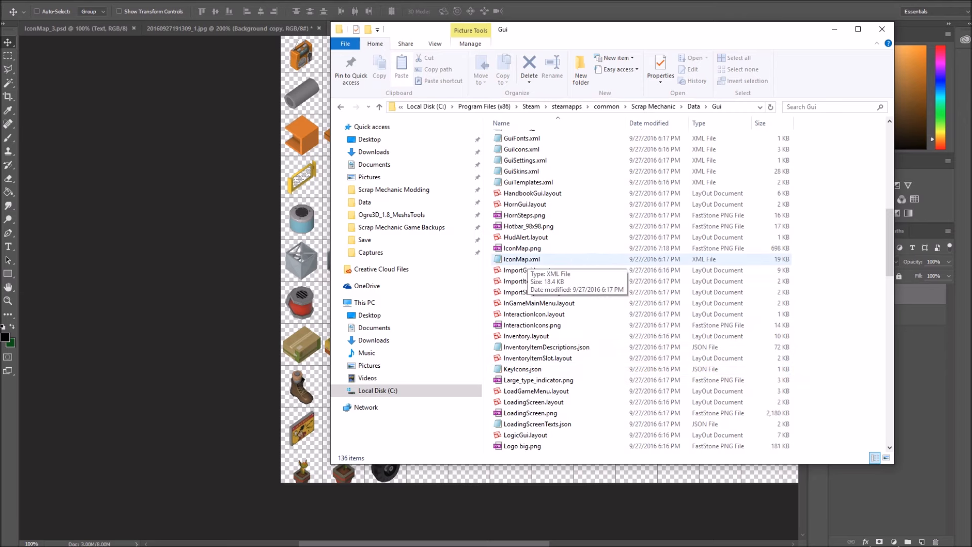
double_click(521, 259)
left_click_drag(469, 12, 340, 8)
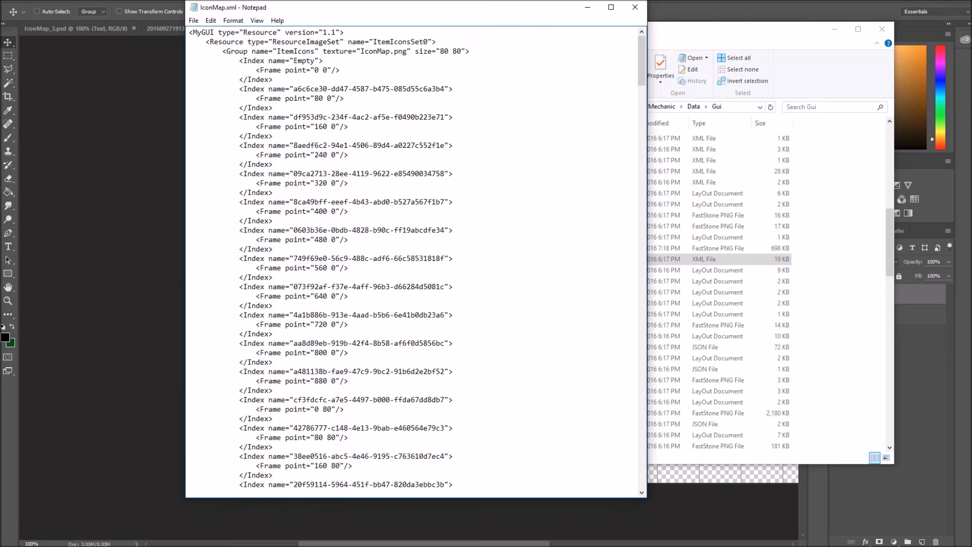
left_click_drag(642, 70, 642, 476)
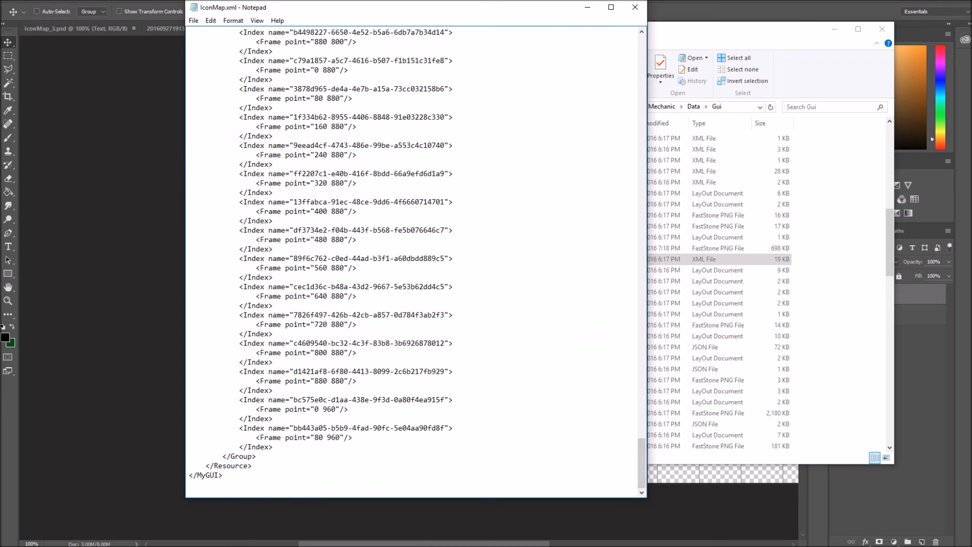
left_click_drag(273, 447, 190, 428)
key("ctrl+c")
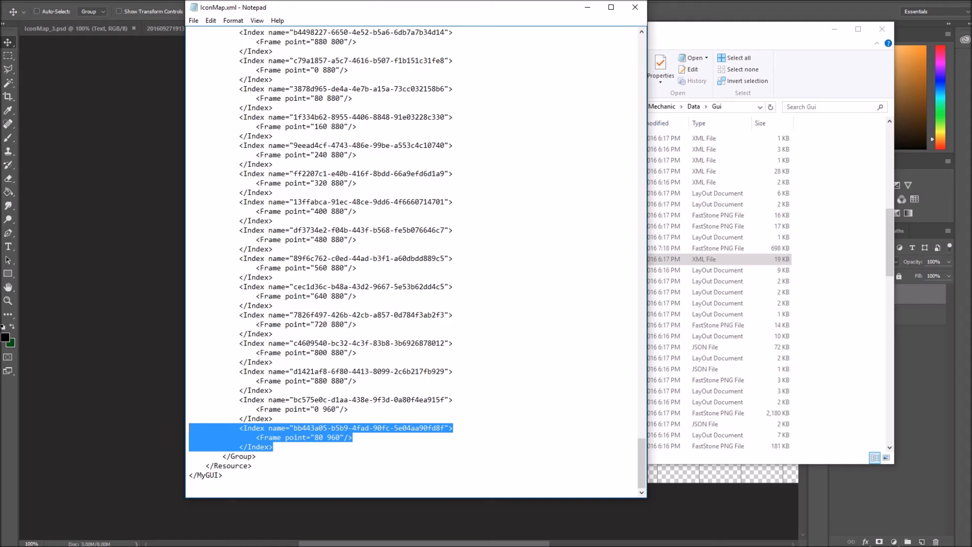
left_click(274, 447)
key("Return")
key("ctrl+v")
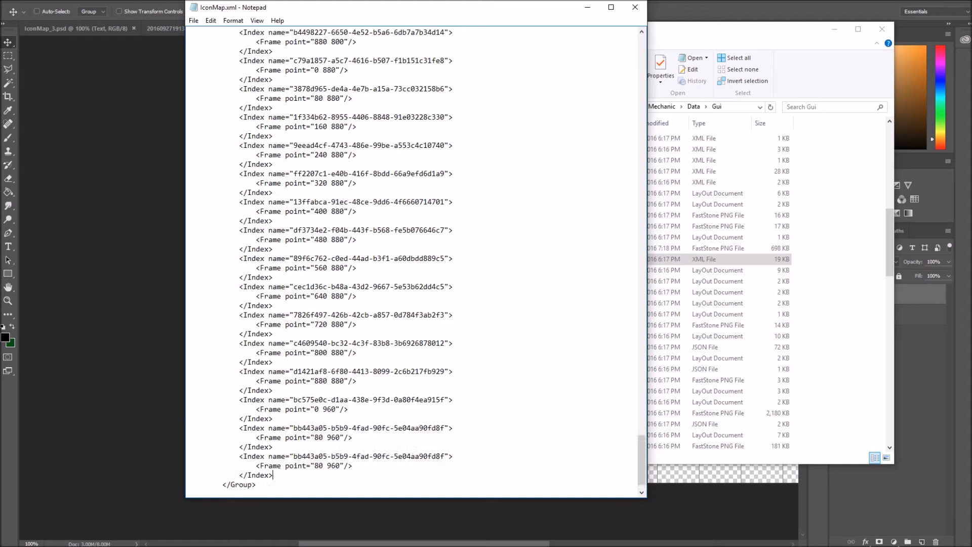
Clear the Index name of the duplicated entry, set its Frame point to "160 960" and save IconMap.xml
left_click_drag(445, 456, 294, 456)
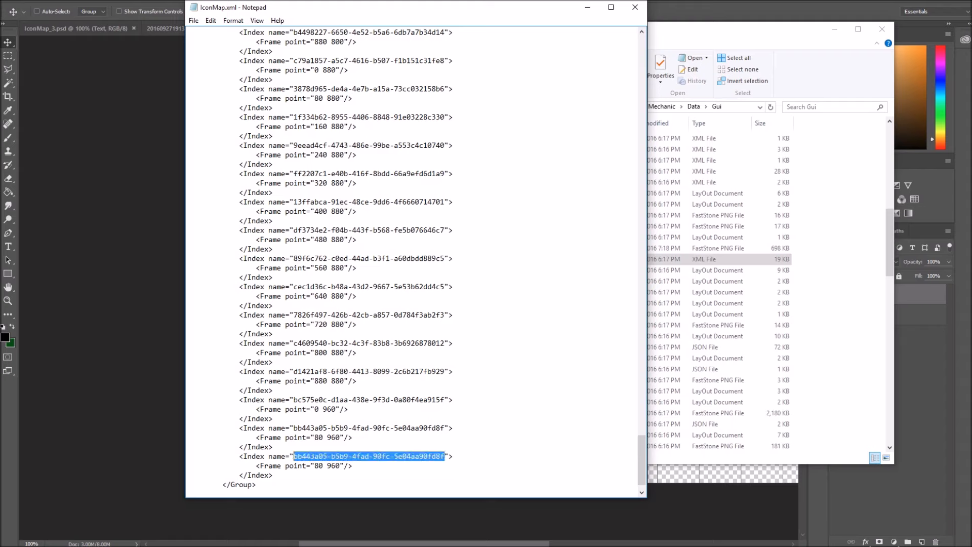
key("BackSpace")
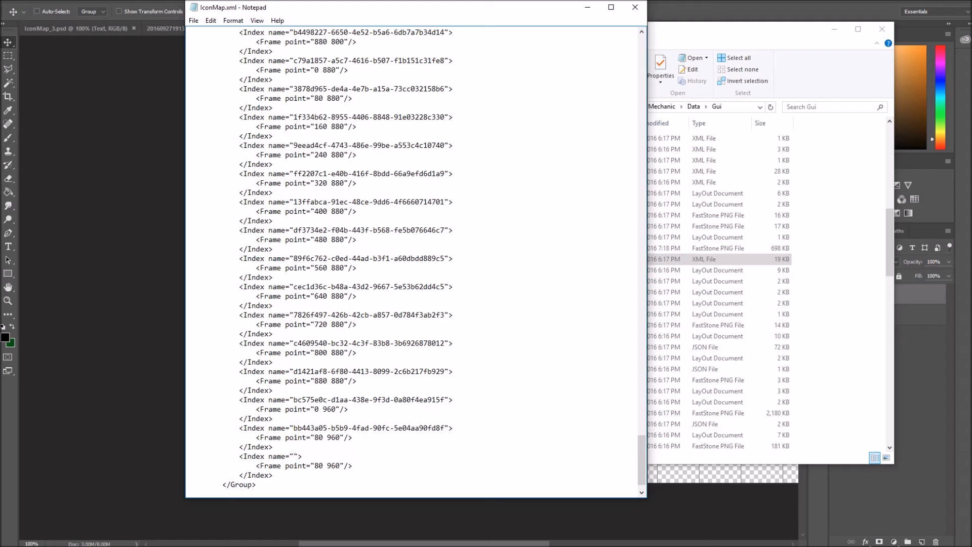
left_click_drag(314, 466, 345, 465)
key("alt+Tab")
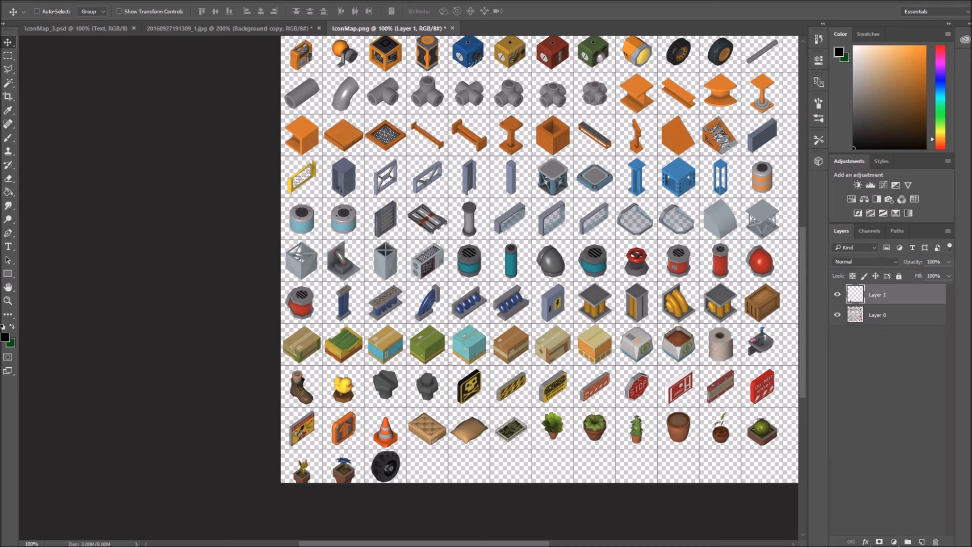
key("alt+Tab")
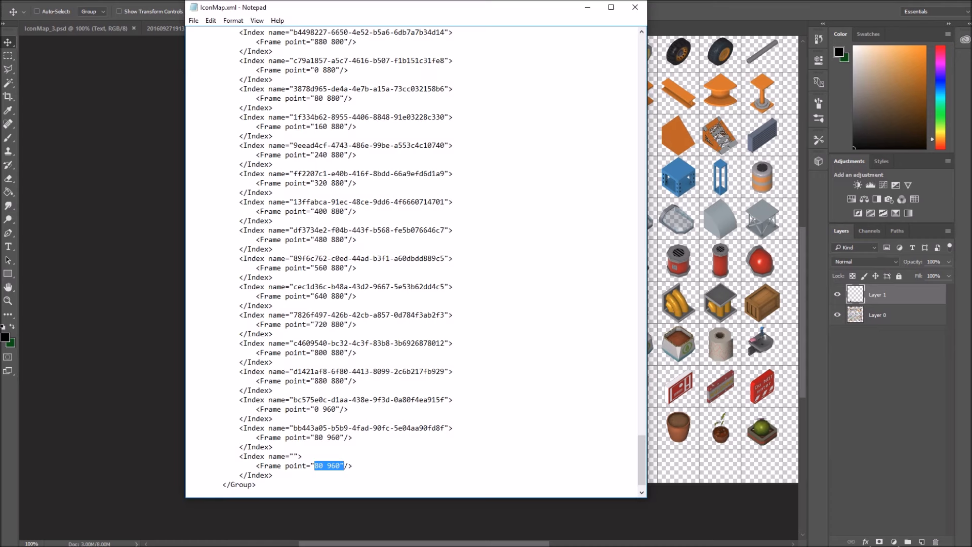
key("Left")
key("shift+Right")
key("shift+Right")
type("160")
left_click(193, 20)
left_click(205, 55)
Copy the wheel's uuid from samplemod.json into the new entry's empty Index name and save IconMap.xml
key("alt+Tab")
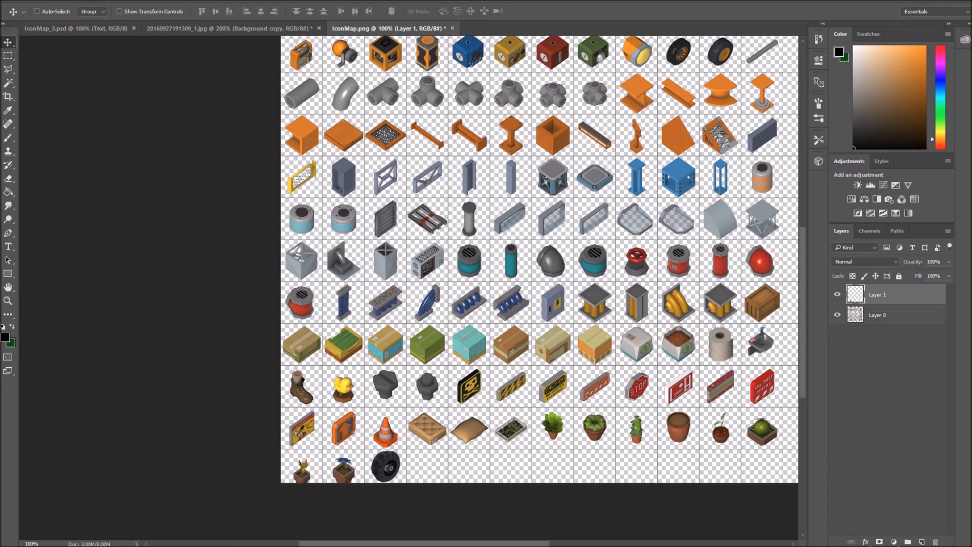
key("alt+Tab")
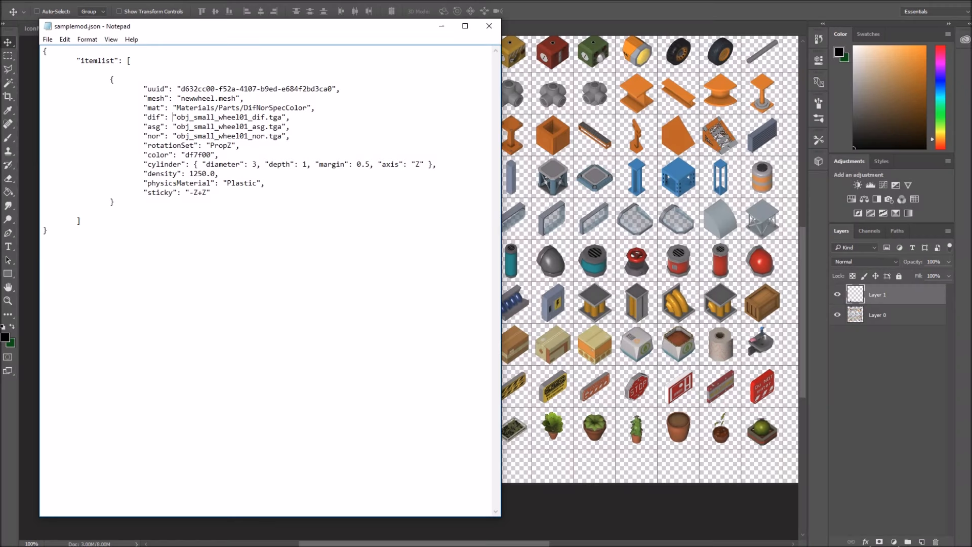
left_click_drag(332, 88, 181, 89)
right_click(198, 87)
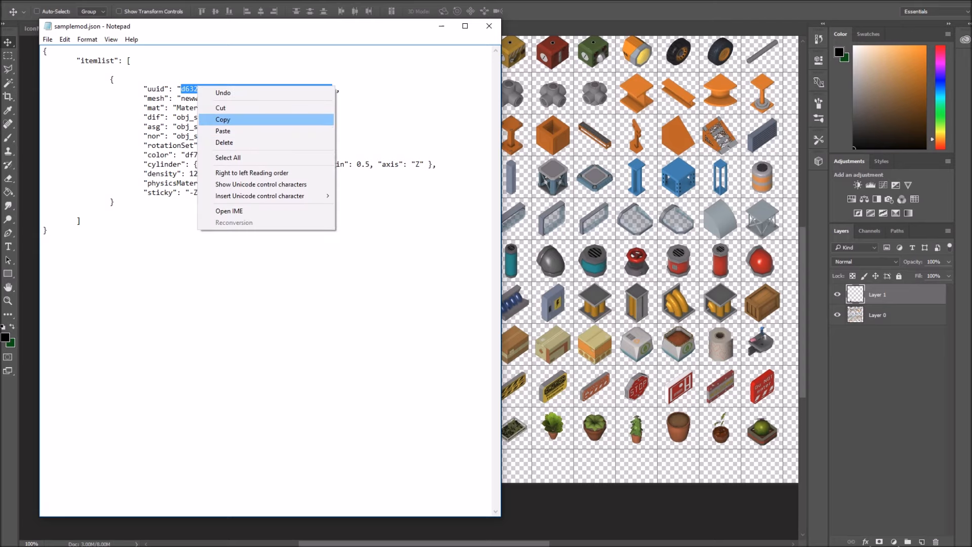
left_click(223, 120)
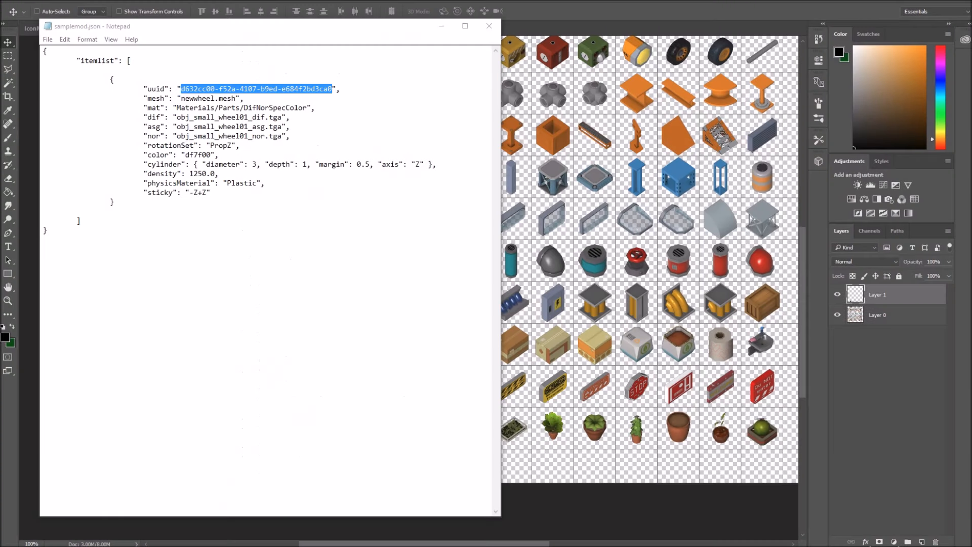
right_click(259, 88)
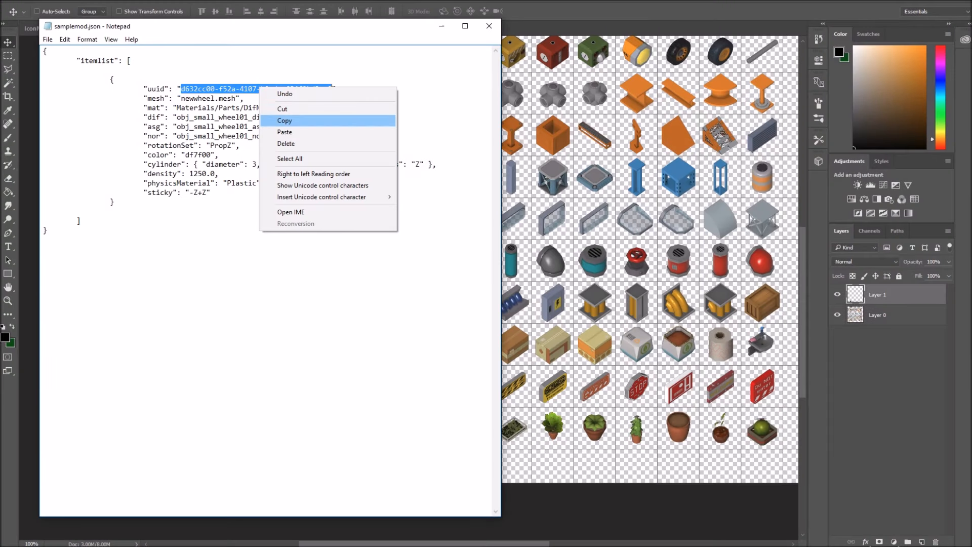
left_click(276, 119)
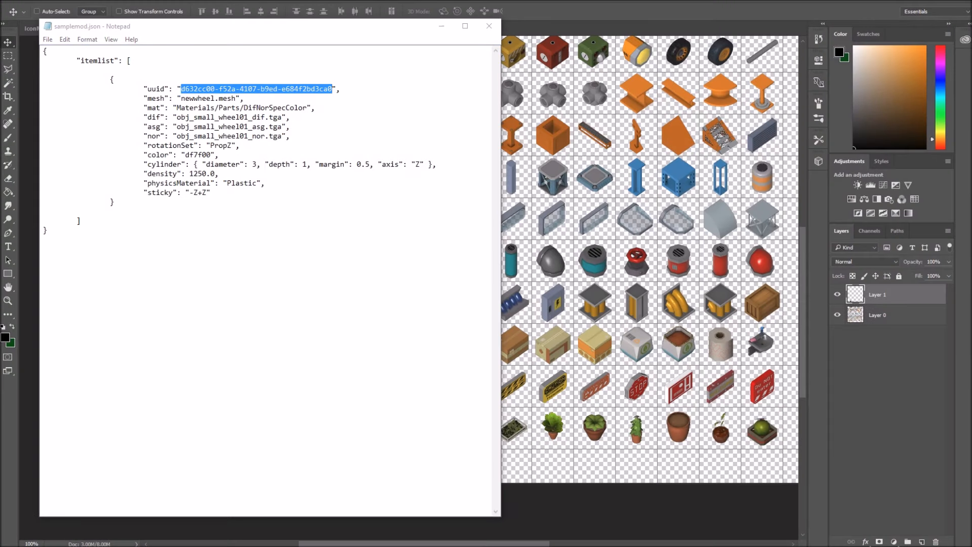
key("alt+Tab")
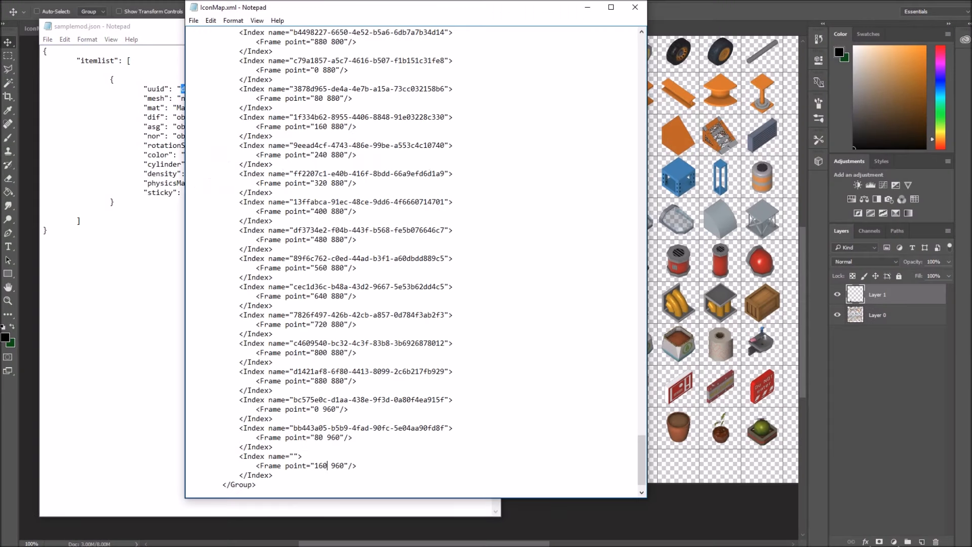
key("ctrl+v")
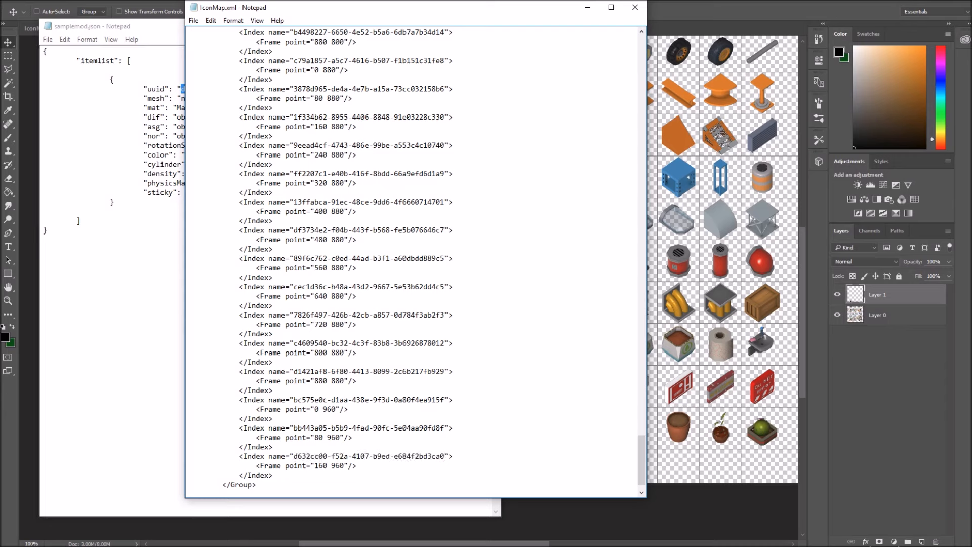
left_click_drag(319, 466, 359, 466)
left_click(359, 466)
left_click(194, 21)
left_click(218, 55)
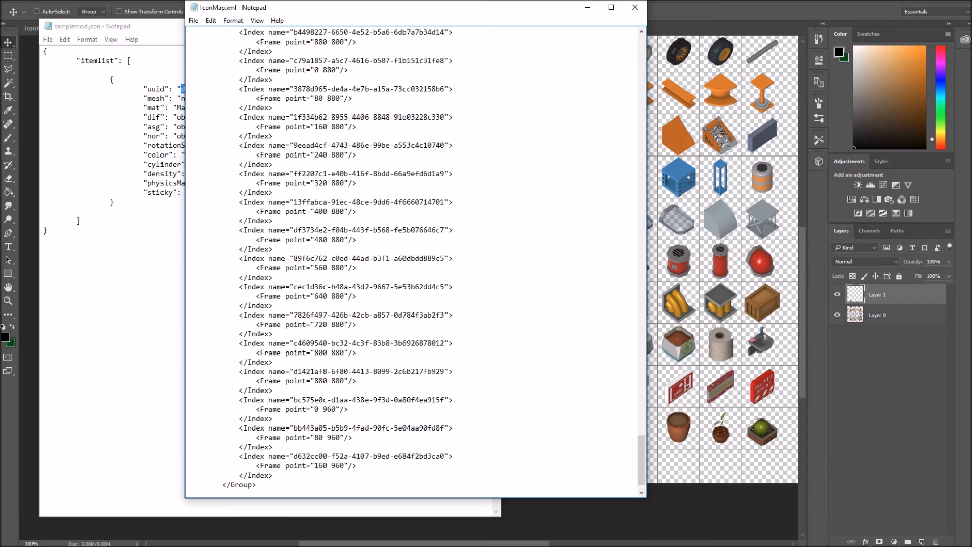
Switch to Photoshop and look over the icon grid of IconMap.png from the first row to the new wheel icon
key("alt+Tab")
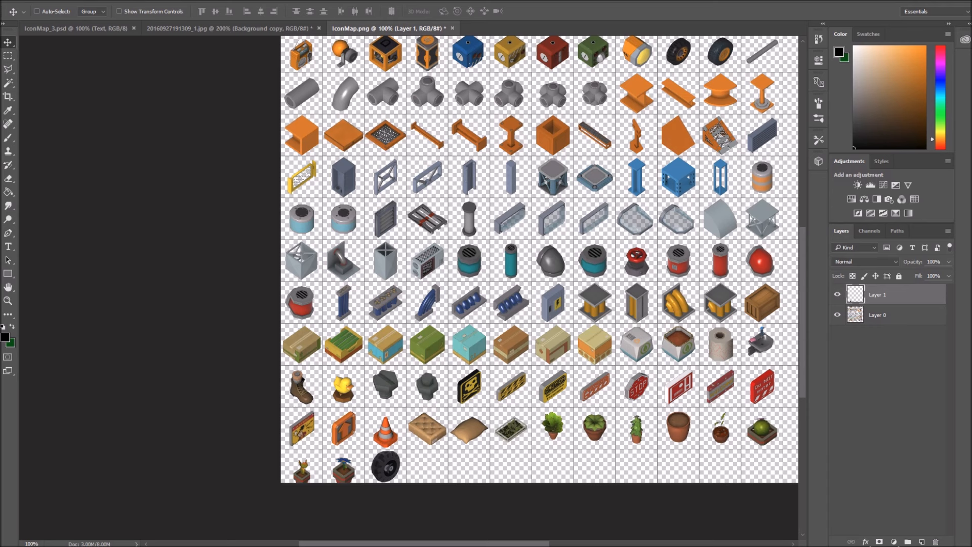
scroll(540, 287, "up", 3)
scroll(540, 288, "down", 1)
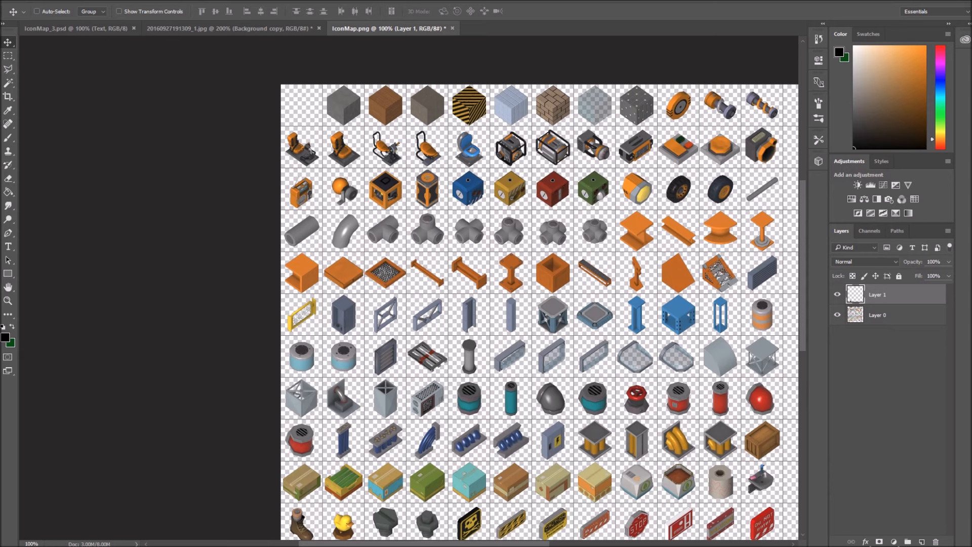
scroll(540, 288, "down", 4)
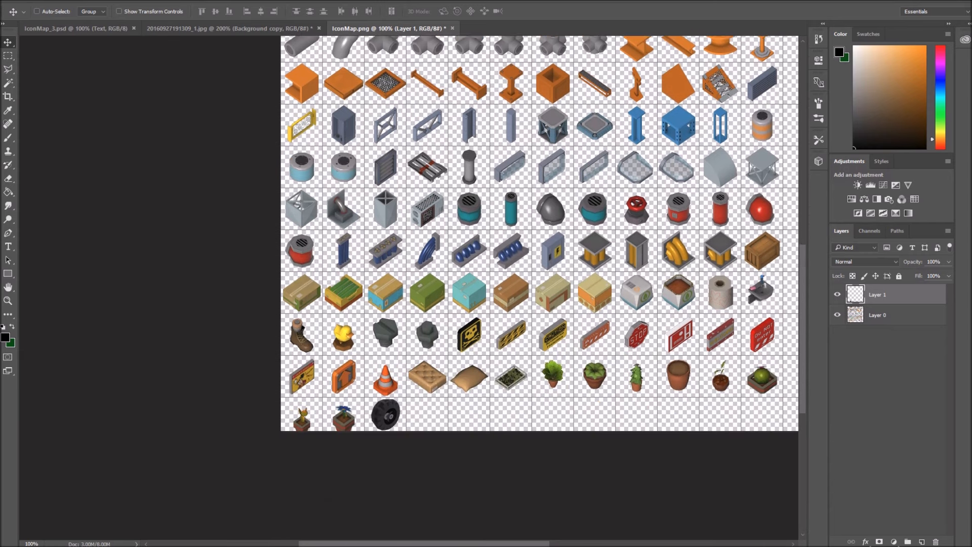
scroll(540, 288, "down", 1)
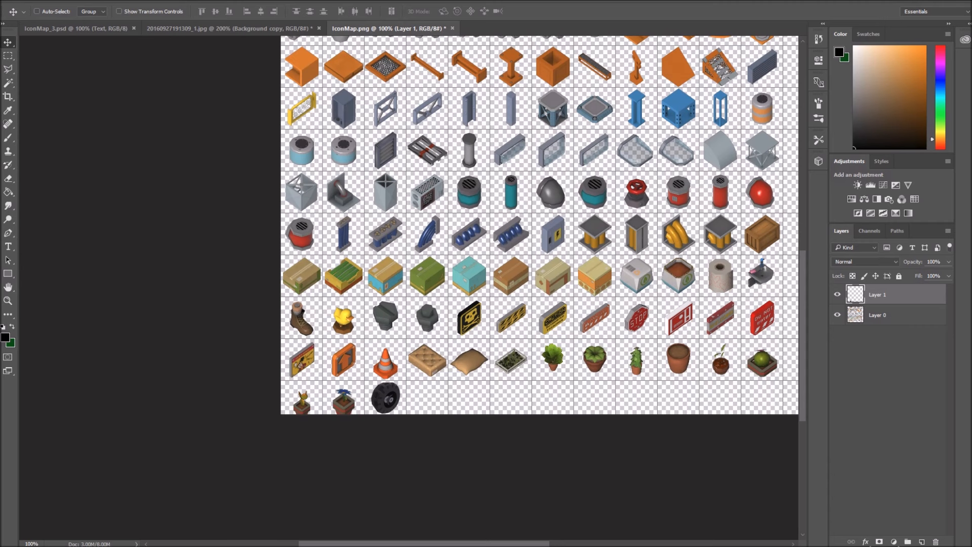
scroll(540, 288, "up", 2)
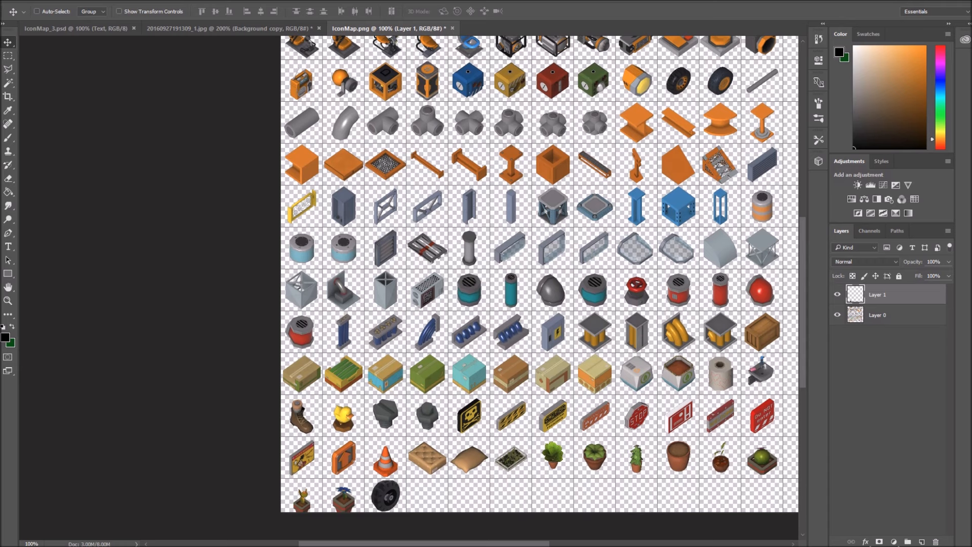
Switch to File Explorer and open InventoryItemDescriptions.json from Scrap Mechanic's Data\Gui folder
key("alt+Tab")
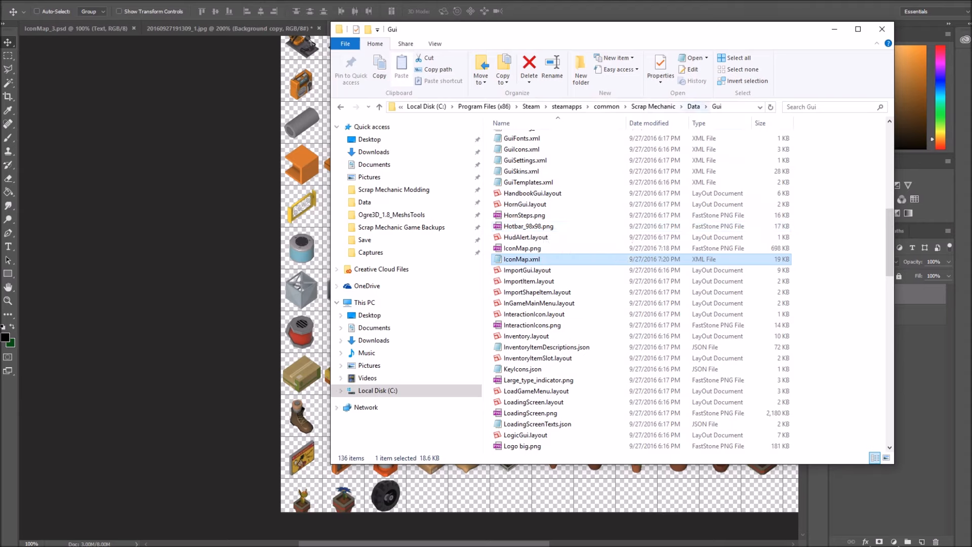
left_click(666, 107)
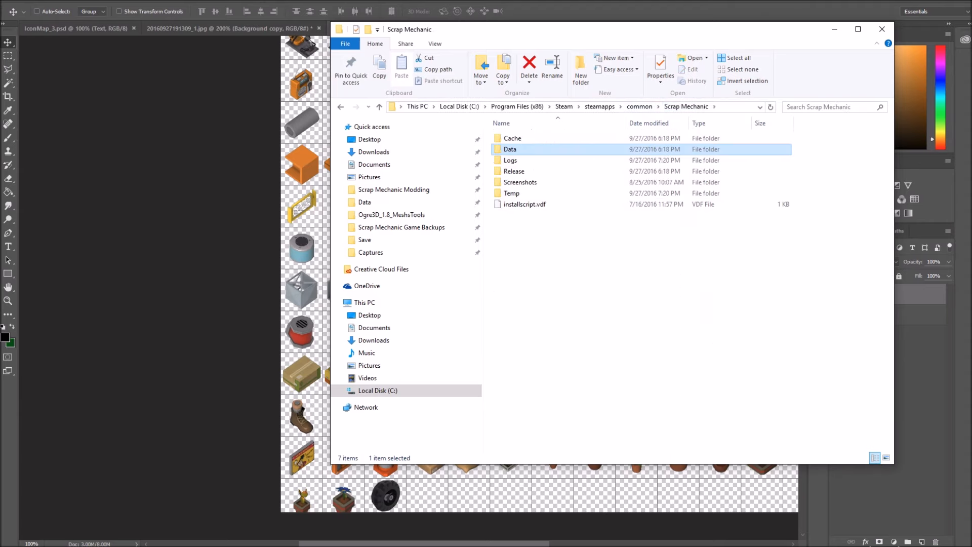
double_click(510, 149)
double_click(513, 171)
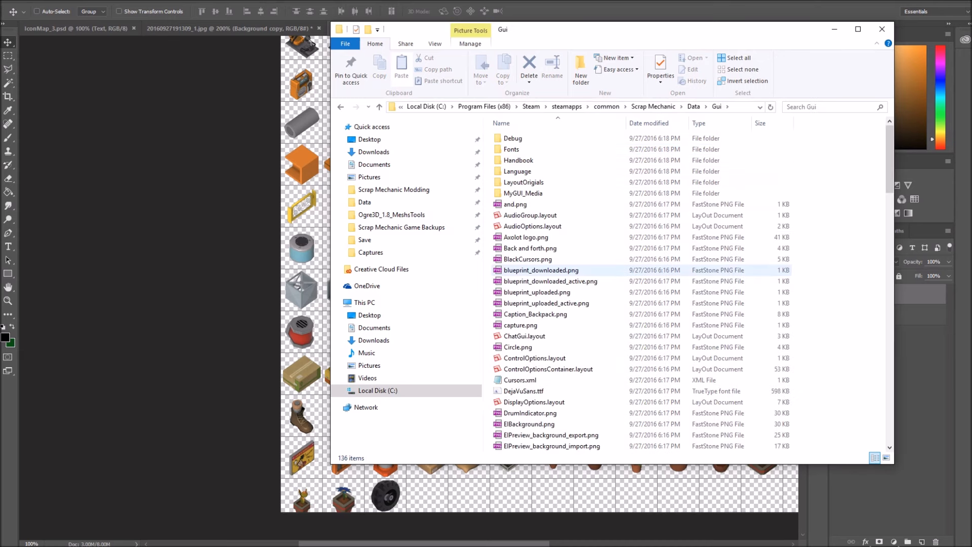
scroll(557, 309, "down", 9)
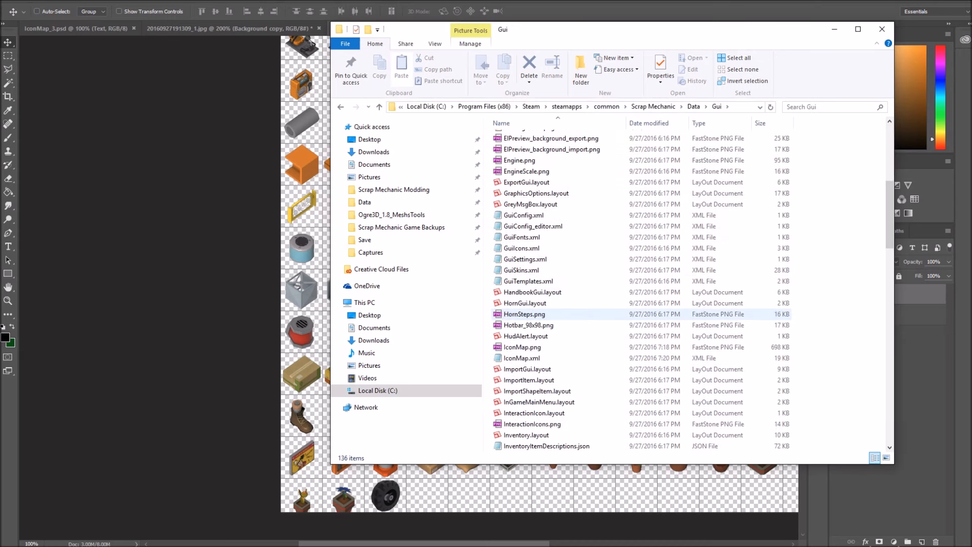
scroll(557, 314, "down", 2)
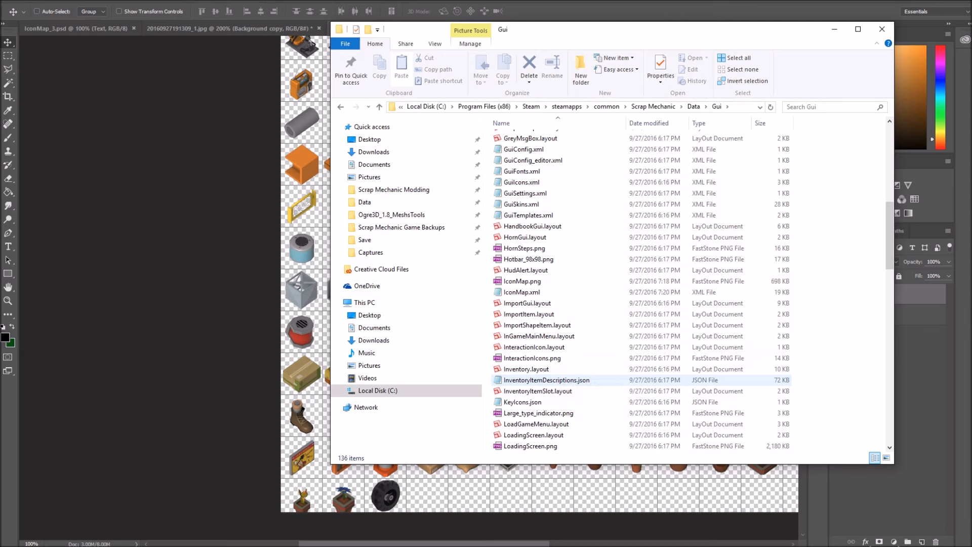
double_click(547, 380)
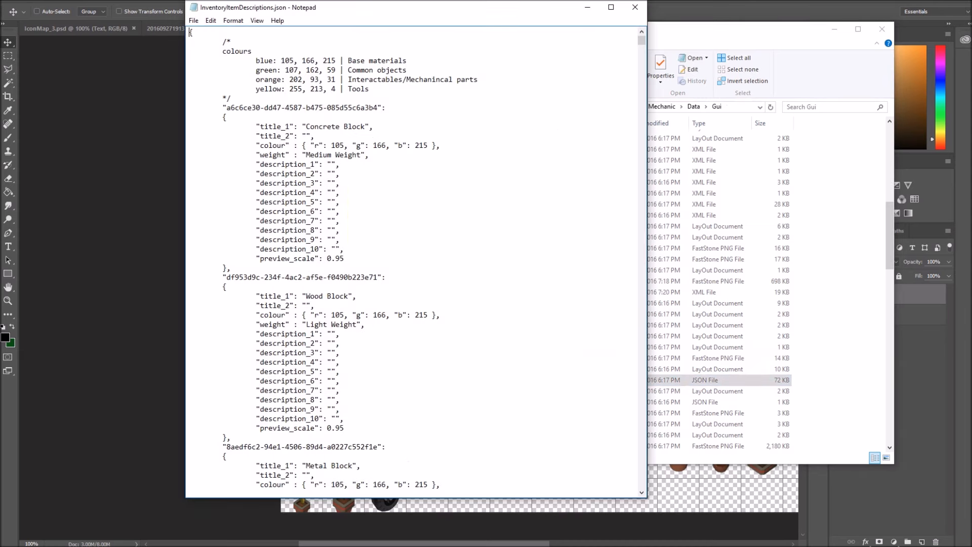
Examine the structure of the final Handbook entry in InventoryItemDescriptions.json, including its uuid line, braces and preceding comma
scroll(415, 261, "down", 9)
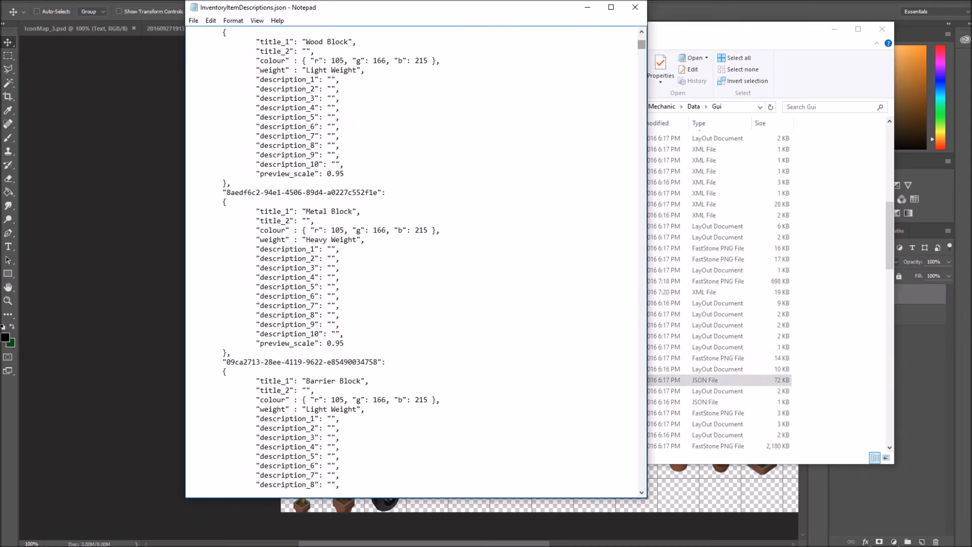
scroll(415, 261, "down", 20)
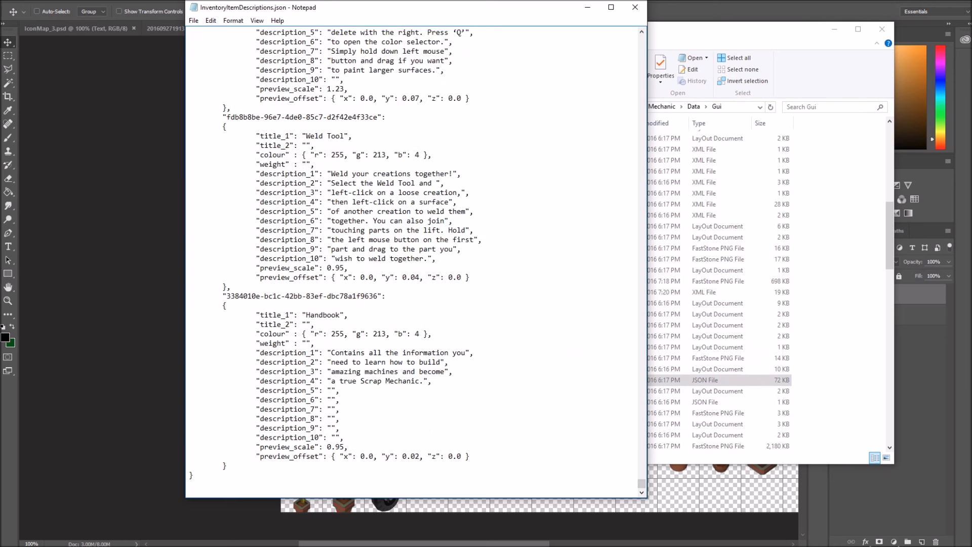
left_click_drag(227, 466, 190, 306)
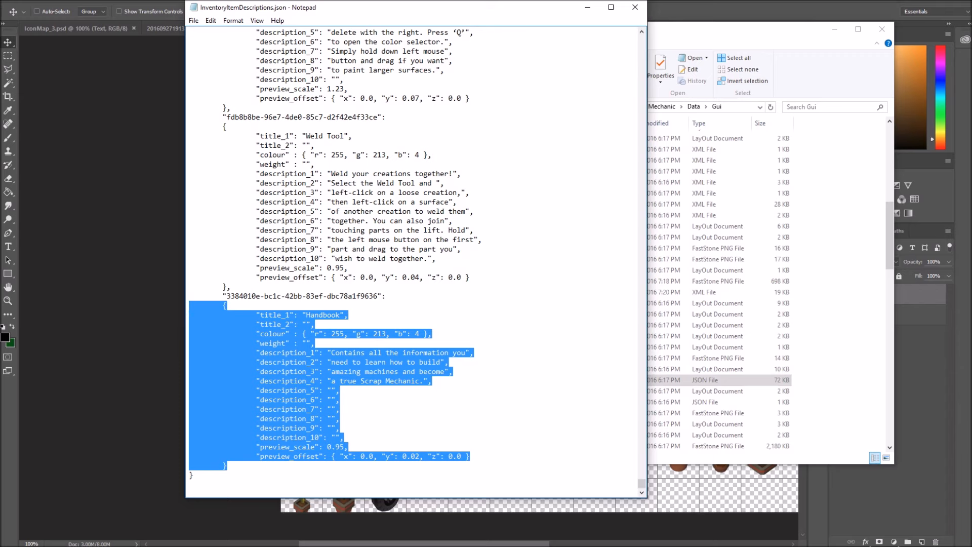
left_click(277, 278)
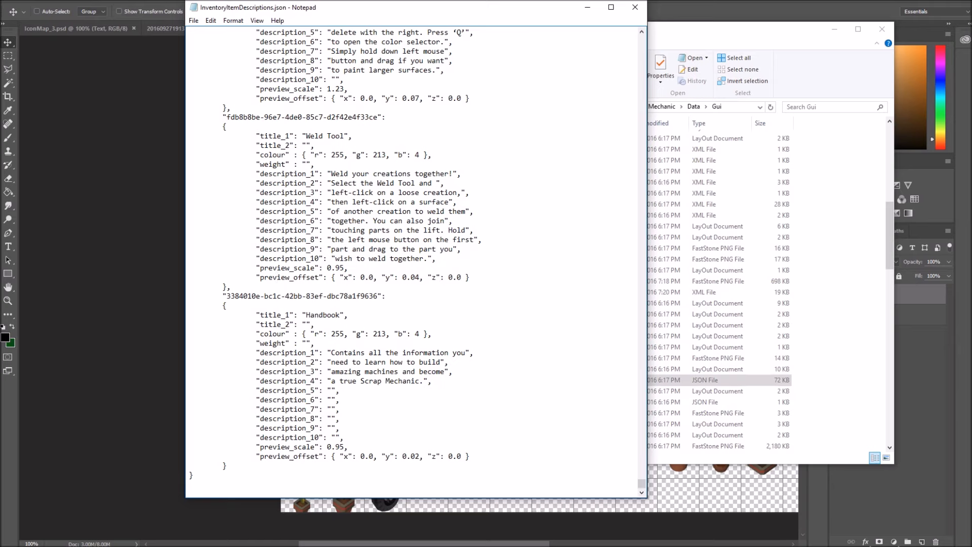
left_click_drag(387, 296, 190, 297)
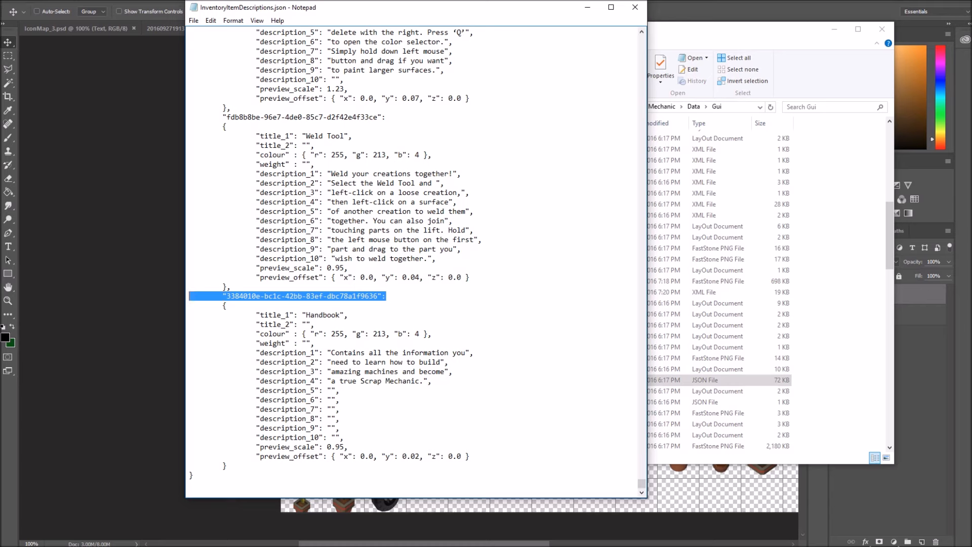
left_click(311, 353)
left_click_drag(229, 287, 391, 296)
right_click(284, 394)
left_click(289, 315)
left_click(290, 363)
left_click_drag(231, 287, 245, 457)
left_click(228, 306)
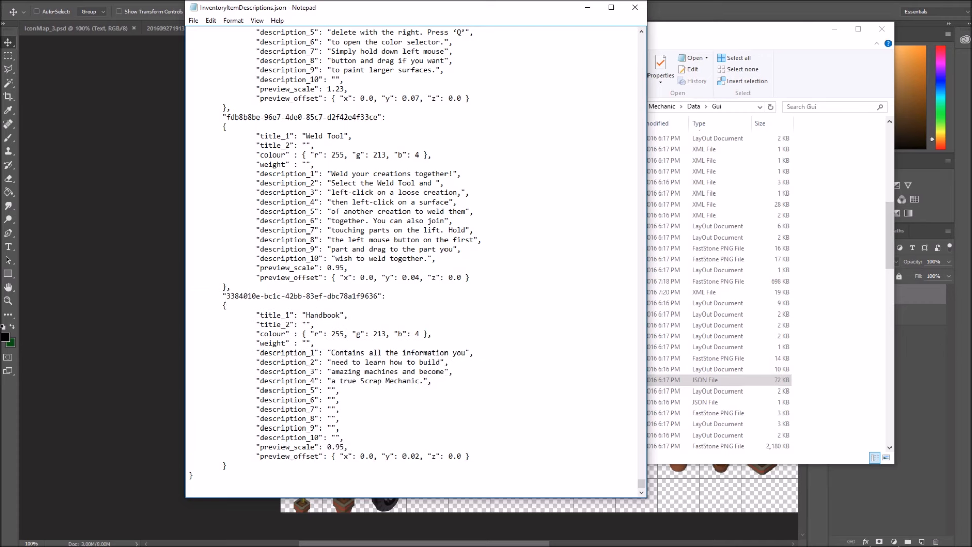
left_click(231, 287)
Copy the Handbook entry with its preceding comma and paste it after that entry's closing brace, keeping the file's final brace
left_click_drag(223, 287, 231, 467)
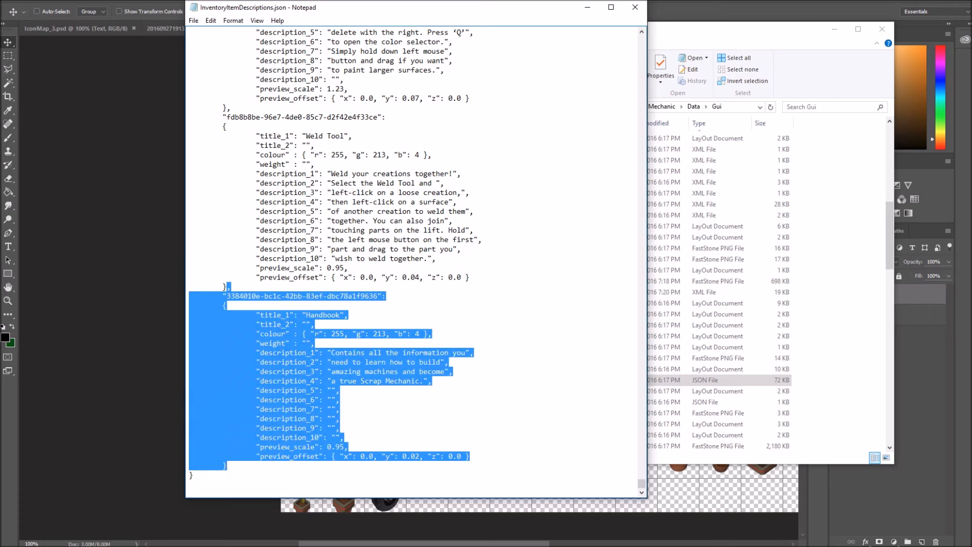
right_click(254, 401)
left_click(279, 435)
left_click(231, 466)
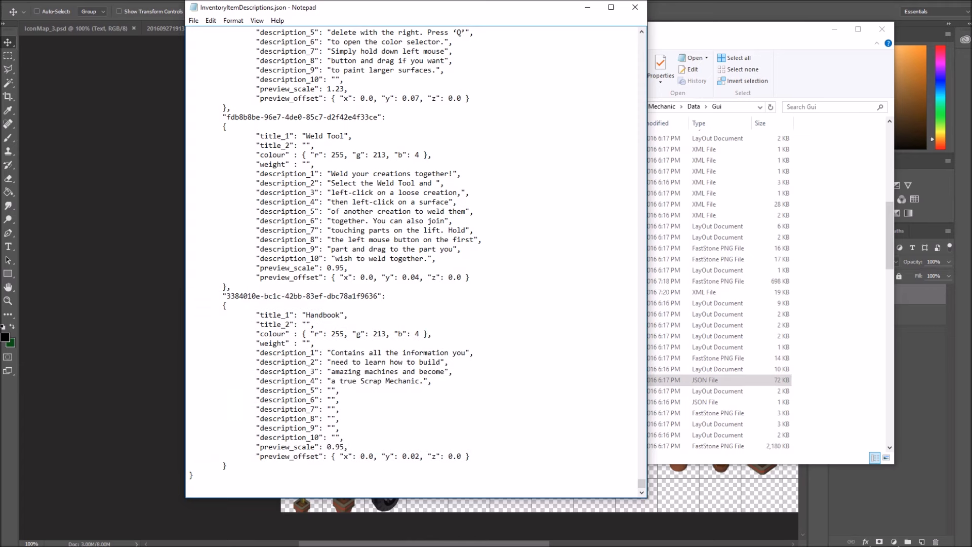
key("ctrl+v")
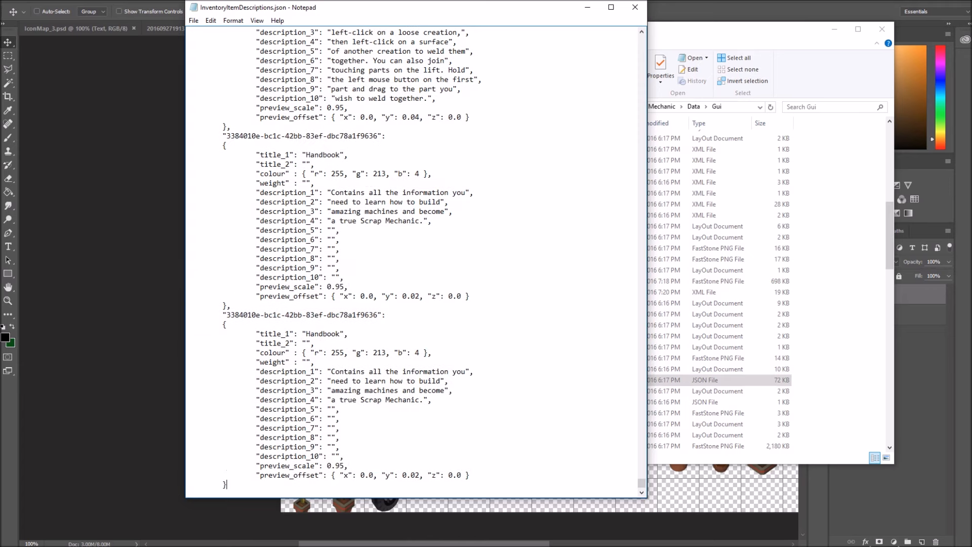
scroll(253, 467, "down", 1)
left_click_drag(194, 475, 188, 475)
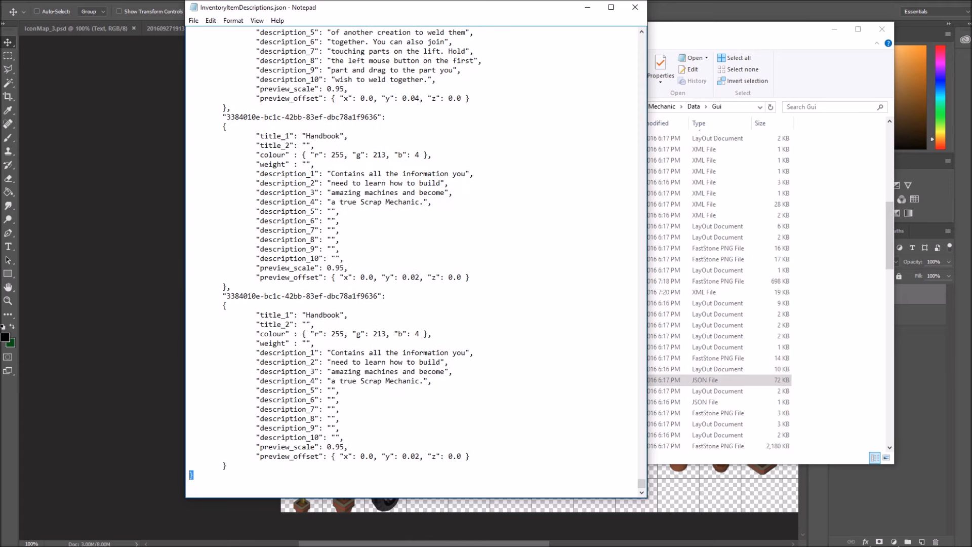
left_click(193, 475)
key("shift+Left")
Clear the title_1 text and the description_1 to description_4 texts in the duplicated Handbook entry
left_click(223, 315)
double_click(337, 315)
key("BackSpace")
left_click_drag(466, 353, 331, 353)
key("BackSpace")
left_click_drag(445, 362, 331, 362)
key("BackSpace")
left_click_drag(444, 371, 331, 372)
key("BackSpace")
left_click_drag(427, 381, 331, 380)
key("BackSpace")
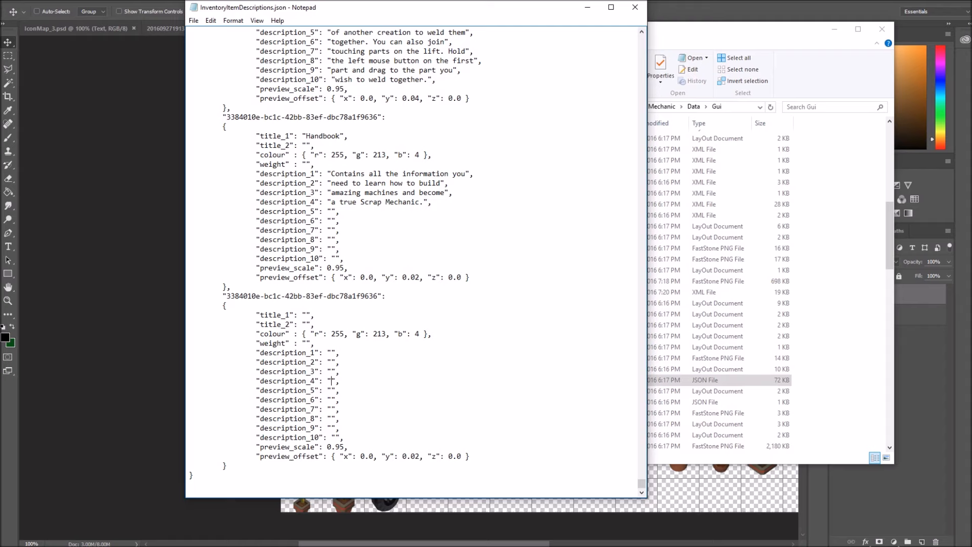
Delete the uuid between the quotes at the head of the duplicated entry
left_click_drag(378, 296, 232, 296)
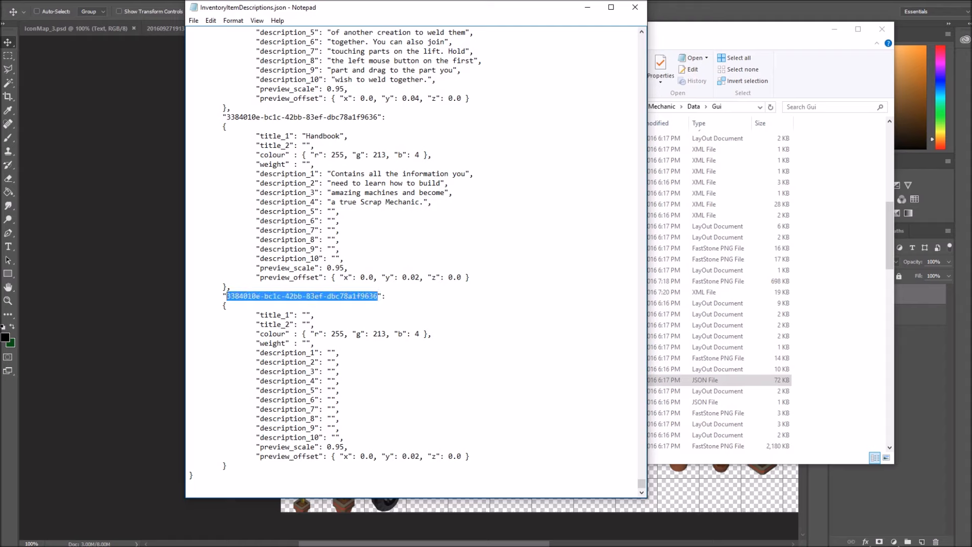
key("BackSpace")
left_click_drag(228, 466, 190, 286)
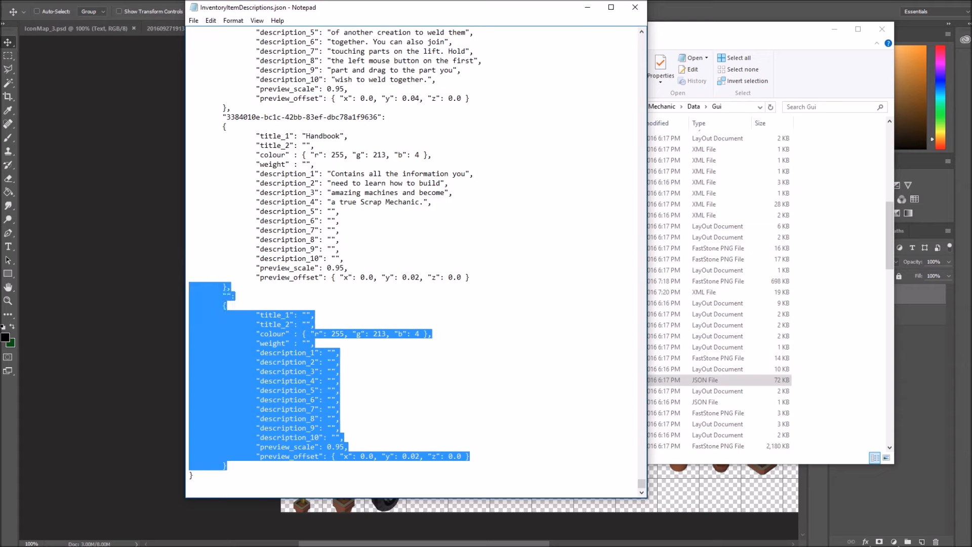
left_click(340, 428)
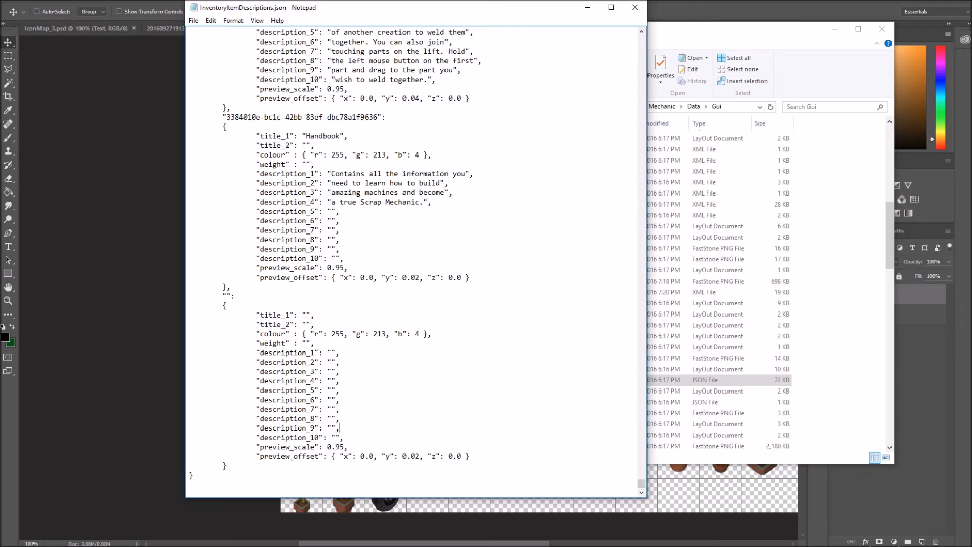
Place samplemod.json beside InventoryItemDescriptions.json and copy the wheel's uuid into the new entry's empty uuid quotes
key("alt+Tab")
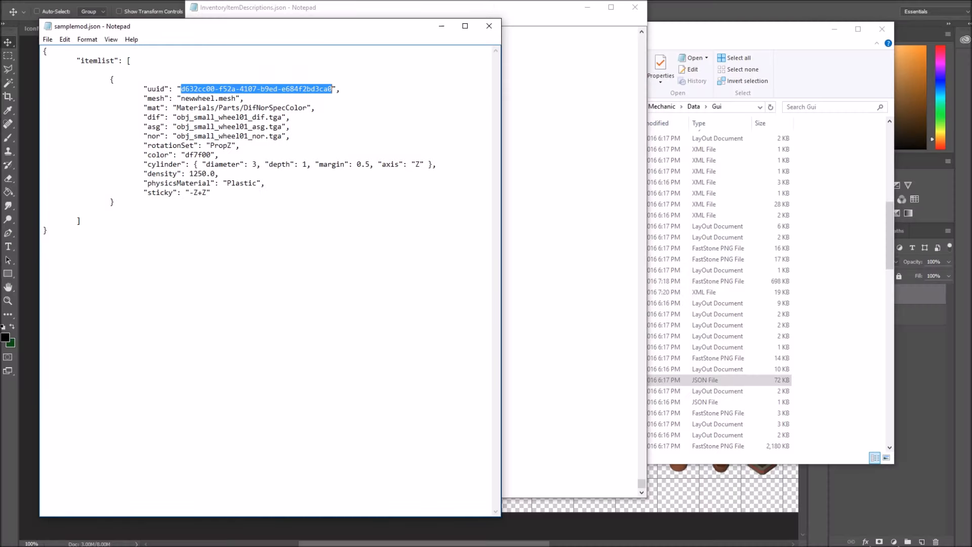
left_click_drag(269, 26, 252, 23)
left_click_drag(515, 7, 823, 20)
right_click(272, 84)
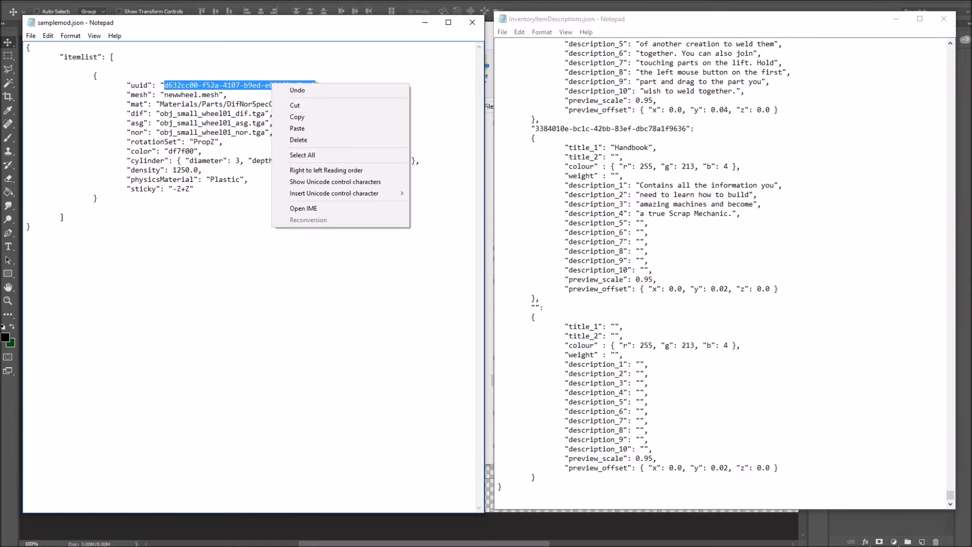
left_click(297, 117)
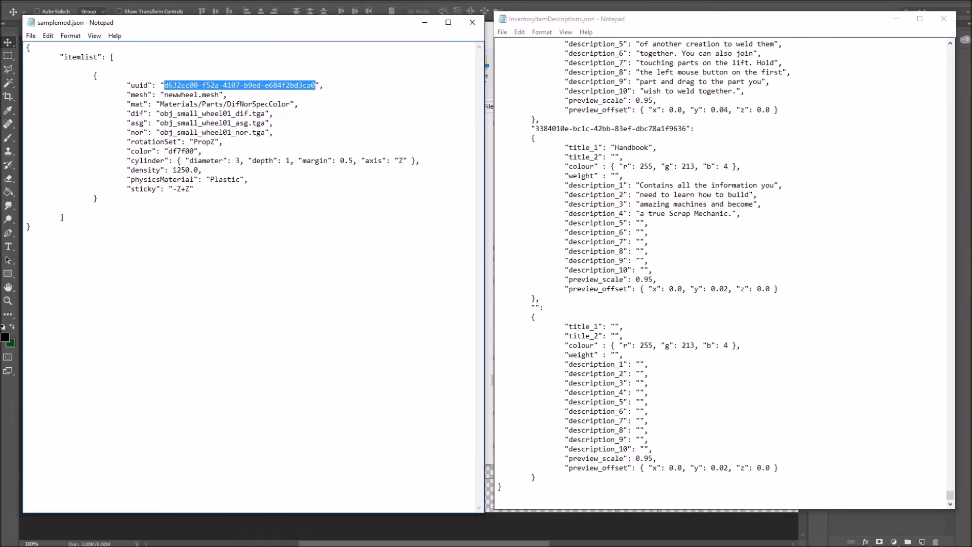
left_click(536, 308)
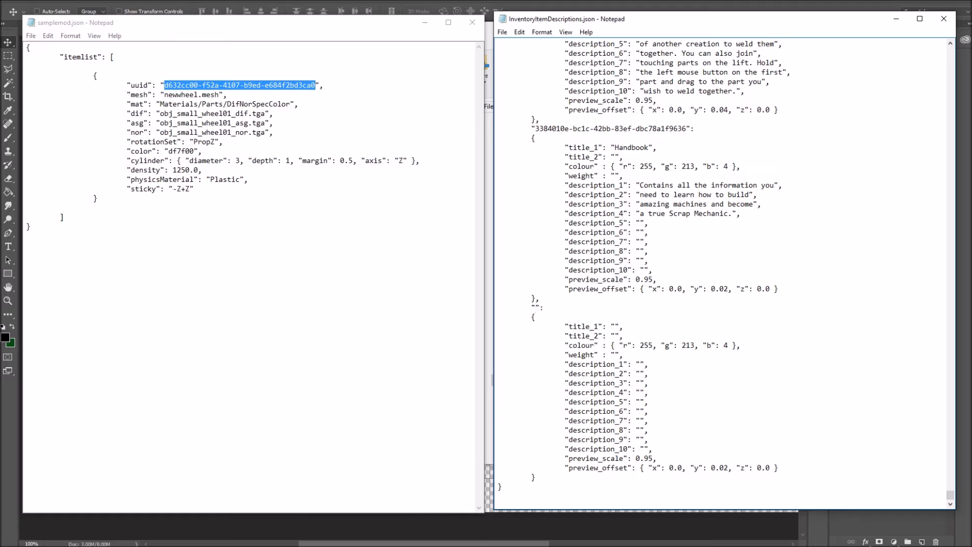
key("ctrl+v")
Fill in the new entry's title_1 as "Mod Weel 1", title_2 as "Best wheel ever" and description_1 as "IT sure is a wheel"
left_click(615, 326)
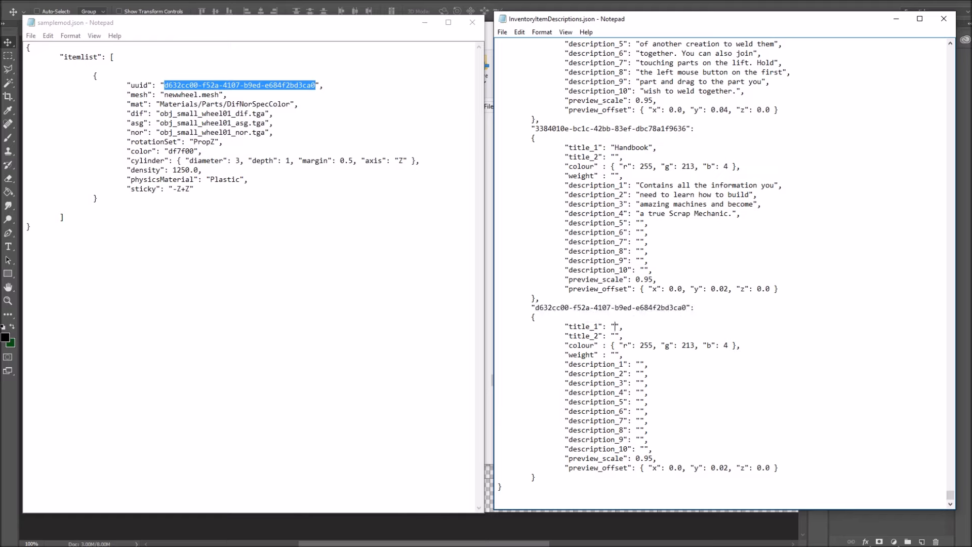
type("Mod Weel 1")
left_click(615, 336)
type("Best whee")
type("l ever")
type("IT sure is a wh")
type("eel")
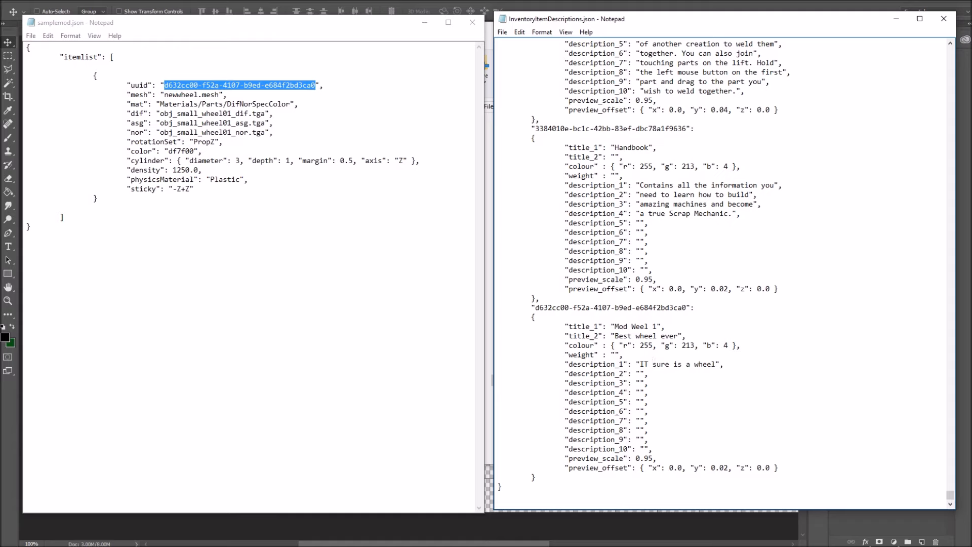
Correct the new entry's description_1 to "It sure is a wheel" and set its weight to "Best weight ever"
key("Left")
key("BackSpace")
type("t\" : \"Best weight ever")
left_click_drag(577, 354, 687, 364)
left_click(649, 383)
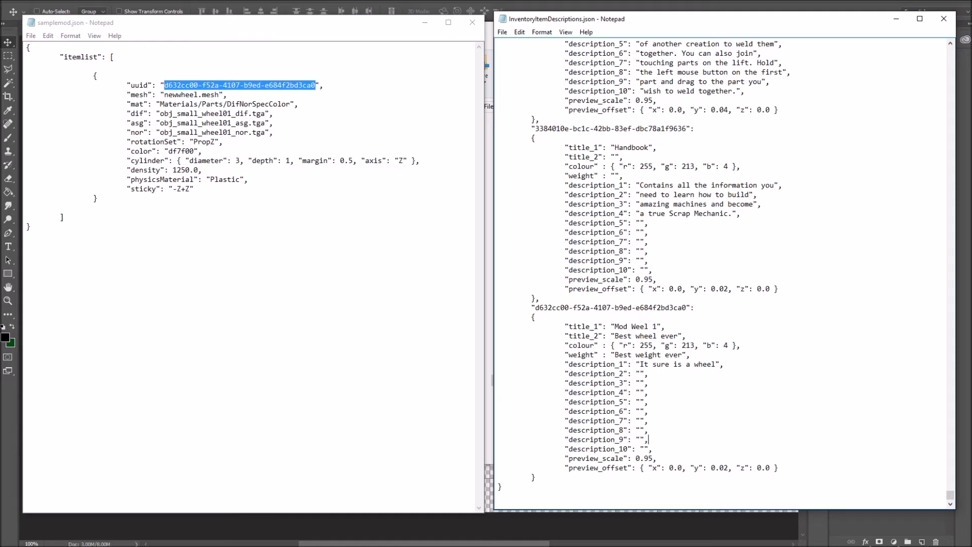
Save InventoryItemDescriptions.json with the new wheel entry
left_click_drag(653, 459, 648, 459)
left_click(654, 449)
left_click(649, 440)
left_click(502, 32)
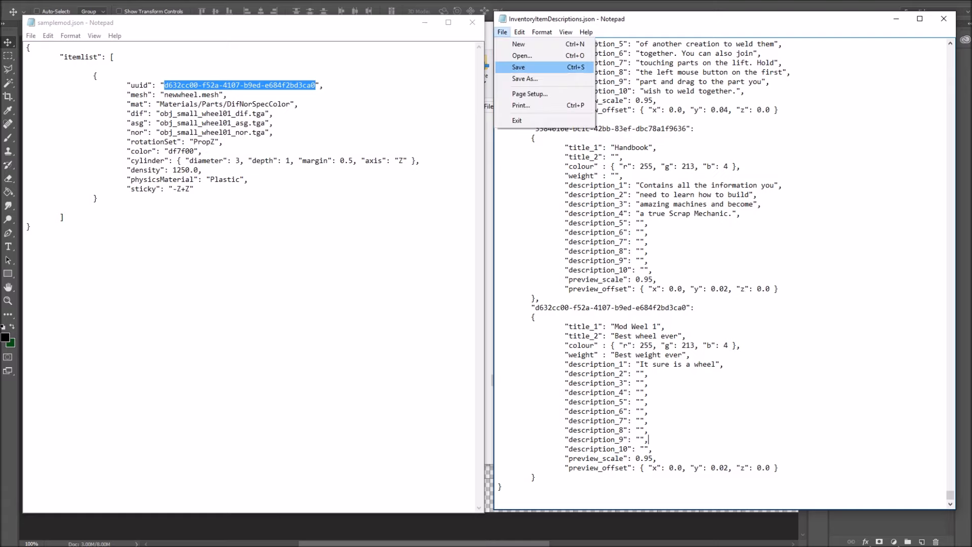
left_click(519, 67)
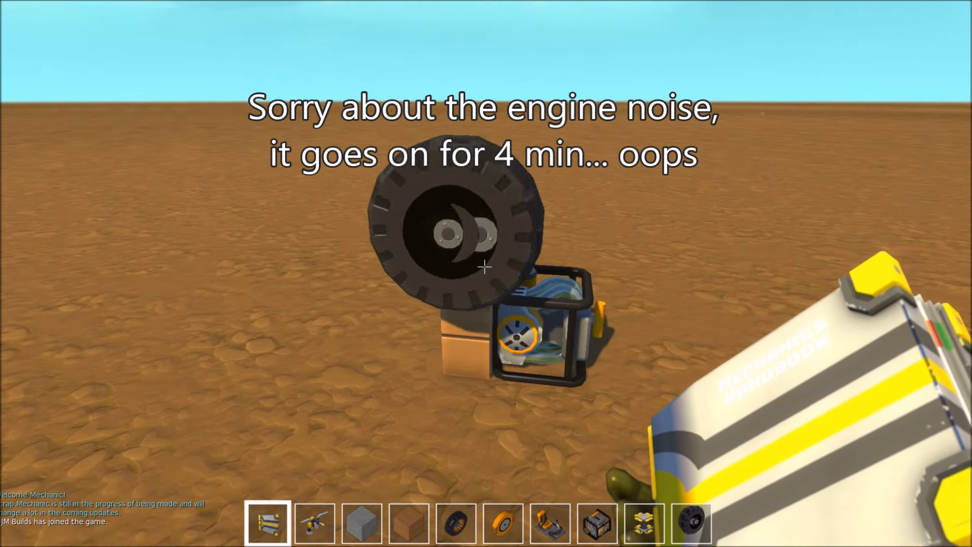
Check the new wheel's icon and description in the Scrap Mechanic backpack, and return to the Gui folder in File Explorer
key("Tab")
mouse_move(653, 221)
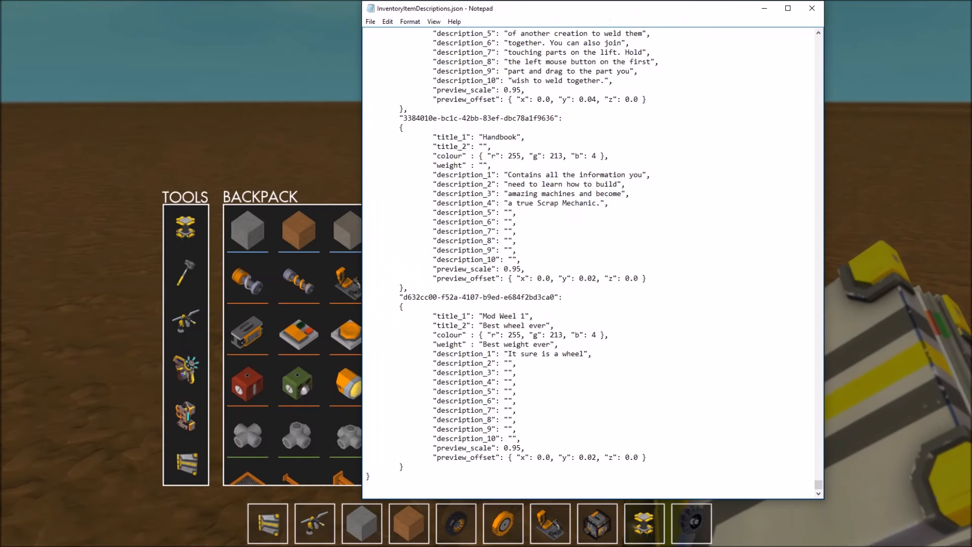
left_click_drag(508, 335, 601, 334)
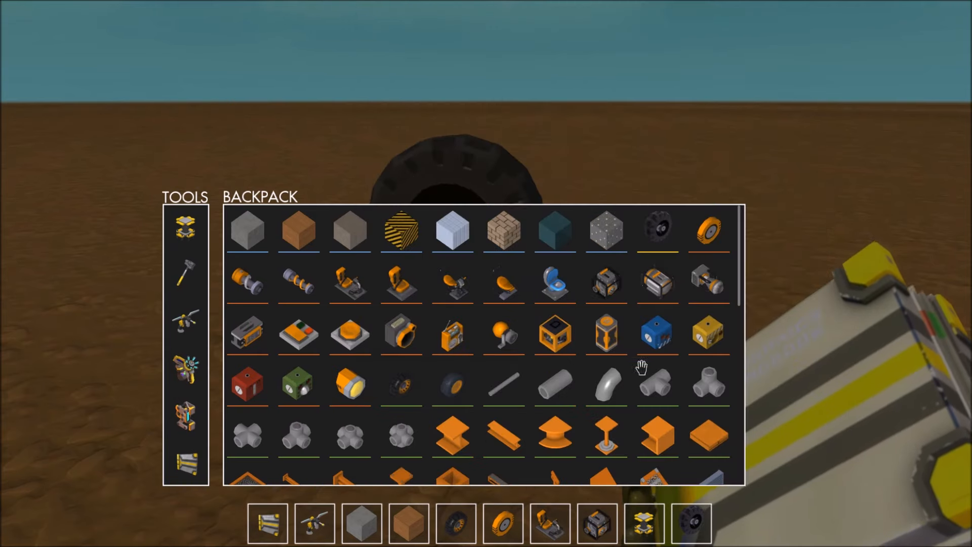
mouse_move(661, 228)
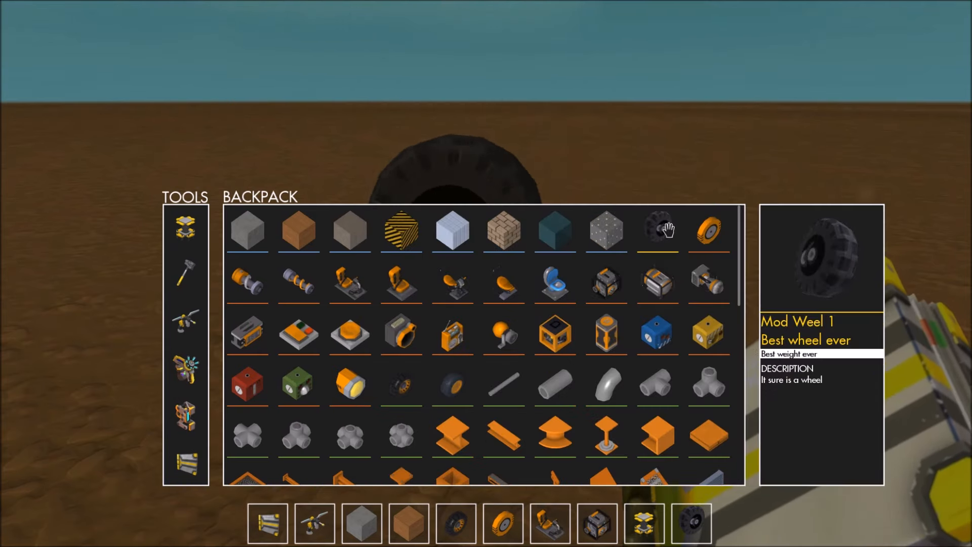
scroll(546, 369, "down", 10)
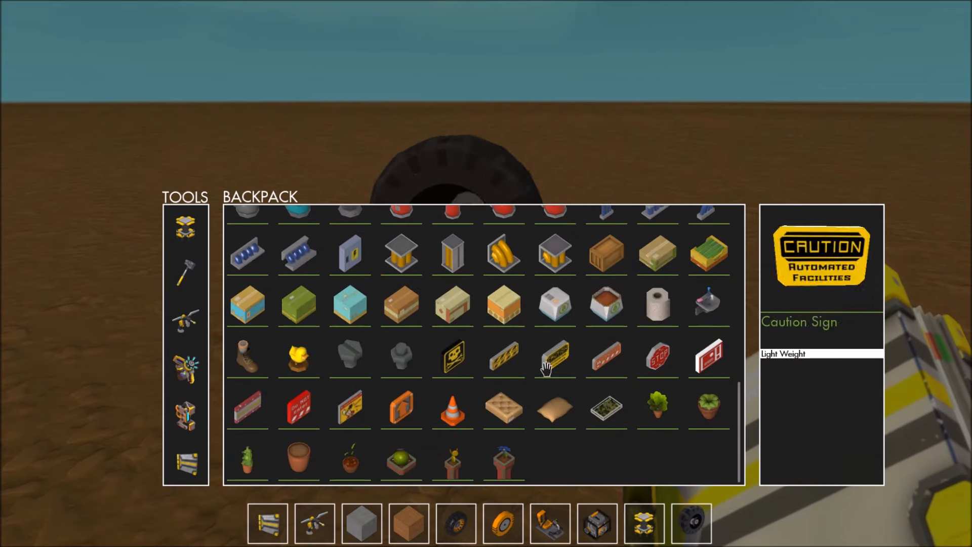
scroll(546, 368, "up", 5)
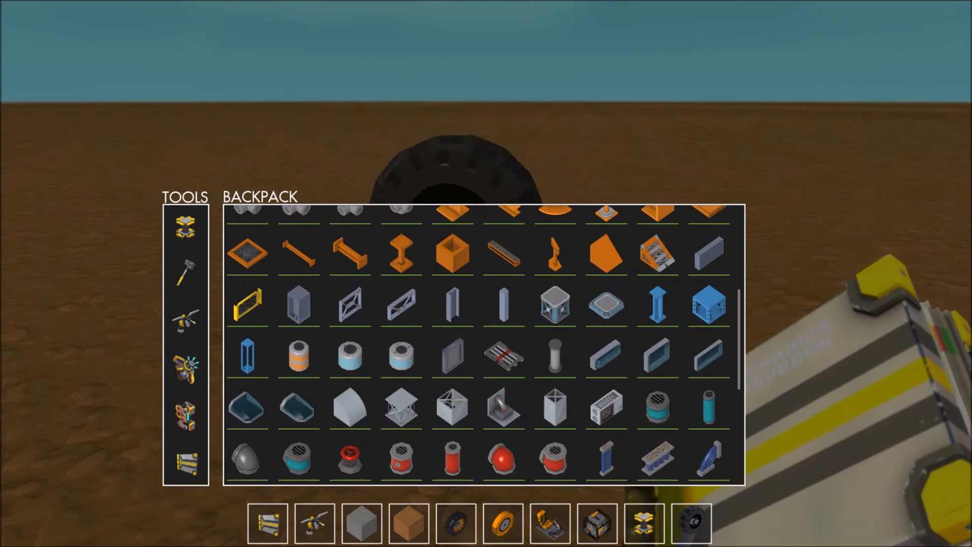
key("alt+Tab")
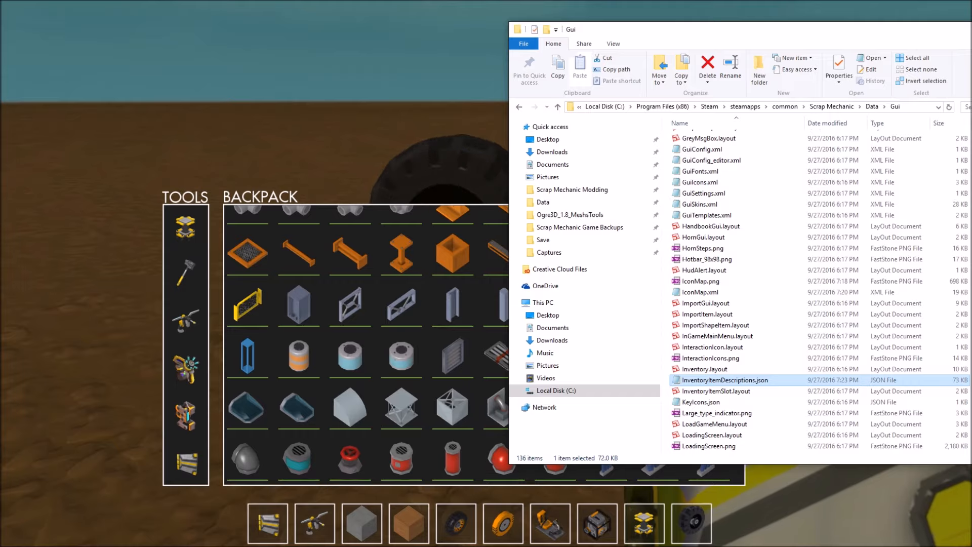
Navigate from the Gui folder to Data > Objects > Database and open shapesets.json
left_click_drag(615, 29, 445, 25)
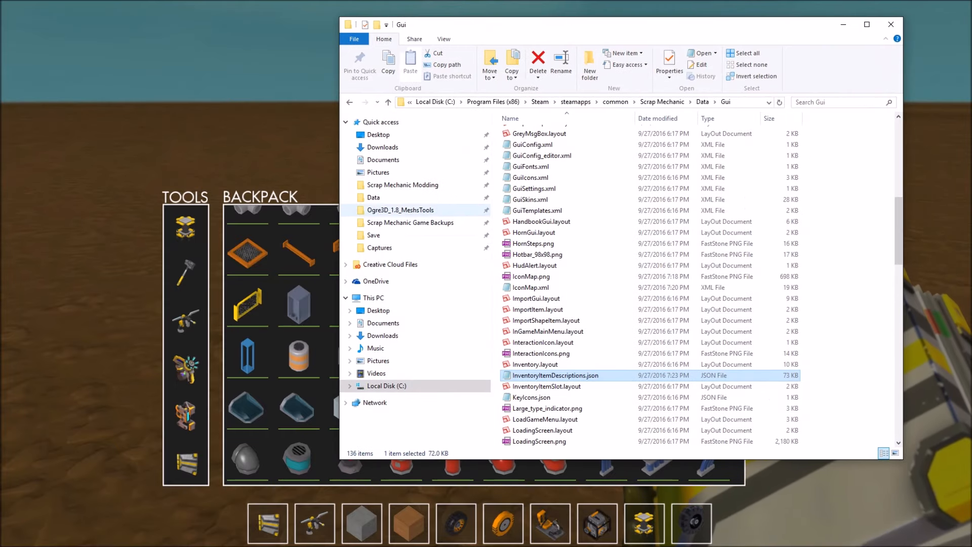
left_click(373, 197)
left_click(524, 210)
double_click(523, 210)
double_click(524, 133)
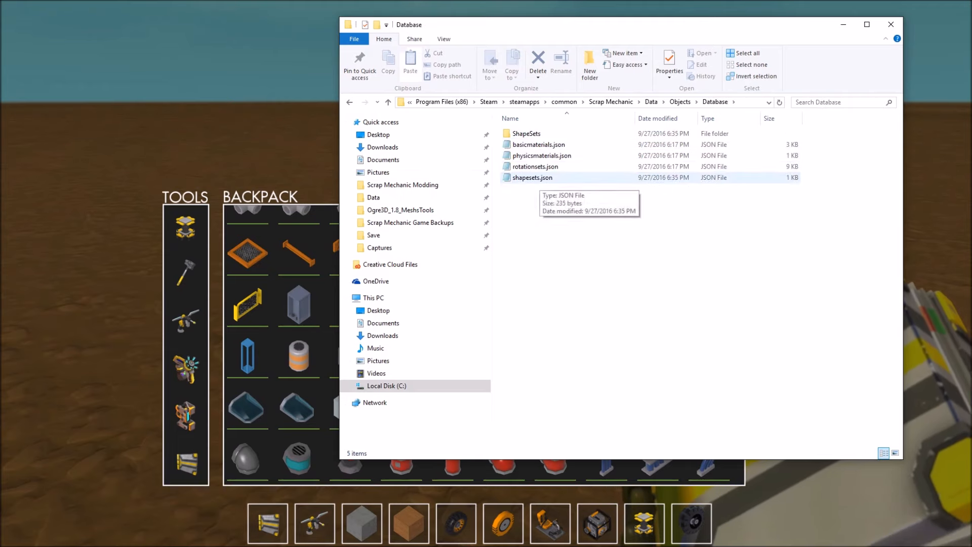
double_click(533, 177)
Review the shapeSetList order in shapesets.json, comparing the samplemod.json and decor.json entries, and close the file
left_click_drag(506, 51, 367, 51)
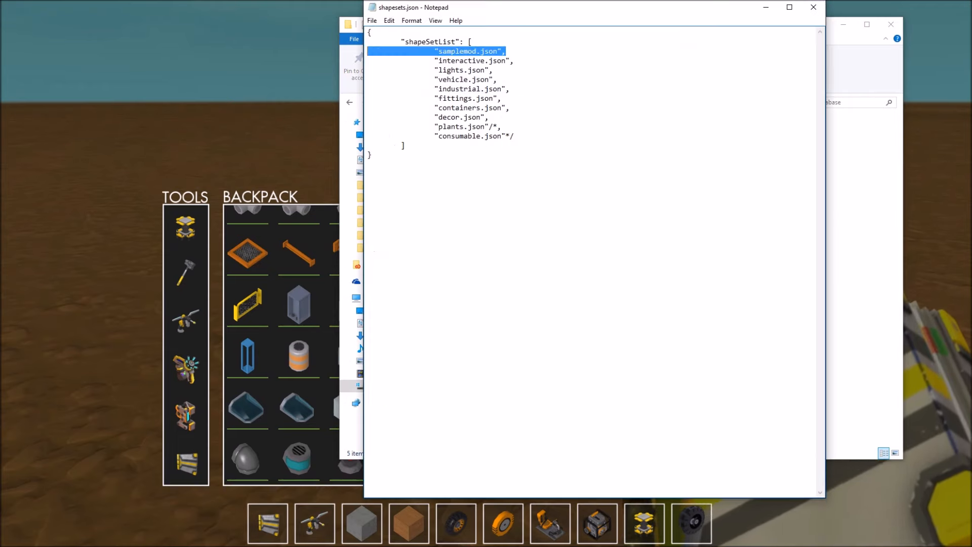
left_click(468, 42)
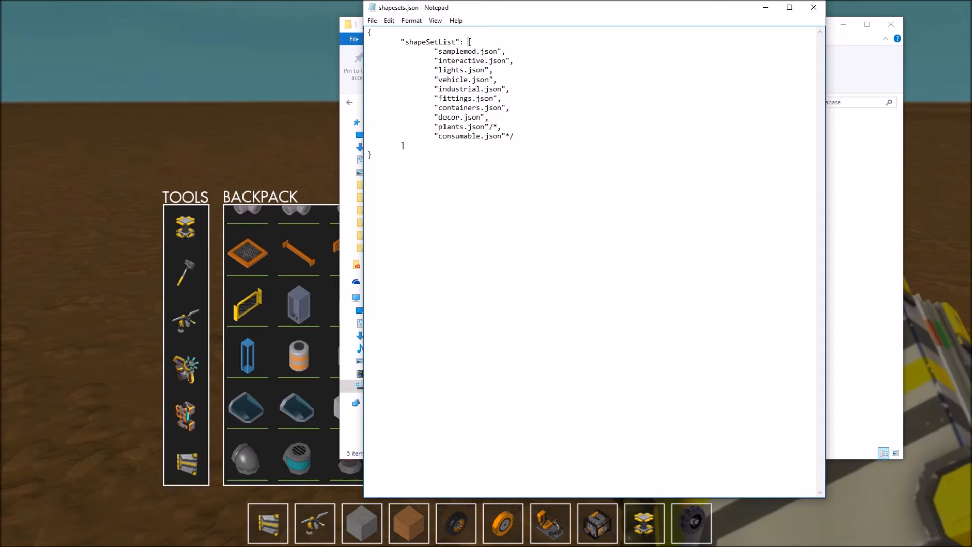
left_click_drag(489, 117, 368, 117)
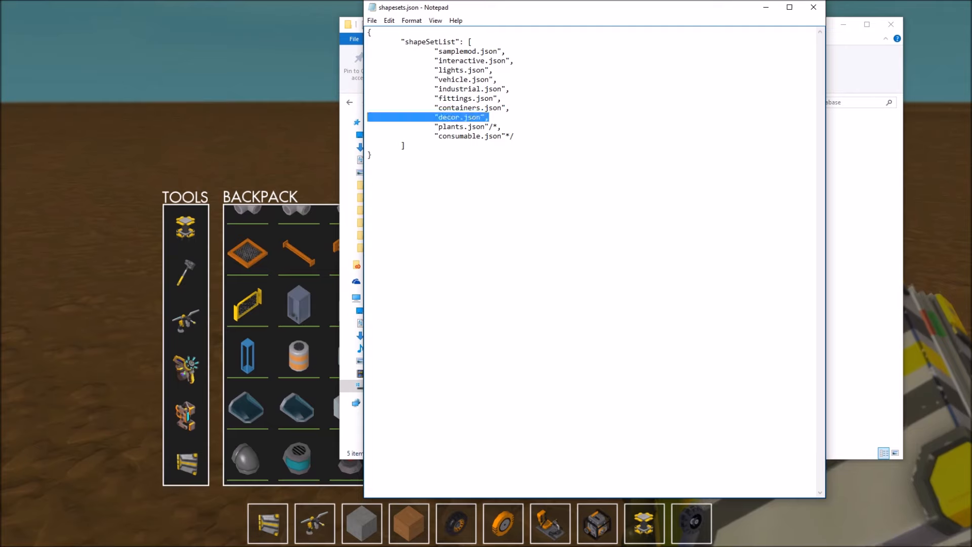
left_click(509, 108)
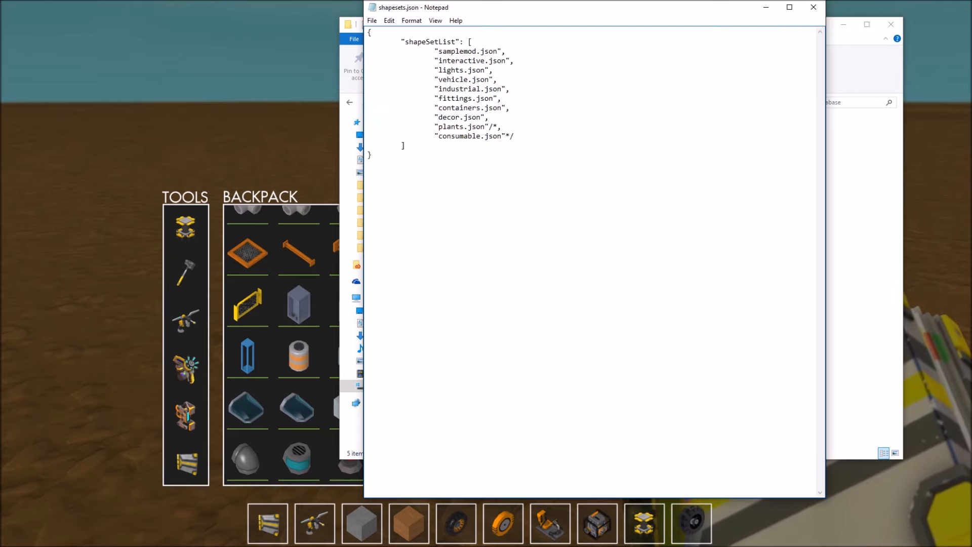
left_click_drag(506, 51, 368, 51)
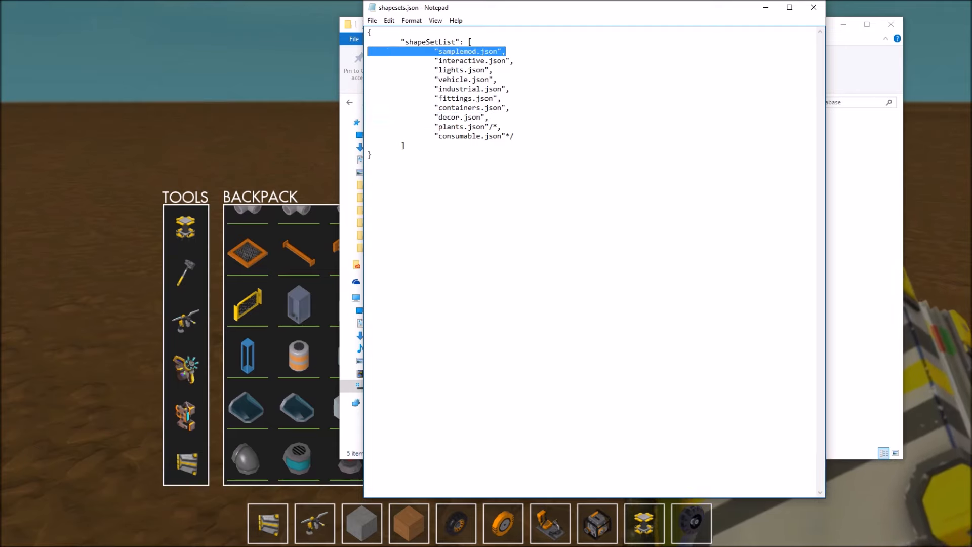
left_click(501, 98)
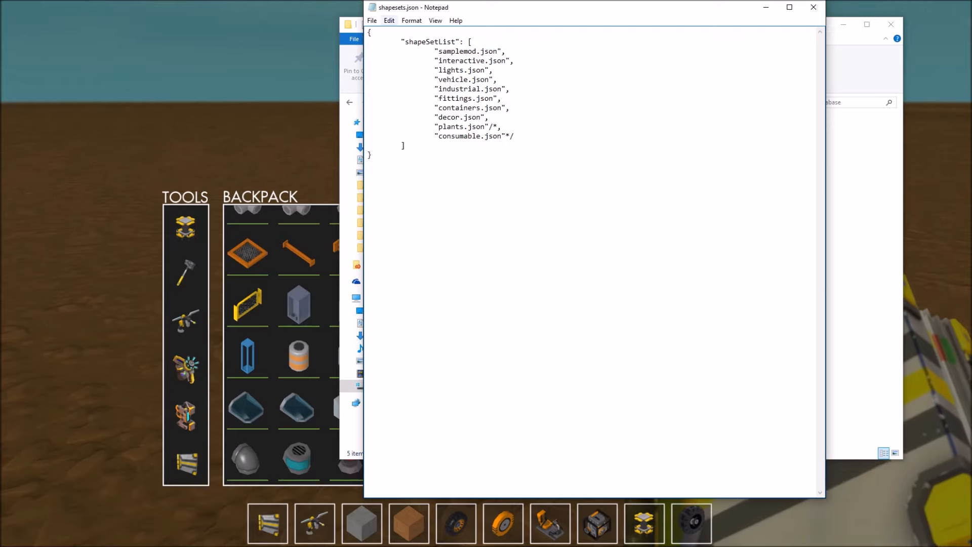
left_click_drag(408, 7, 408, 44)
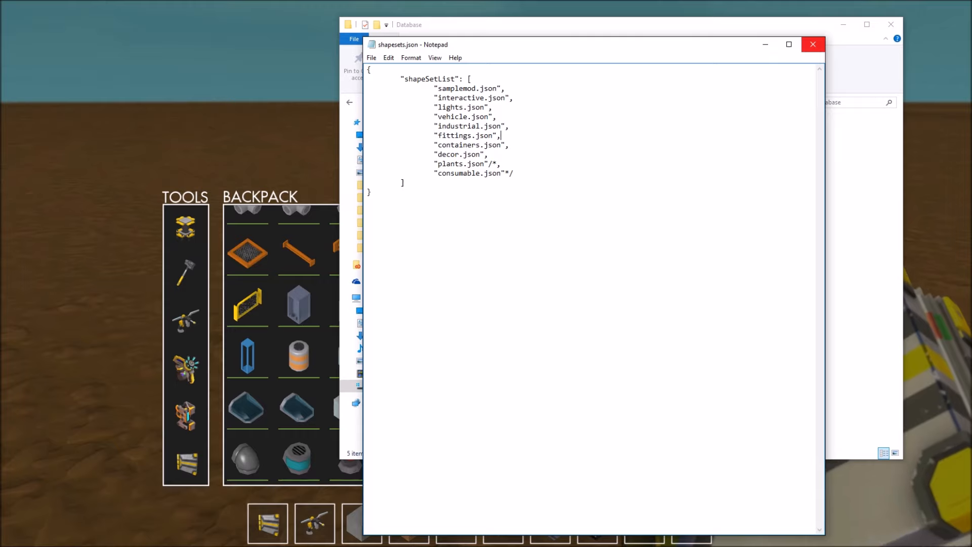
left_click(813, 44)
Open vehicle.json from the ShapeSets folder and review its wheel and pipe entries
double_click(527, 133)
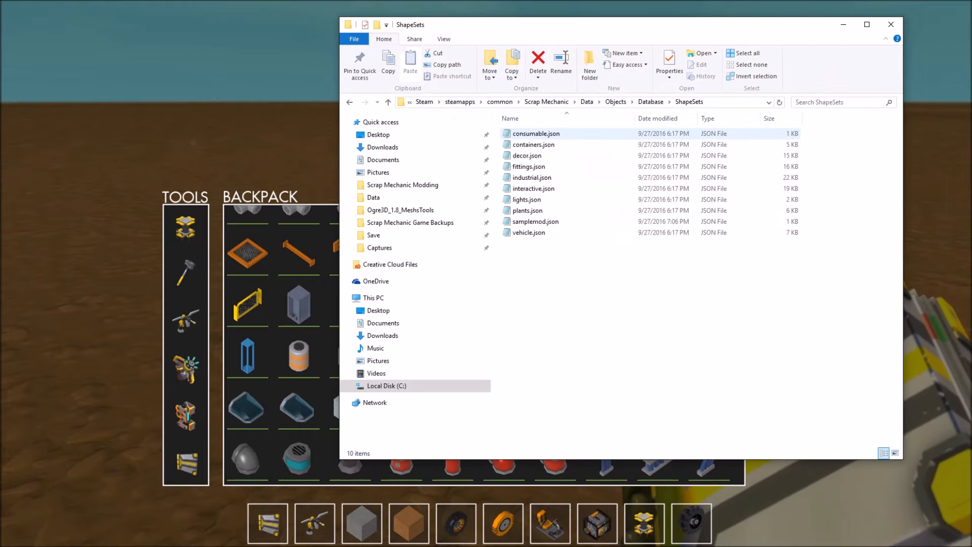
double_click(529, 232)
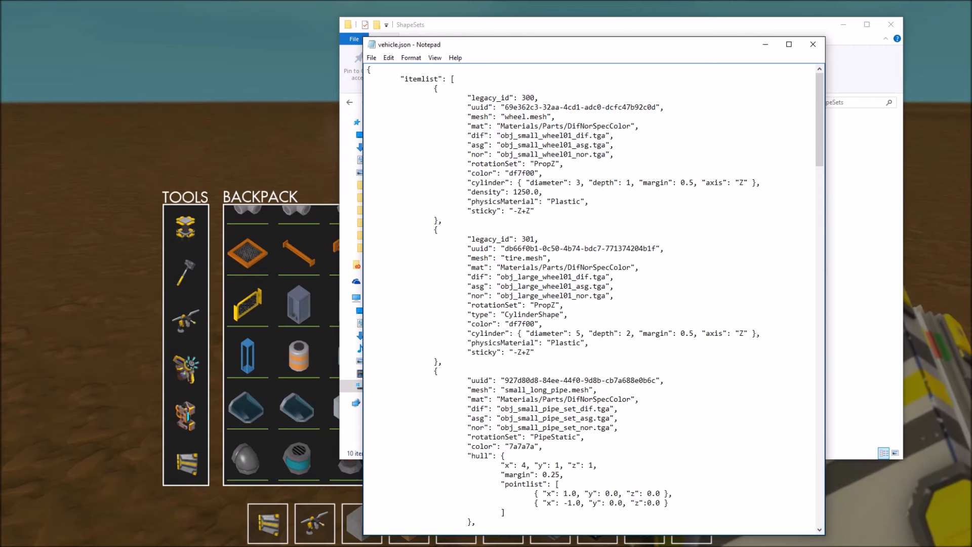
scroll(590, 299, "down", 4)
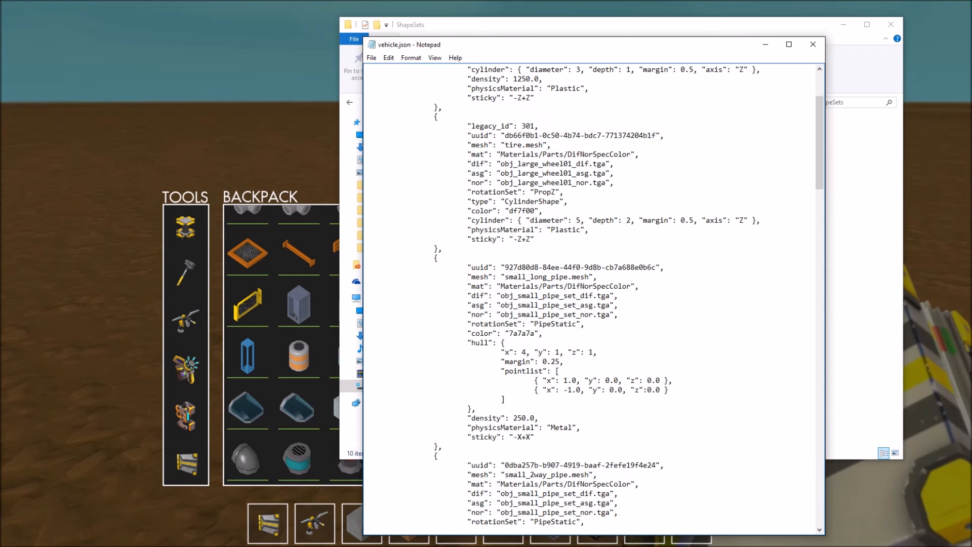
scroll(590, 299, "down", 4)
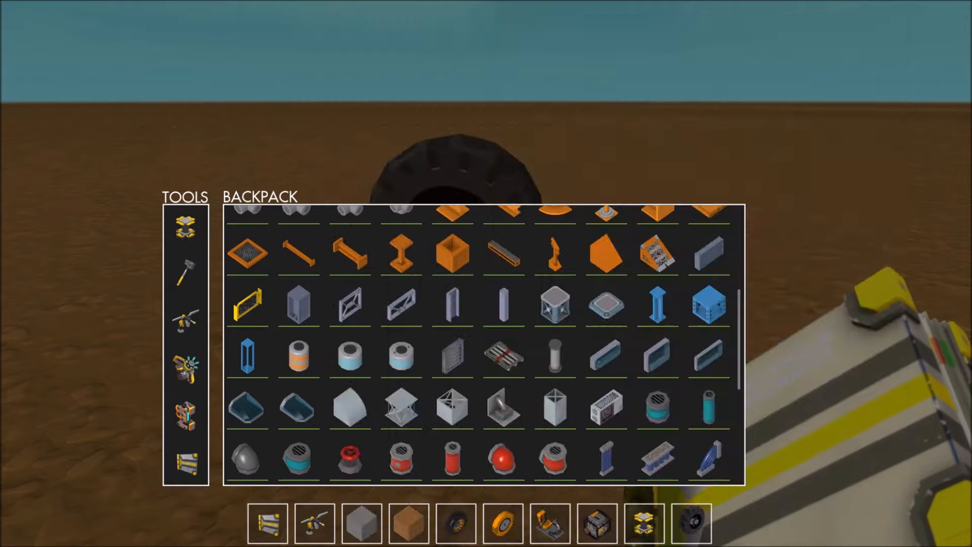
Compare the order of the wheels and pipes in the game's backpack with the item order in vehicle.json
scroll(658, 304, "up", 2)
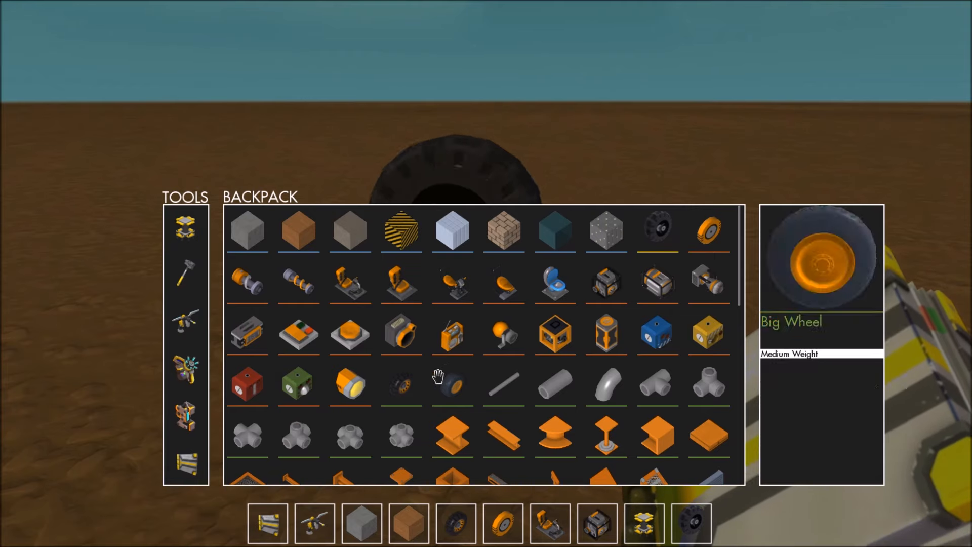
scroll(572, 228, "down", 3)
scroll(397, 279, "up", 1)
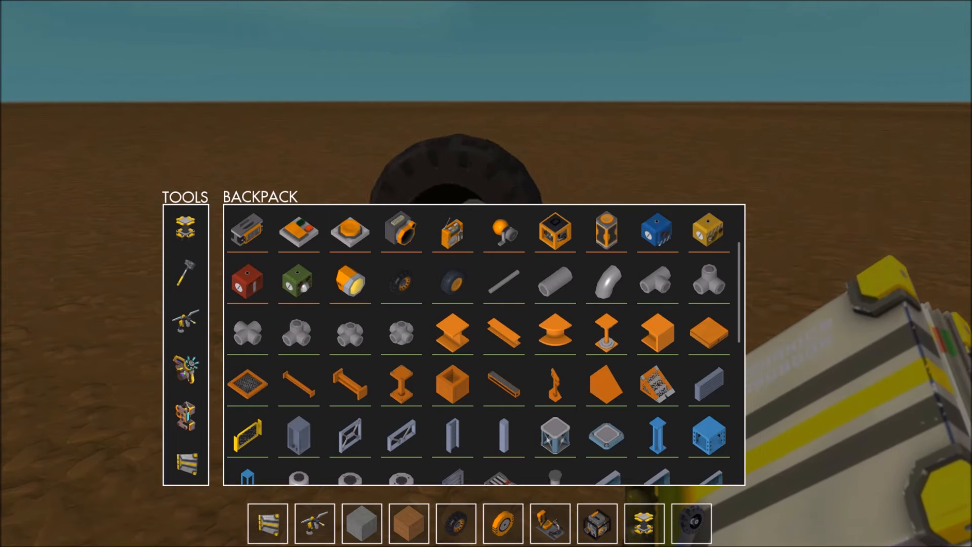
key("alt+Tab")
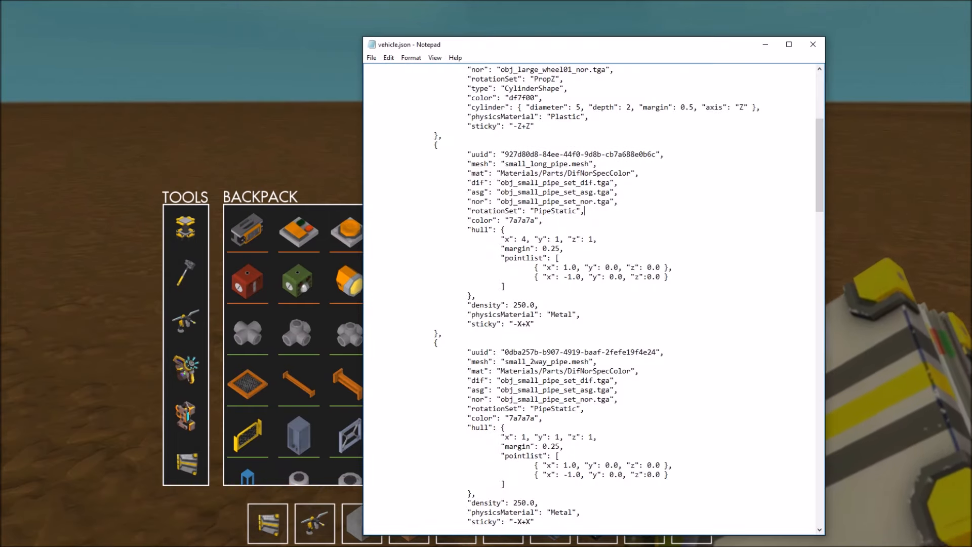
key("alt+Tab")
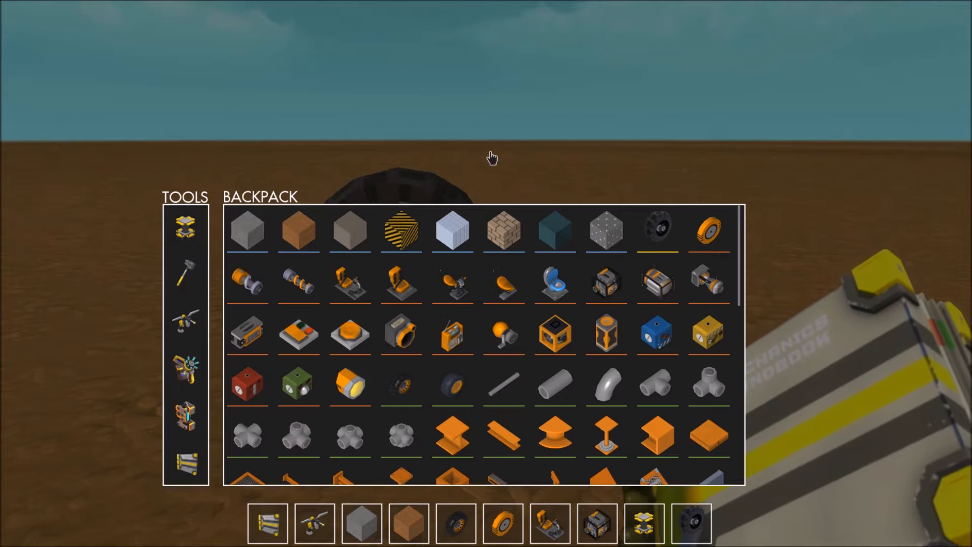
Leave the game's backpack and examine the uuid and mesh values of the wheel entry in samplemod.json
key("Tab")
key("2")
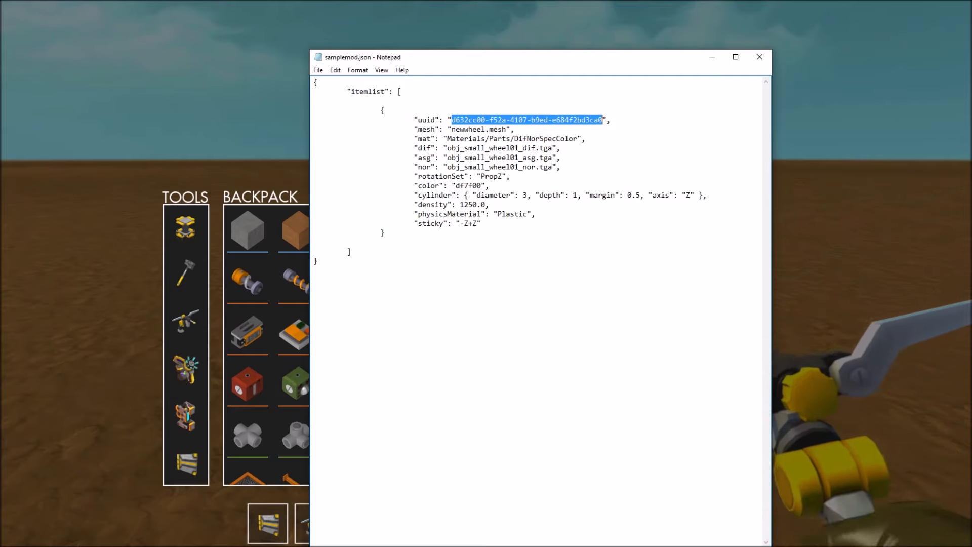
left_click(418, 120)
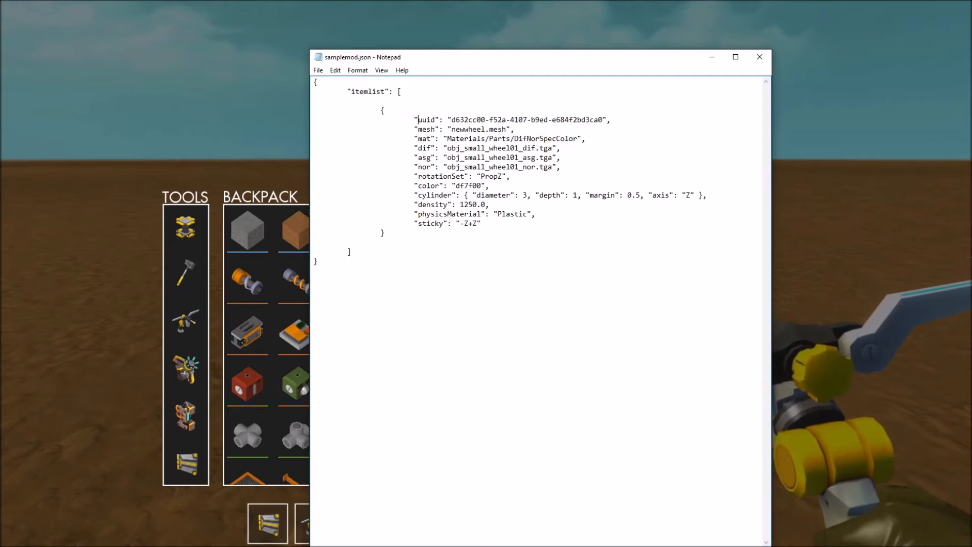
double_click(426, 120)
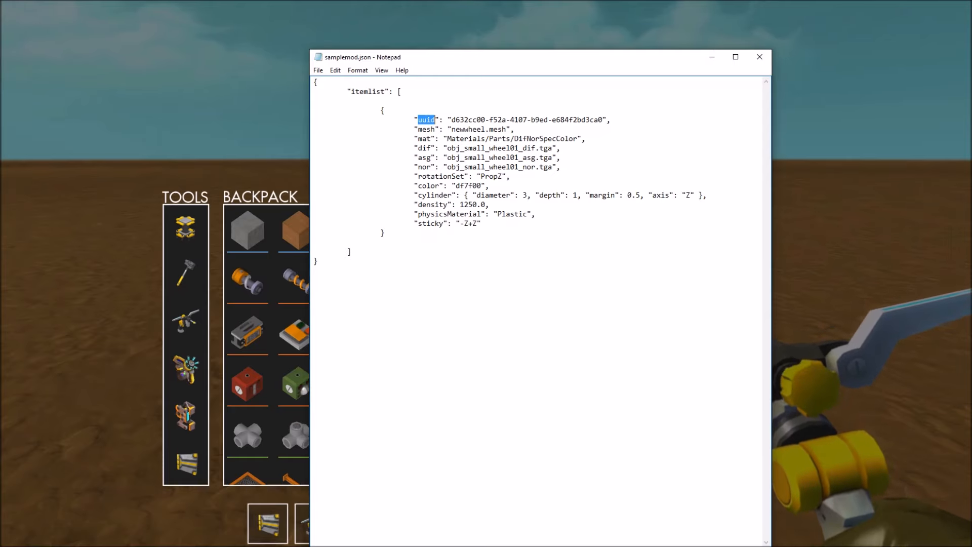
left_click_drag(603, 120, 456, 120)
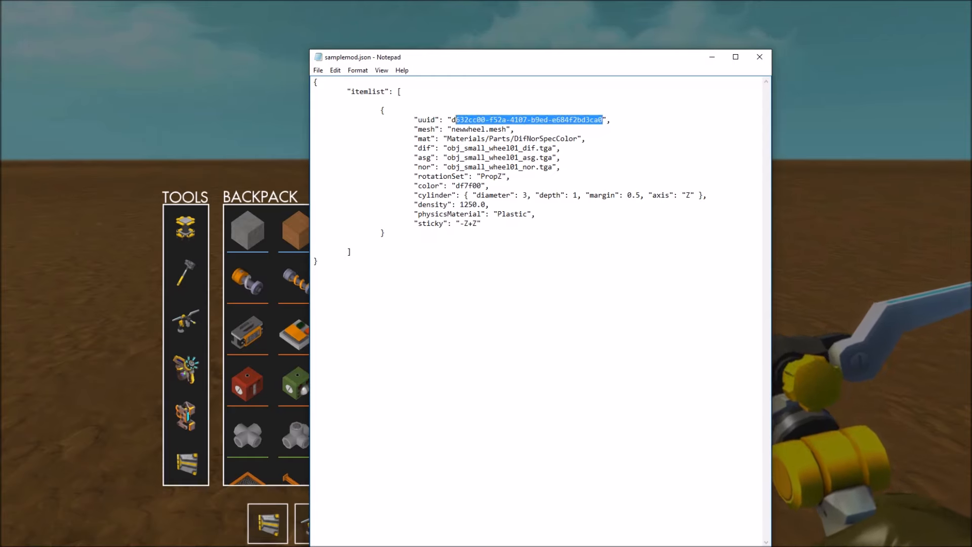
left_click(565, 120)
left_click_drag(603, 120, 451, 130)
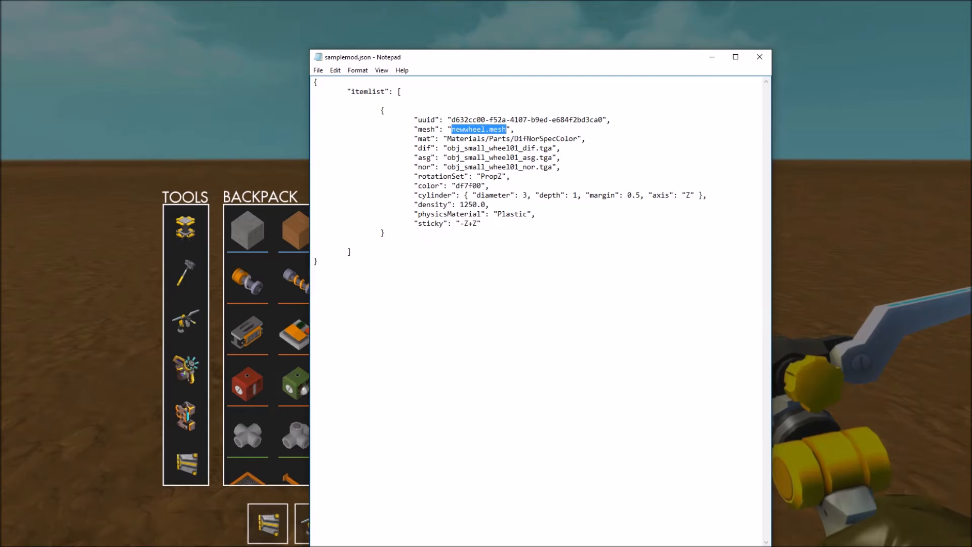
Remove "Nor" from the wheel entry's mat value in samplemod.json so it reads Materials/Parts/DifSpecColor
left_click_drag(578, 139, 515, 139)
left_click_drag(536, 148, 532, 140)
left_click(527, 139)
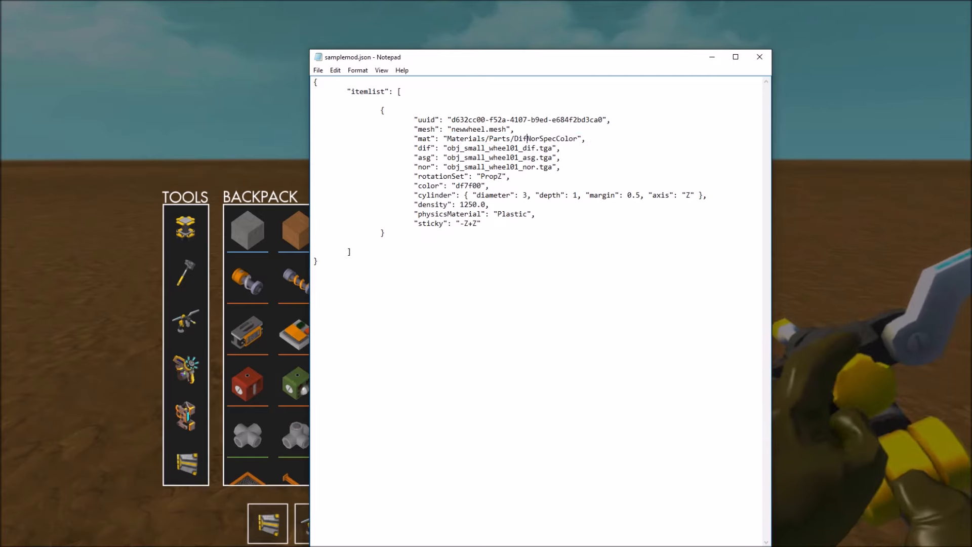
key("Delete")
key("Delete")
key("Delete")
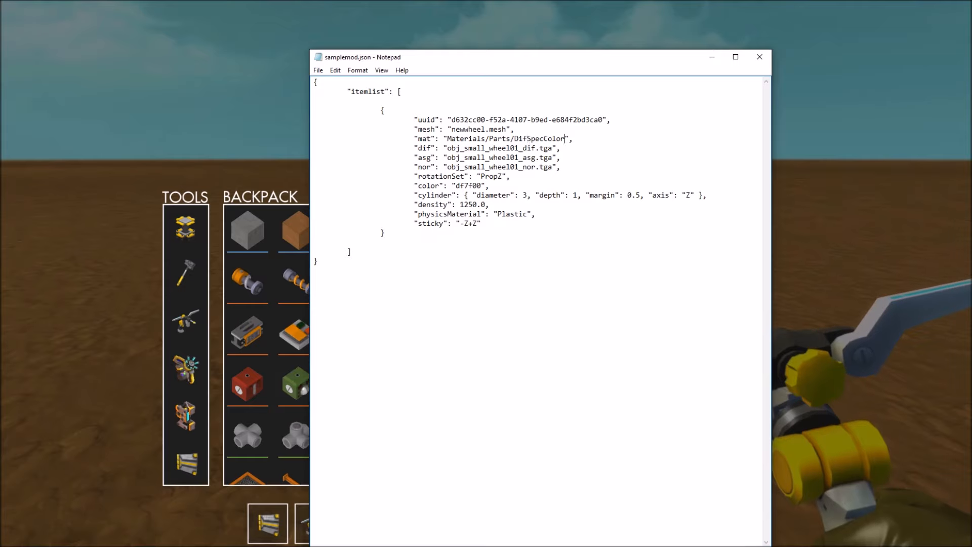
left_click_drag(565, 139, 515, 139)
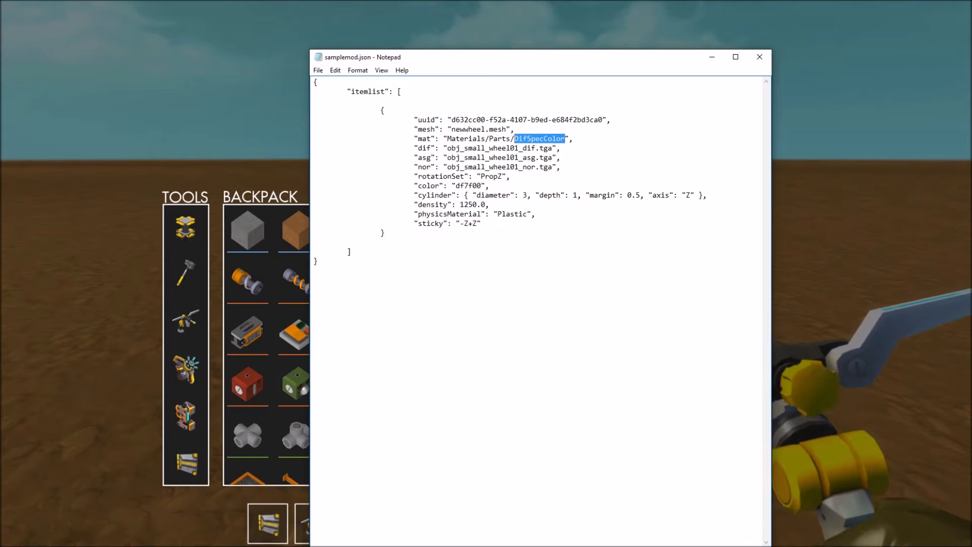
left_click(569, 138)
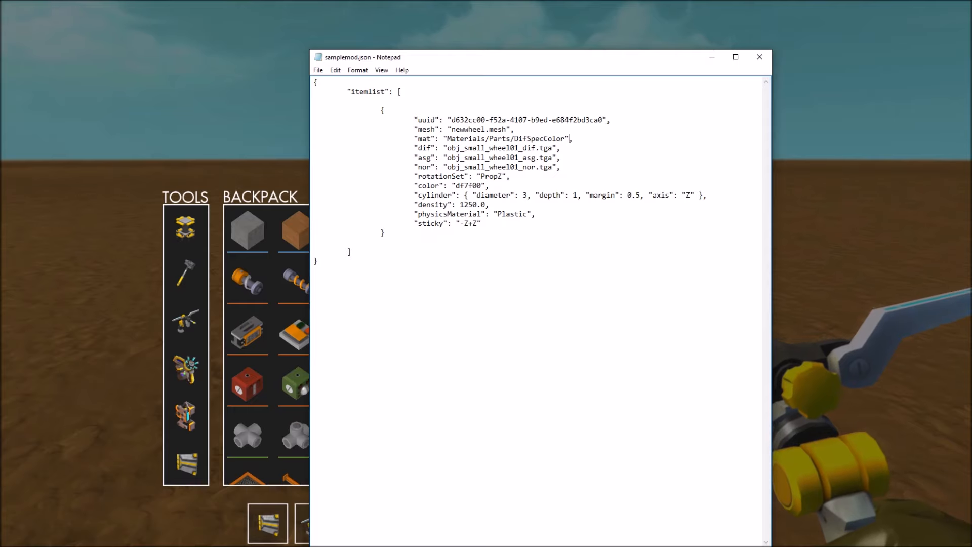
Delete the nor texture line from the wheel entry in samplemod.json
left_click_drag(414, 186, 314, 176)
left_click(314, 176)
left_click_drag(561, 167, 314, 167)
key("BackSpace")
key("BackSpace")
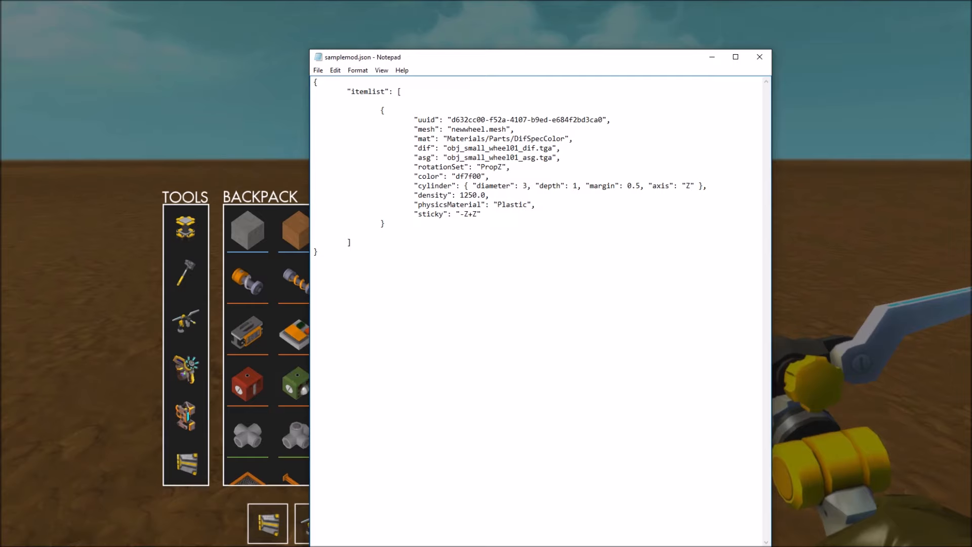
Restore the deleted nor texture line and set the mat value back to Materials/Parts/DifNorSpecColor
key("ctrl+z")
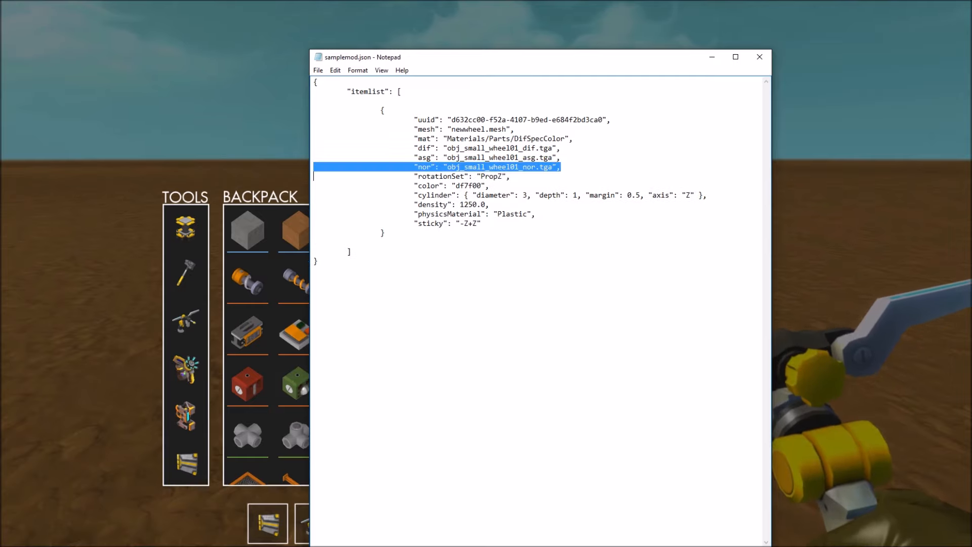
left_click_drag(528, 139, 544, 139)
type("Nor")
mouse_move(314, 166)
left_mouse_down()
mouse_move(347, 167)
mouse_move(314, 158)
left_mouse_up()
key("Delete")
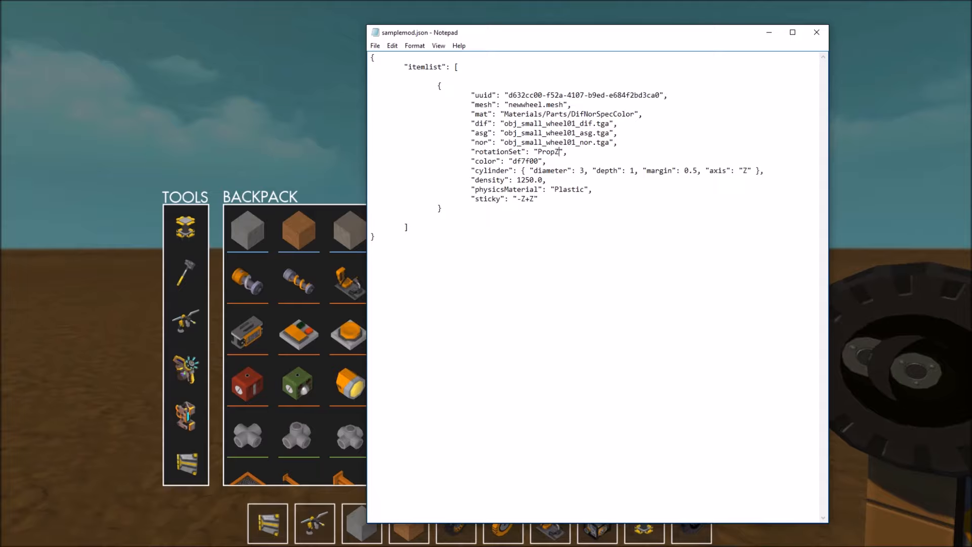
Check the wheel entry's rotationSet value and open rotationsets.json from the Database folder
left_click_drag(560, 152, 538, 152)
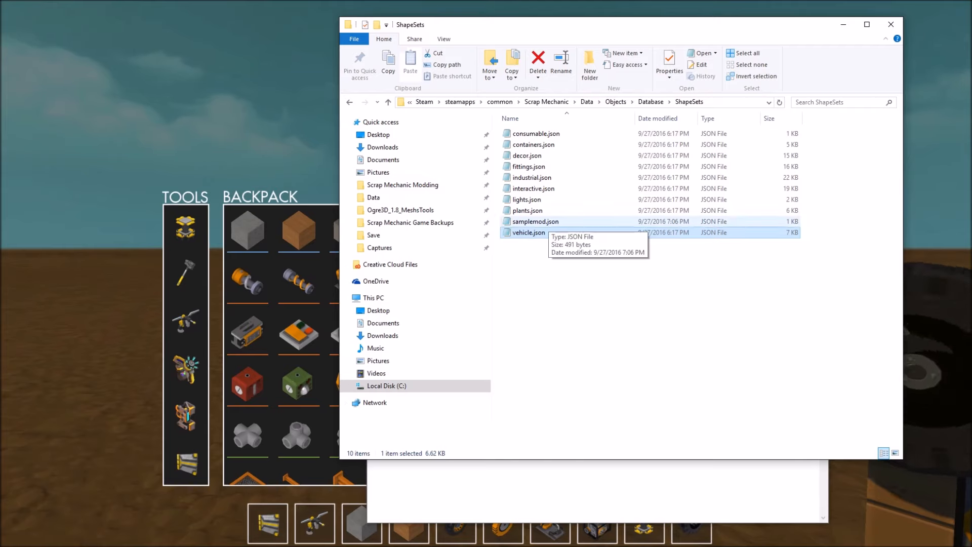
key("alt+Left")
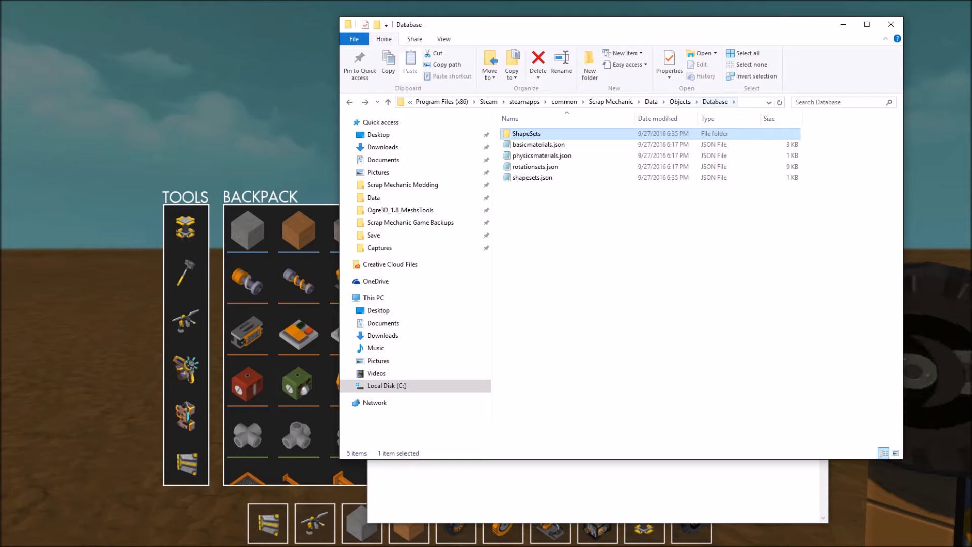
double_click(536, 167)
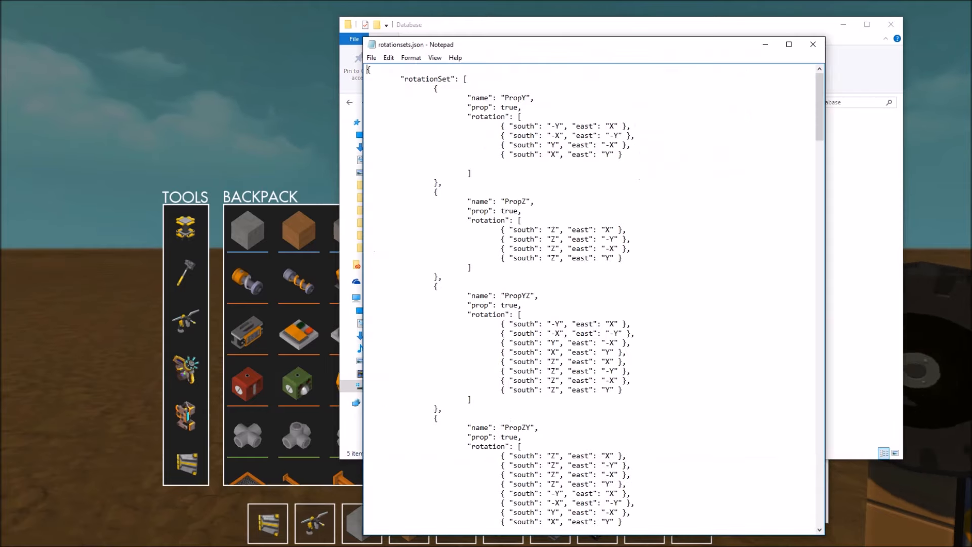
left_click_drag(600, 44, 622, 23)
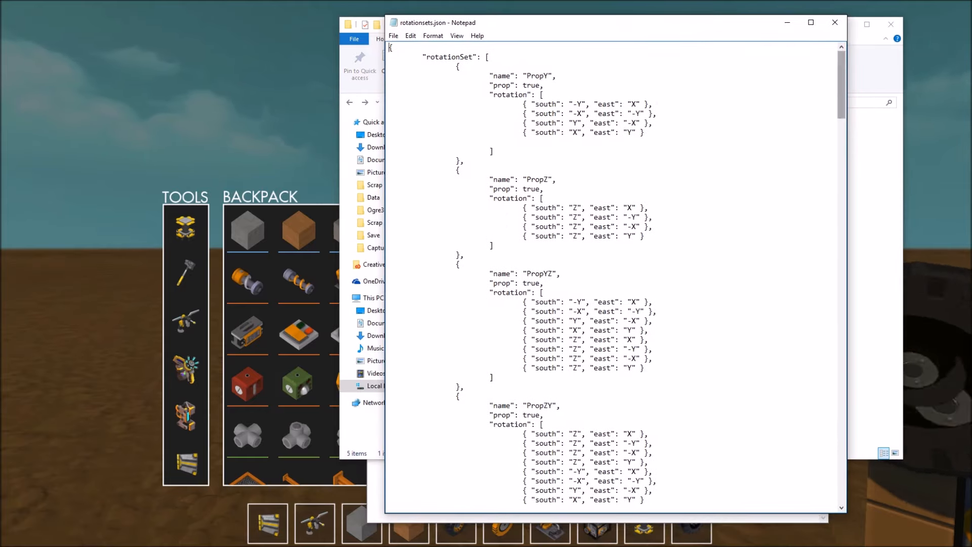
Examine the rotation definitions of PropY, PropZ and the following sets in rotationsets.json
mouse_move(841, 84)
left_mouse_down()
mouse_move(842, 459)
mouse_move(842, 85)
left_mouse_up()
left_click_drag(644, 132, 389, 104)
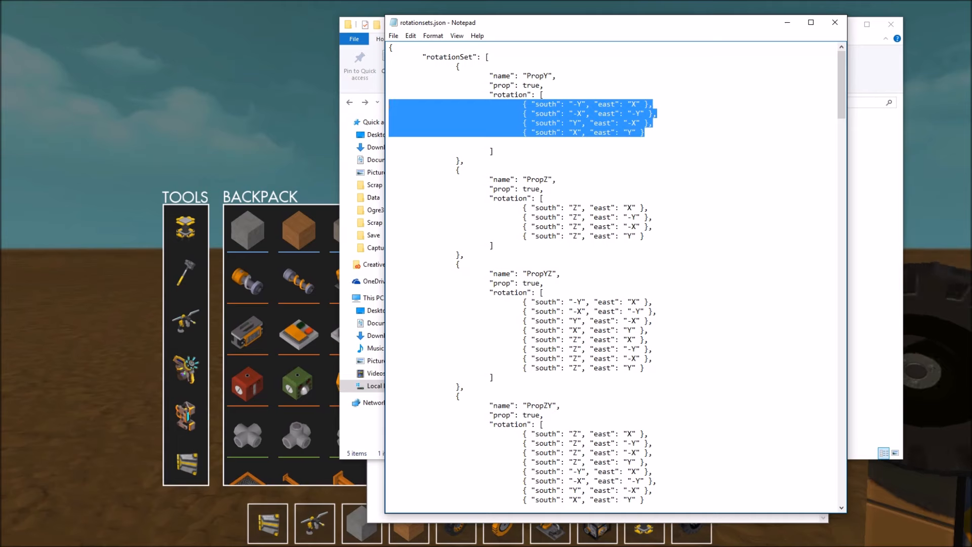
left_click(549, 151)
scroll(549, 151, "down", 3)
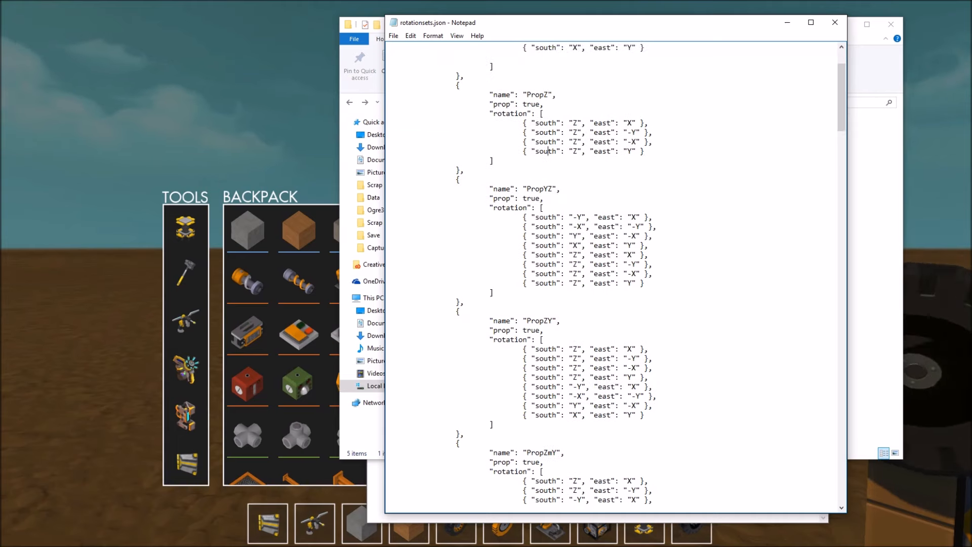
Compare the rotation sets from PropY through PropYNegYmXmZ in rotationsets.json, and return to the rotationSet line of samplemod.json
scroll(549, 150, "up", 3)
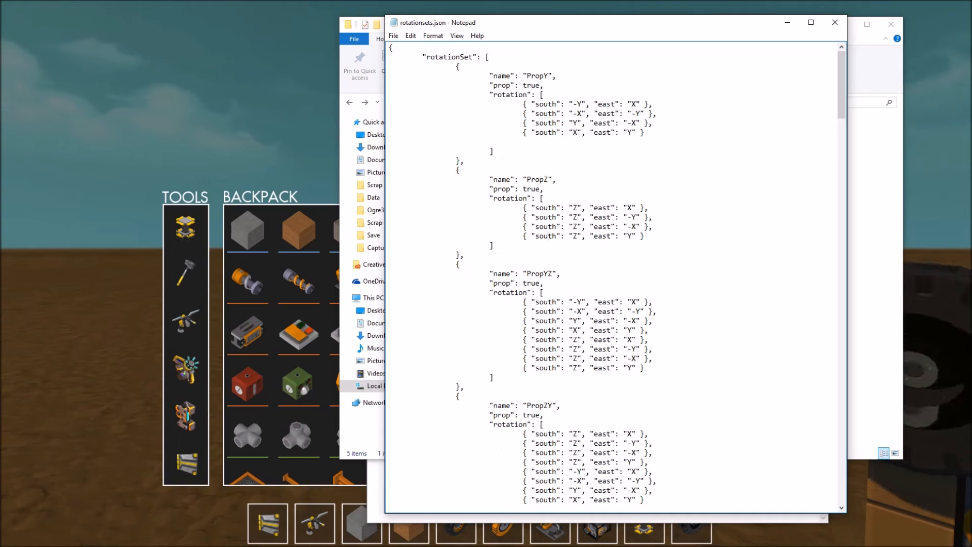
left_click_drag(549, 76, 527, 76)
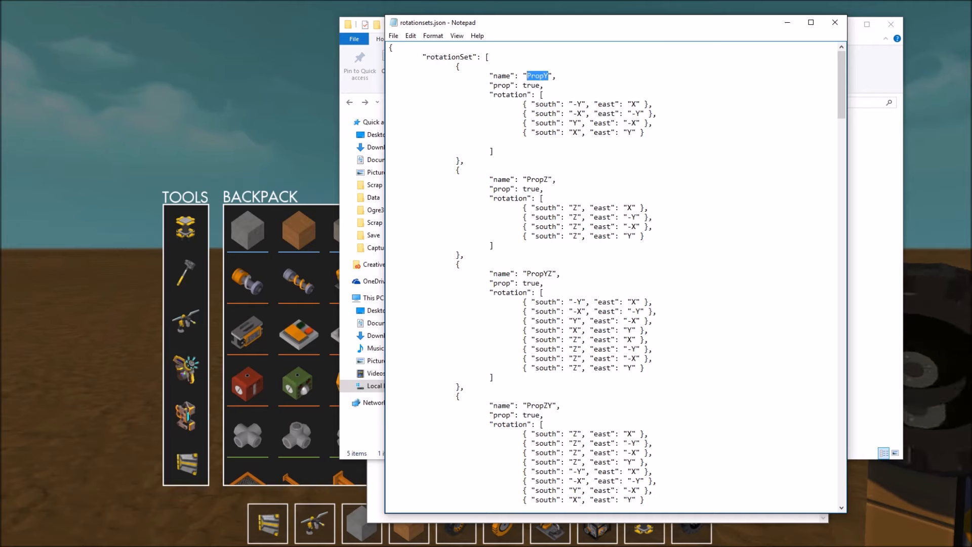
left_click_drag(548, 180, 526, 179)
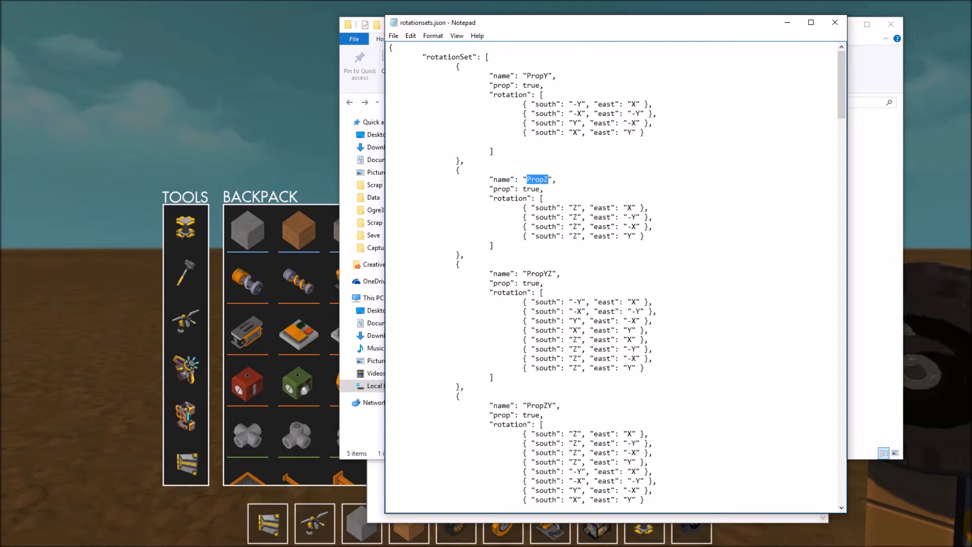
left_click_drag(553, 273, 544, 273)
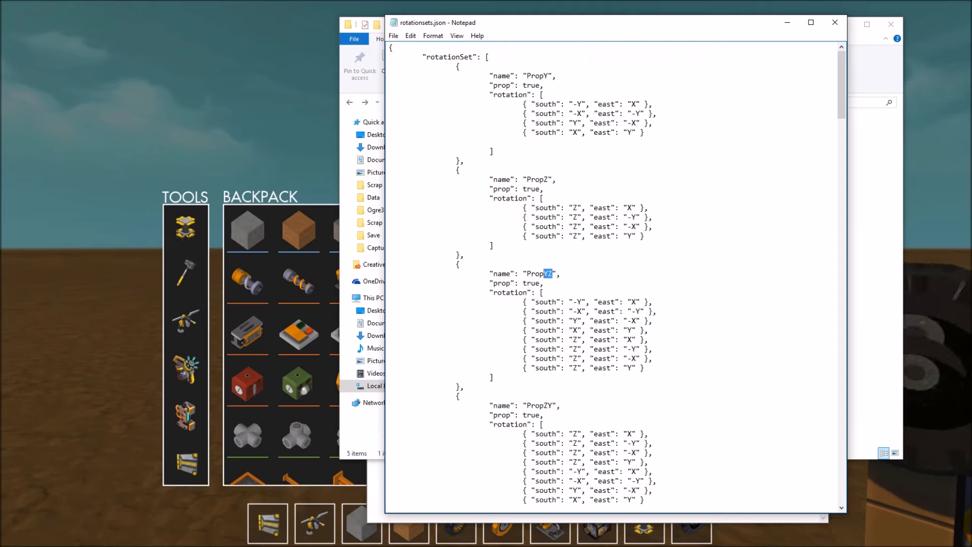
scroll(611, 276, "down", 7)
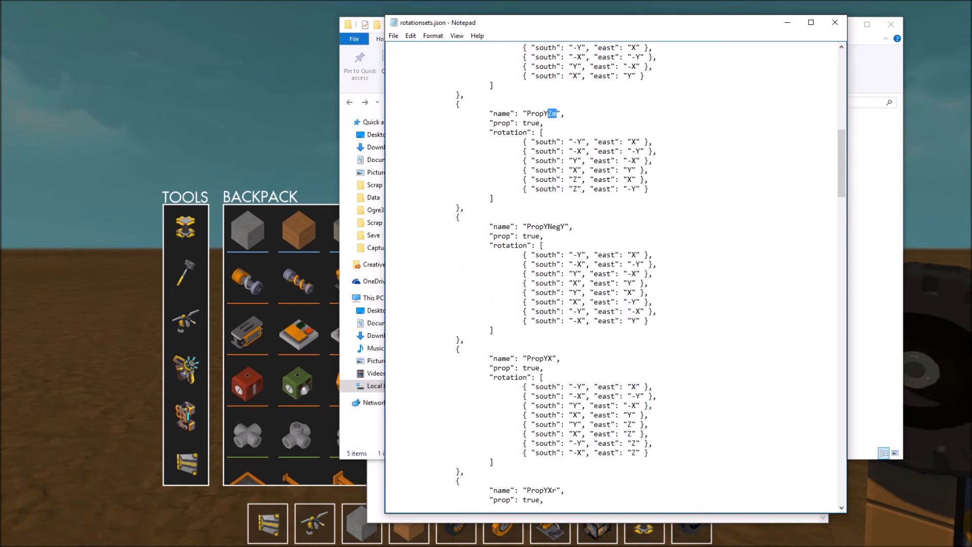
scroll(615, 274, "up", 1)
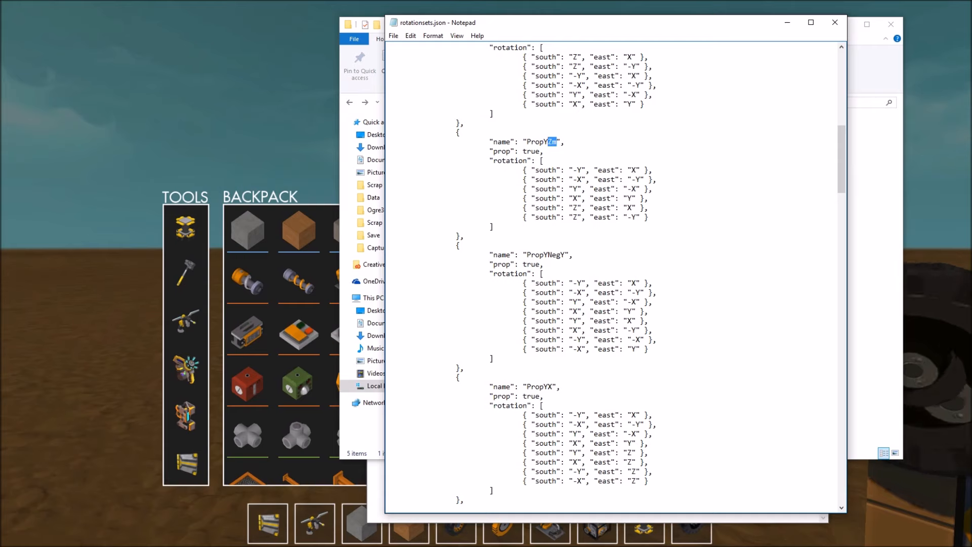
scroll(612, 276, "down", 8)
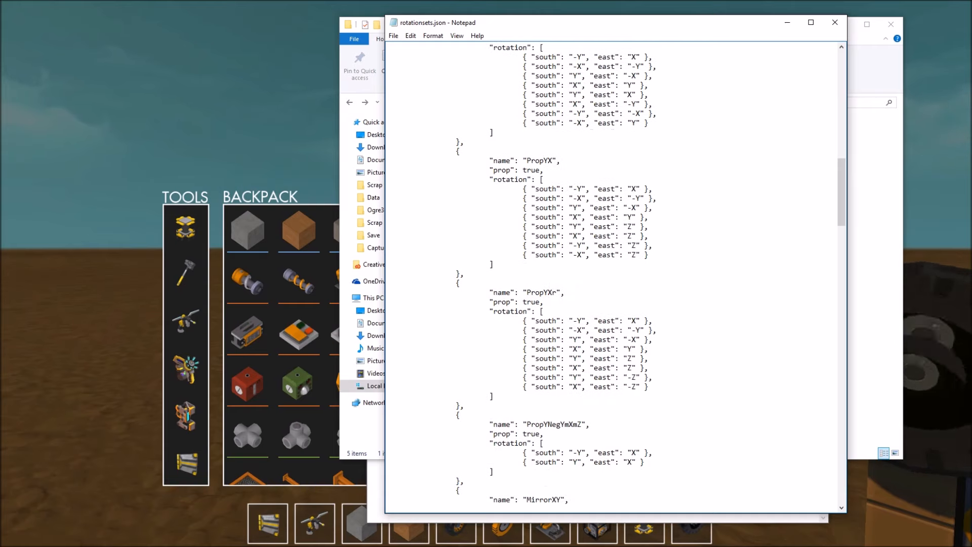
key("alt+F4")
left_click(843, 25)
left_click_drag(568, 152, 513, 161)
left_click(539, 161)
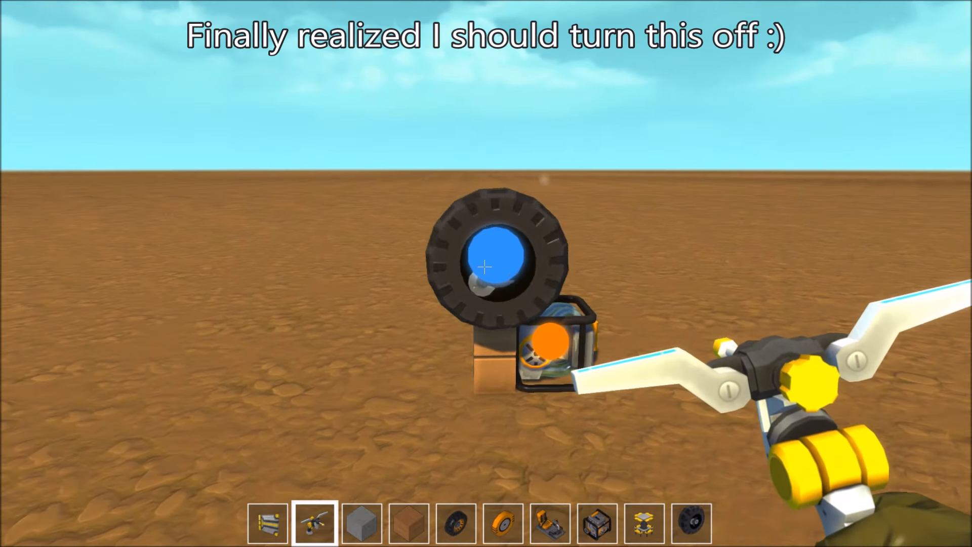
Swap the connect tool for the paint tool in the game hotbar and reopen the inventory
key("1")
key("4")
key("Tab")
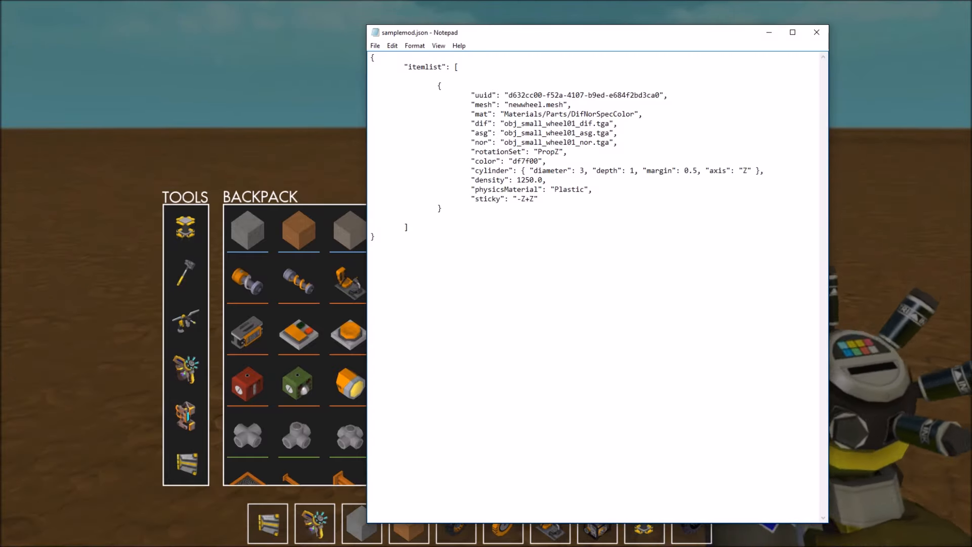
Set the wheel entry's cylinder diameter to 5 and its depth to 2 in samplemod.json
left_click_drag(767, 177, 493, 172)
left_click(507, 172)
left_click_drag(766, 171, 472, 171)
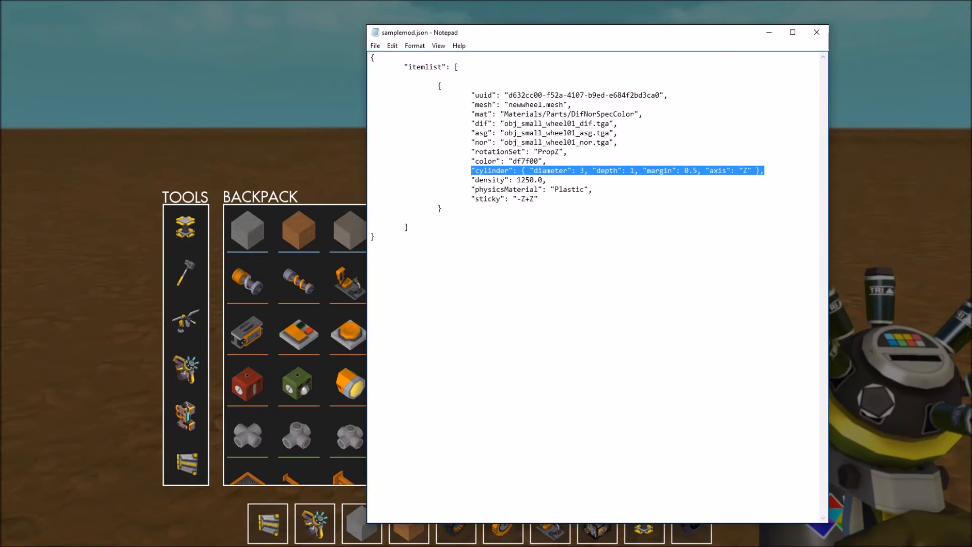
left_click(585, 171)
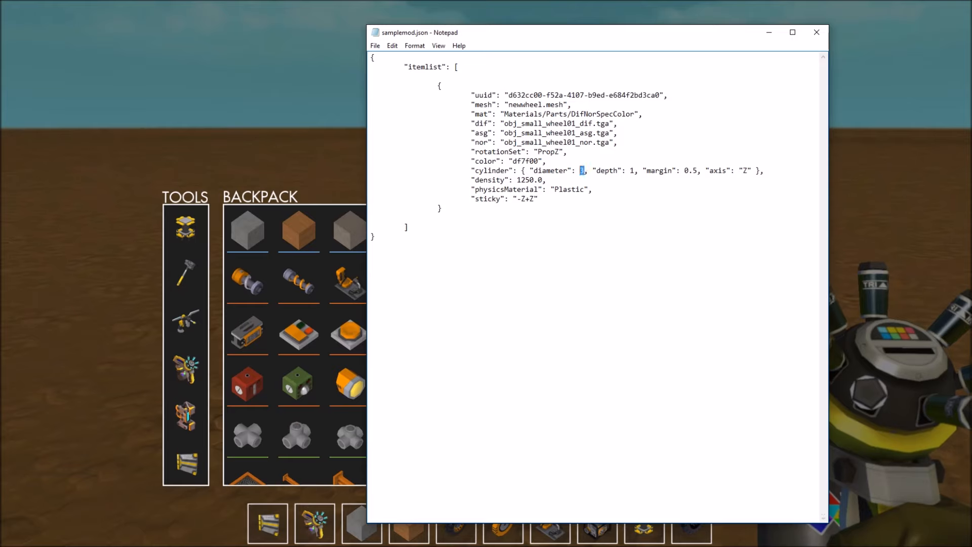
double_click(582, 171)
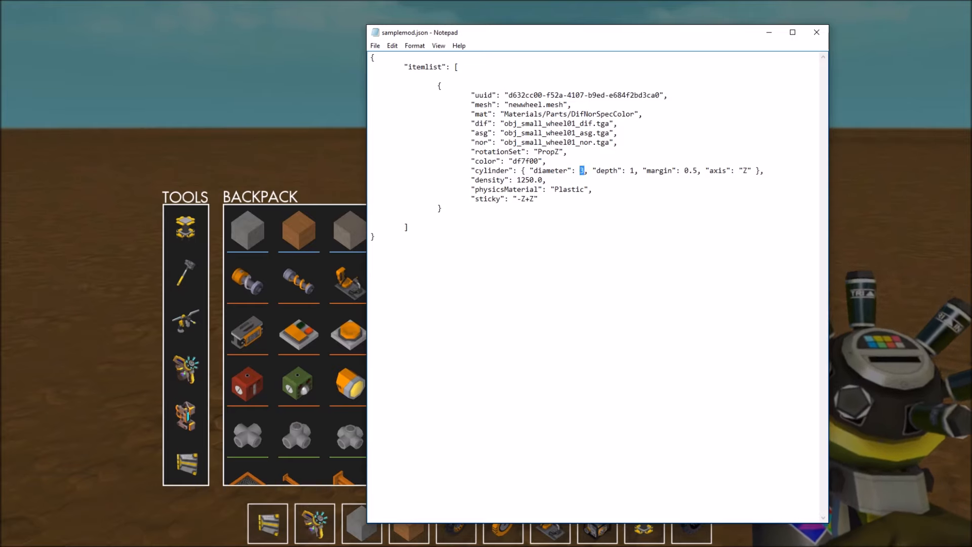
type("5")
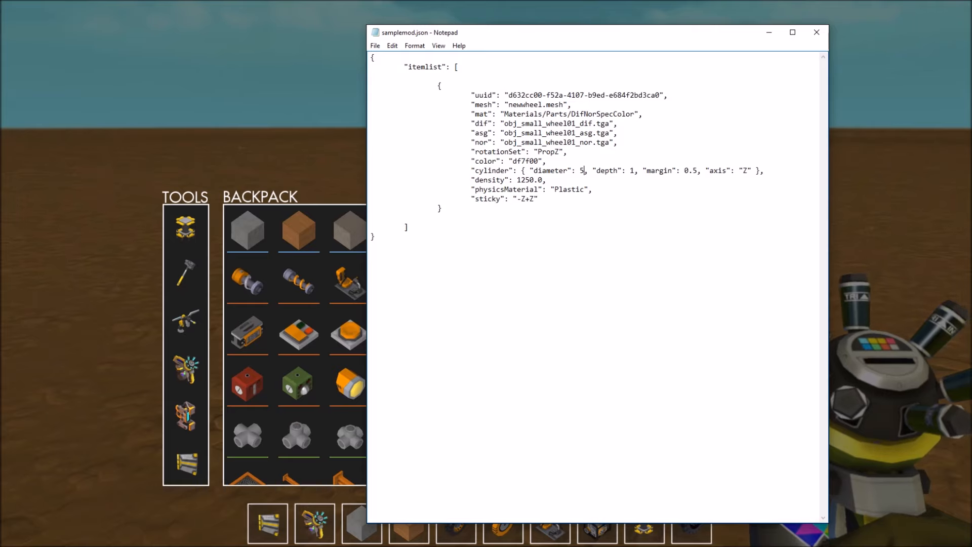
key("shift+Left")
type("2")
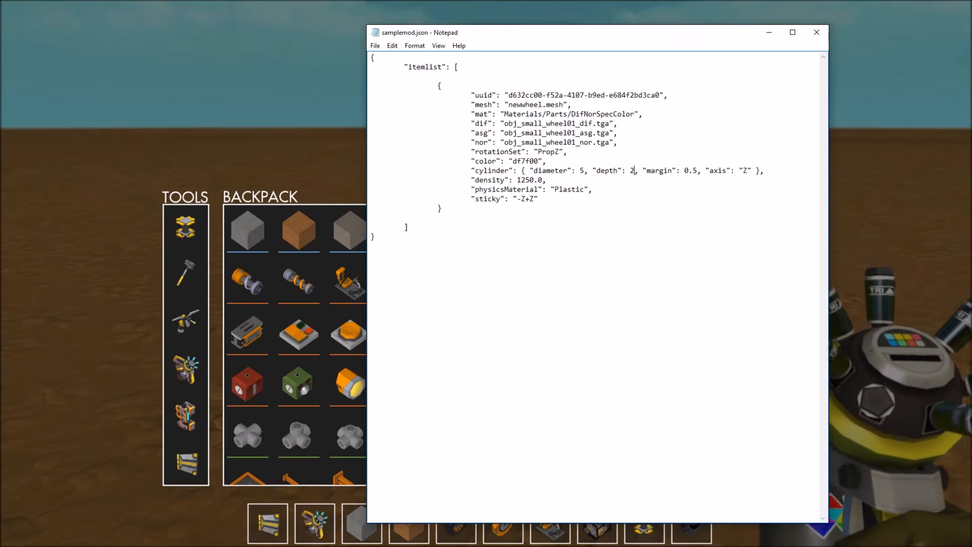
Set both the diameter and the depth of the wheel entry's cylinder to 1
left_click_drag(584, 171, 630, 171)
type("1")
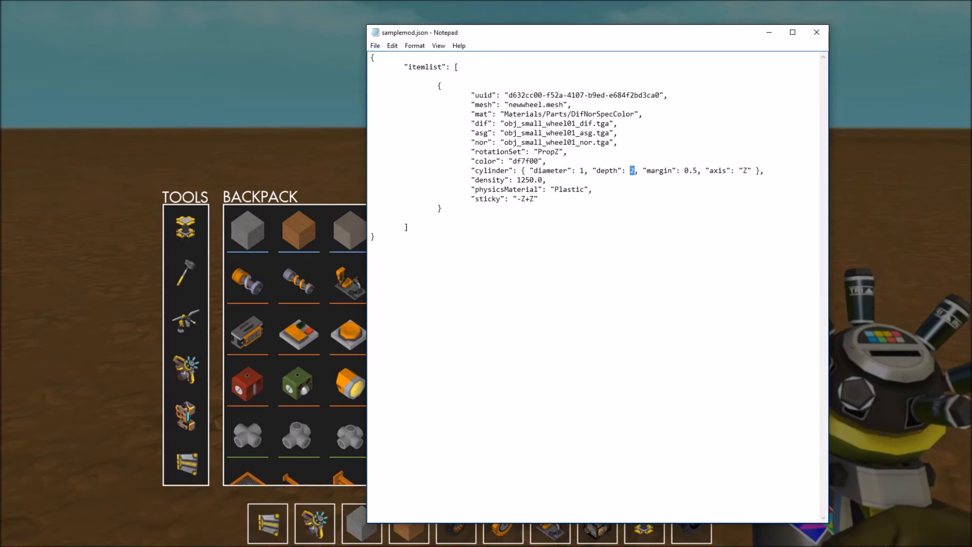
type("1")
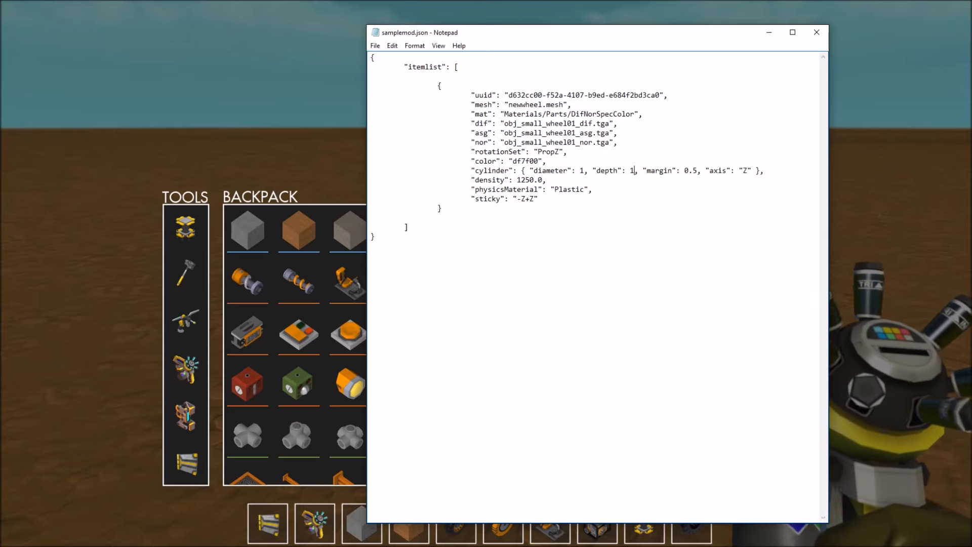
left_click_drag(471, 170, 765, 173)
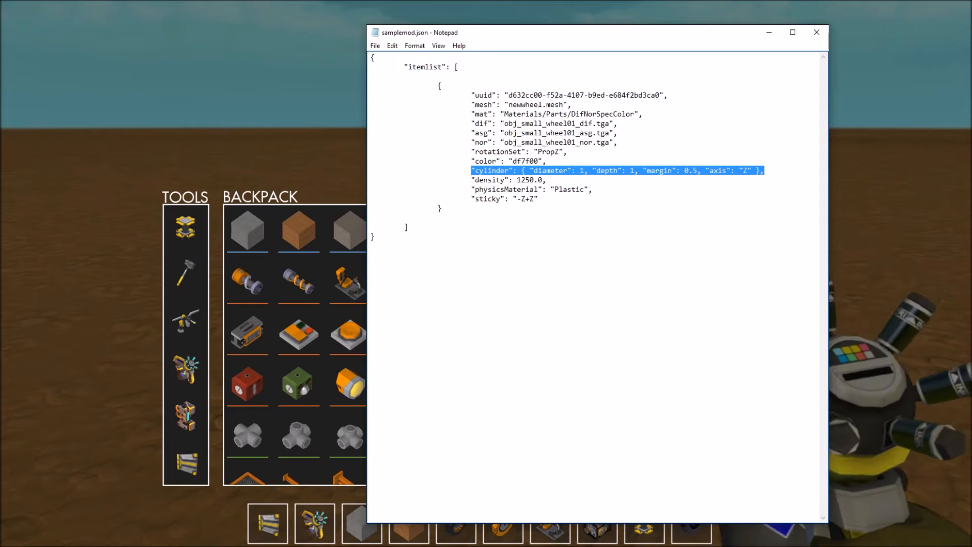
Copy the woodbox's box line from containers.json and paste it on a new line below the cylinder line in samplemod.json
key("alt+Tab")
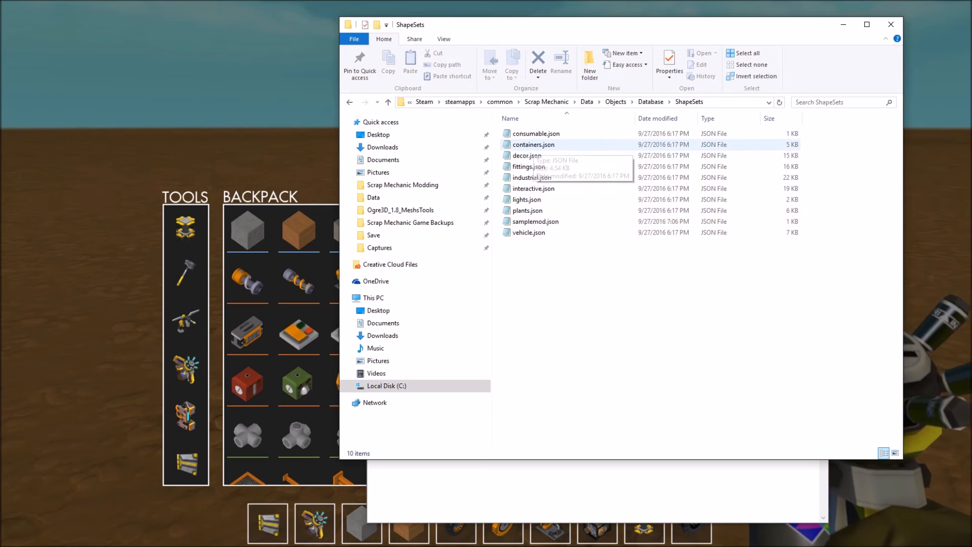
double_click(535, 144)
left_click_drag(633, 151, 389, 150)
key("ctrl+c")
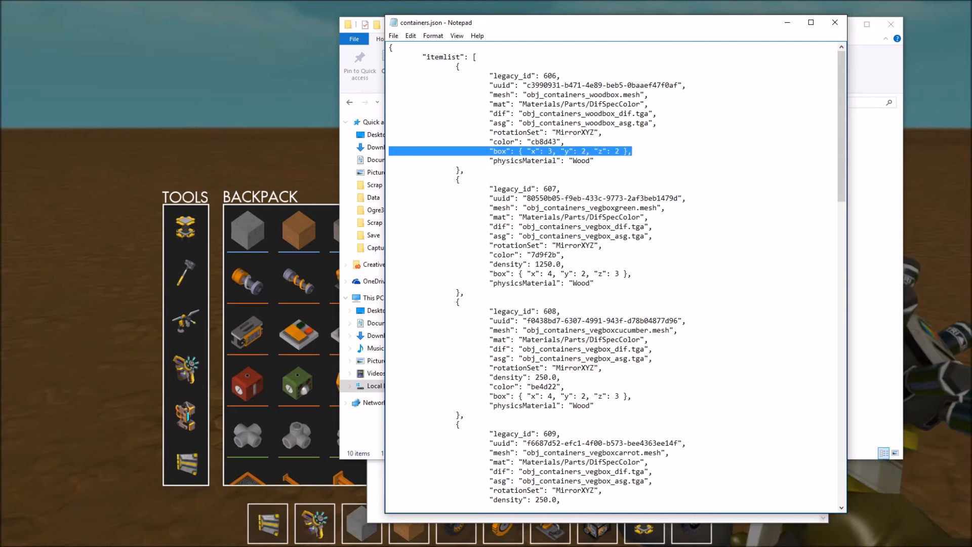
left_click(874, 183)
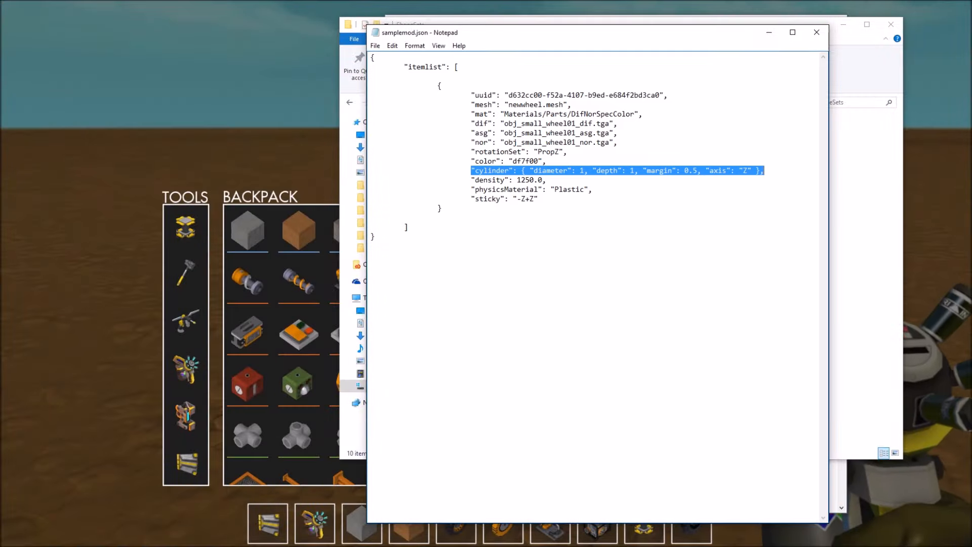
key("Right")
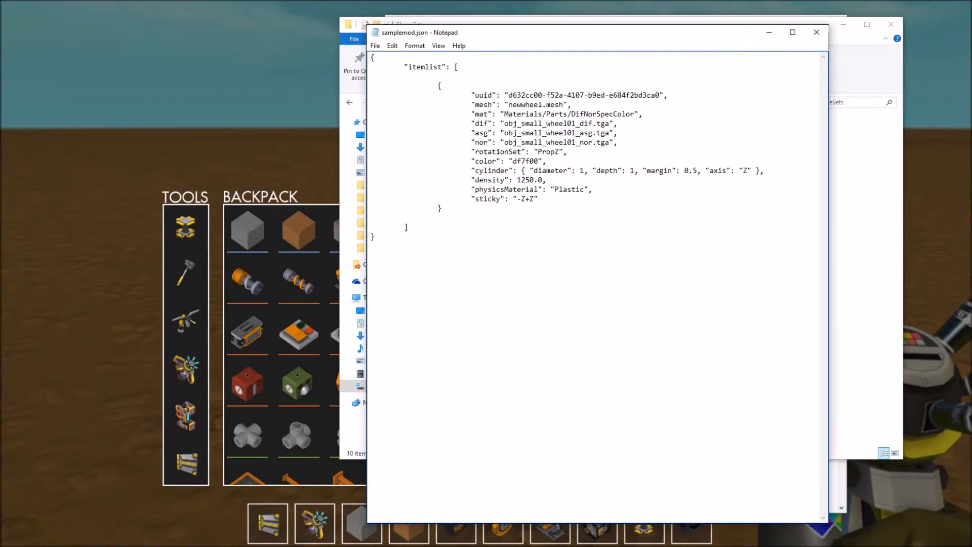
key("Return")
key("ctrl+v")
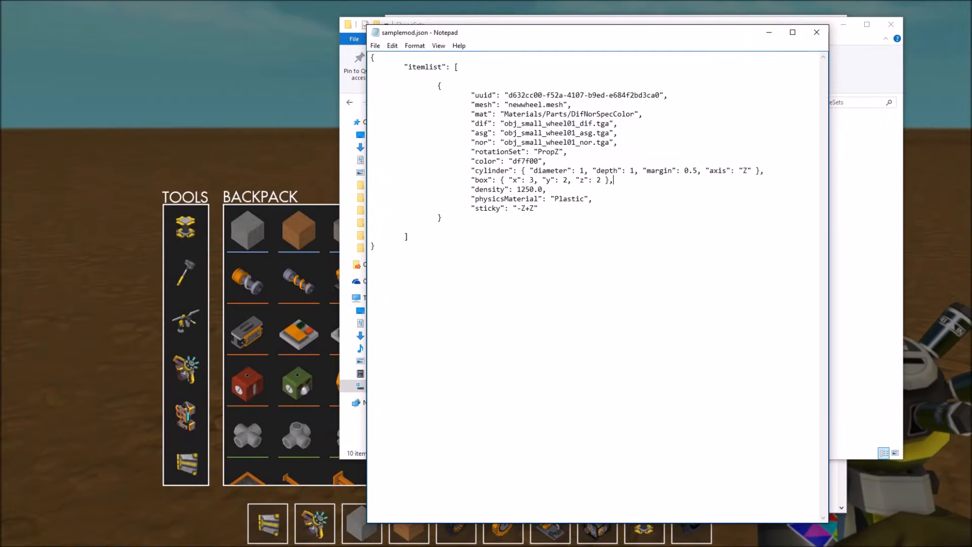
Delete the cylinder line from the wheel entry, leaving no blank line above the box line
left_click_drag(766, 171, 372, 171)
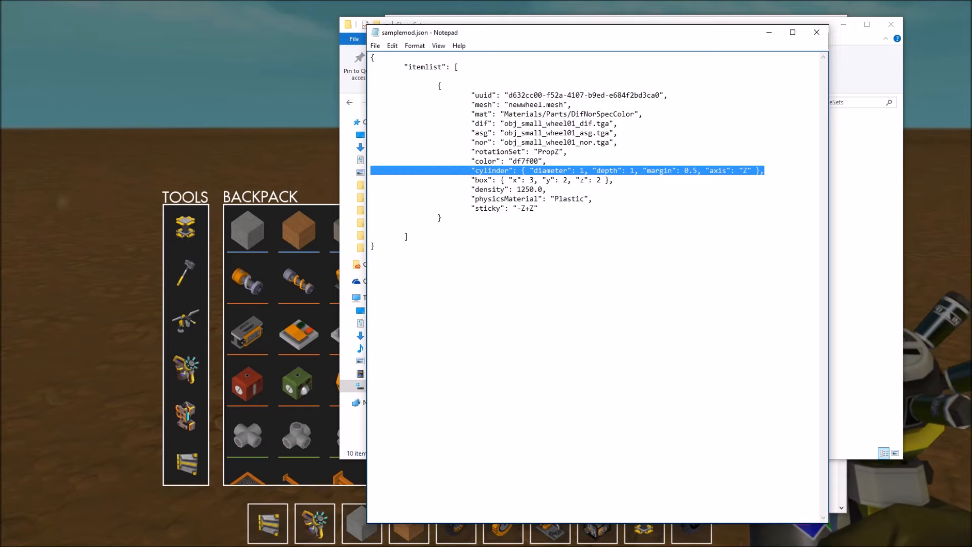
left_click(765, 171)
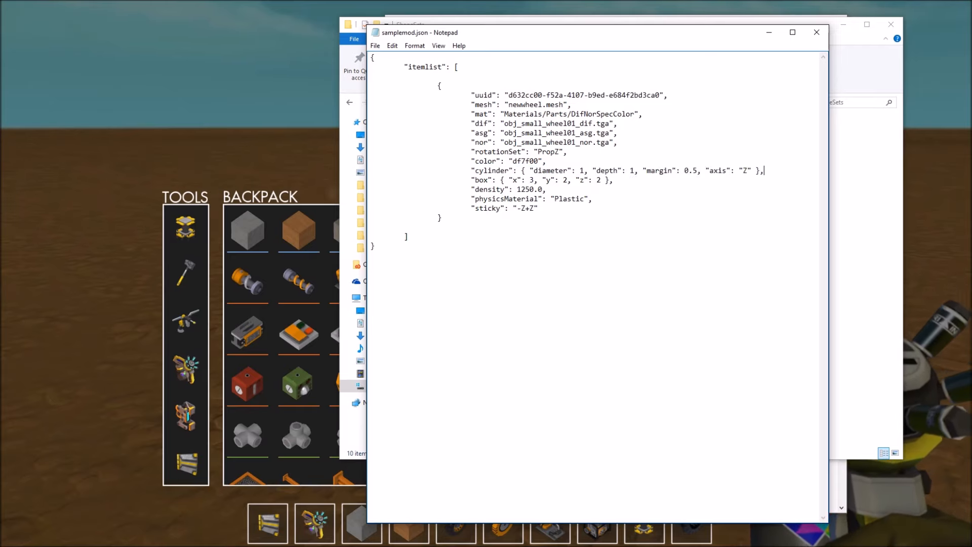
left_click_drag(371, 181, 371, 171)
key("Delete")
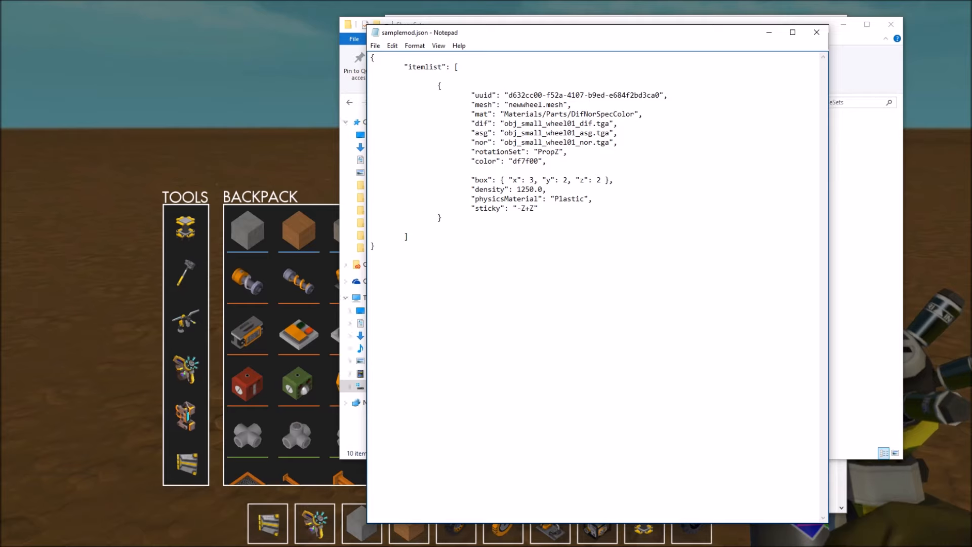
key("Delete")
Set the wheel entry's box dimensions to x 1, y 1 and z 7
left_click_drag(535, 171, 597, 171)
type("1")
type("1")
type("5")
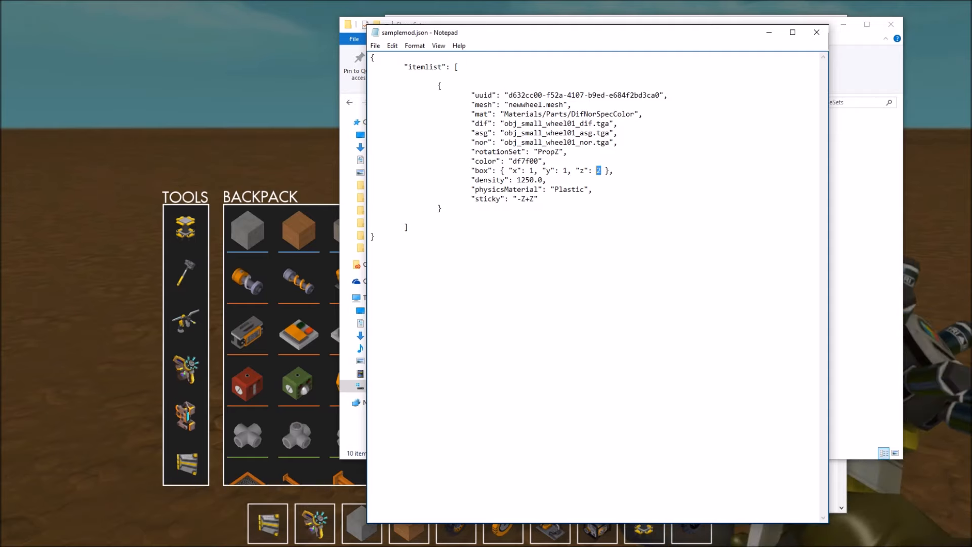
key("BackSpace")
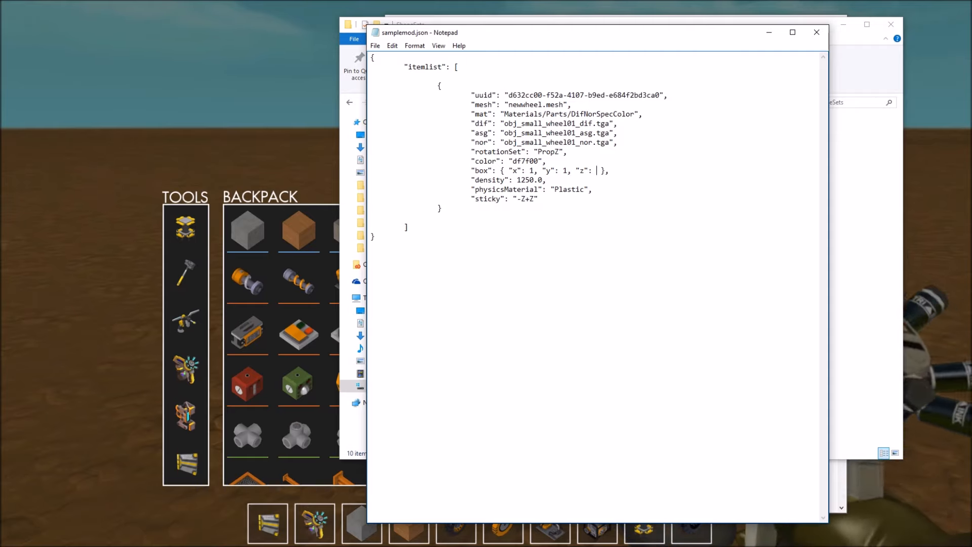
type("7")
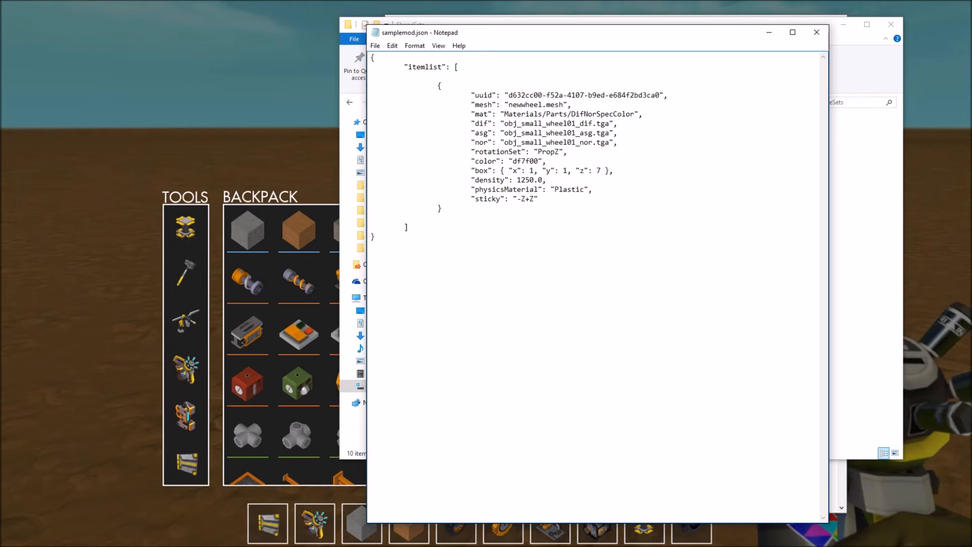
Change the box dimensions to x 8 and y 5
left_click_drag(534, 171, 530, 171)
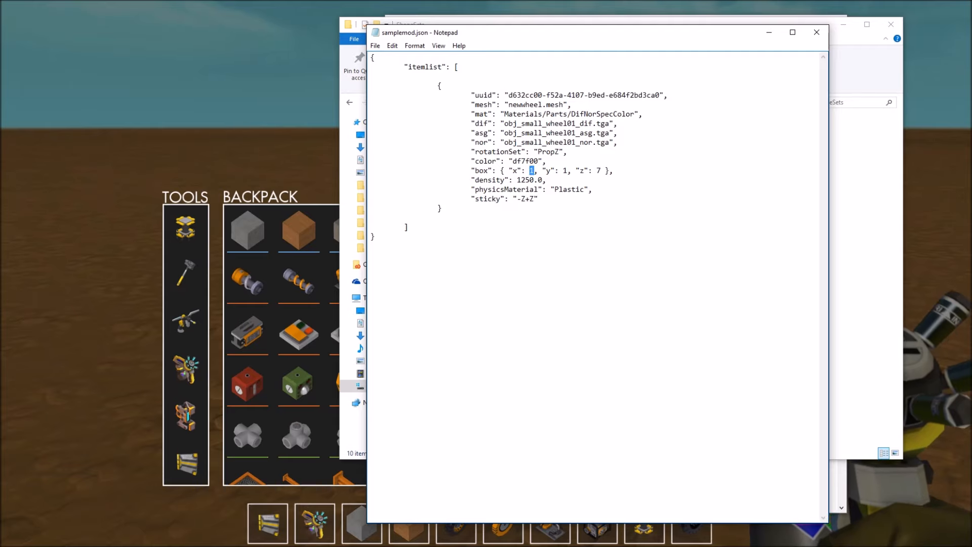
type("8")
left_click_drag(568, 171, 564, 171)
type("5")
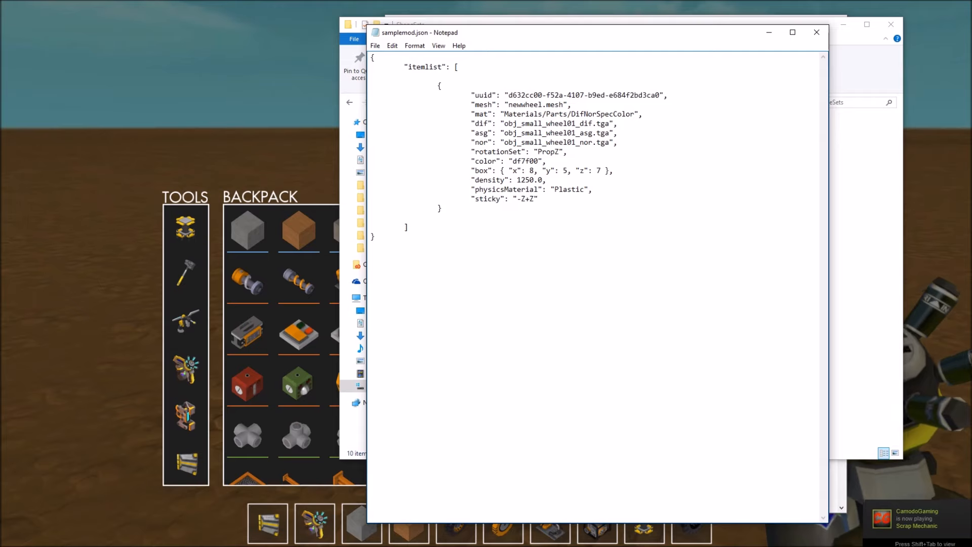
Set the wheel entry's density to 250.0
left_click_drag(534, 181, 517, 180)
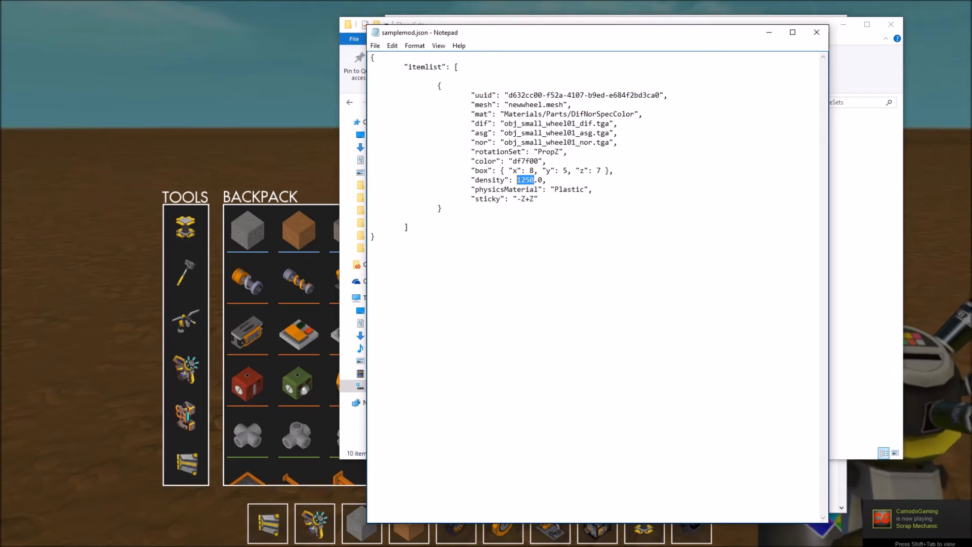
type("250")
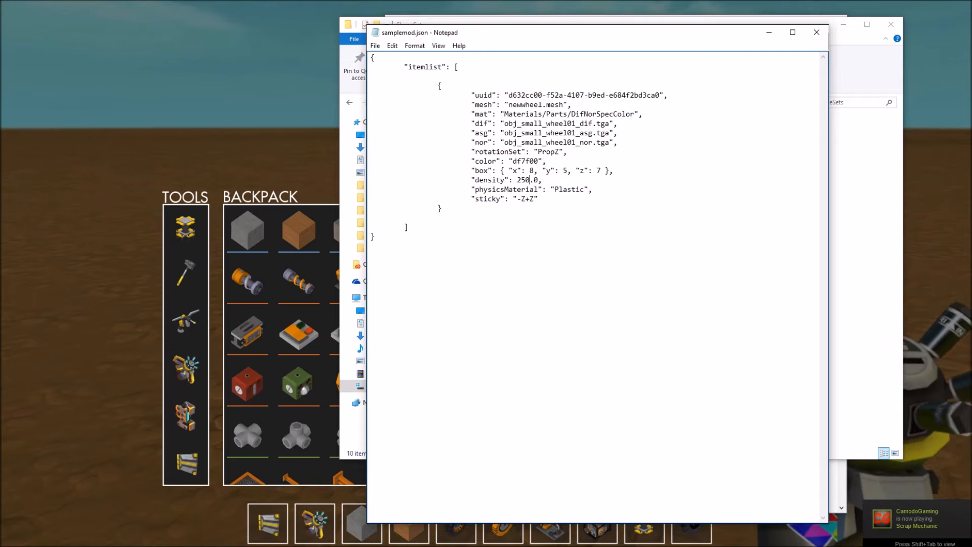
mouse_move(530, 180)
left_mouse_down()
mouse_move(514, 180)
mouse_move(521, 180)
left_mouse_up()
left_click(542, 181)
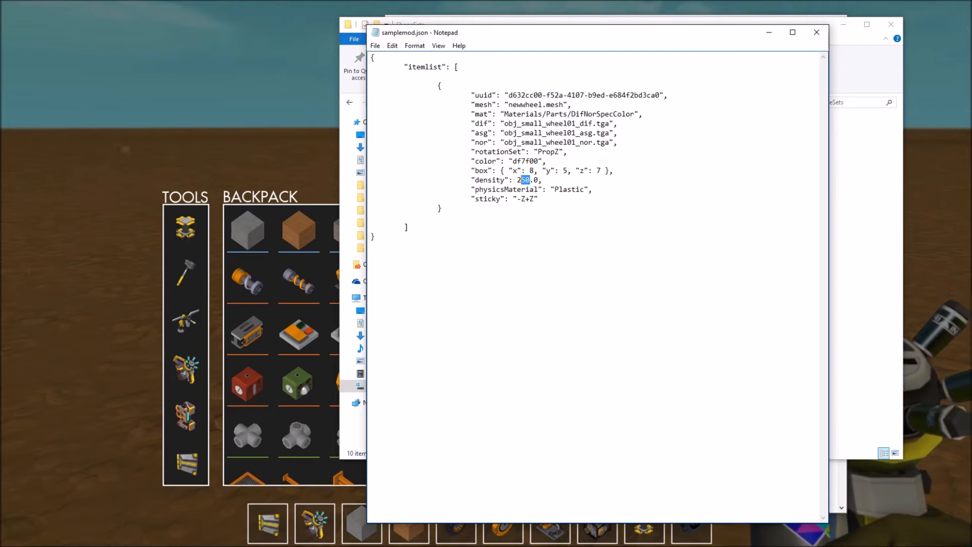
left_click(543, 180)
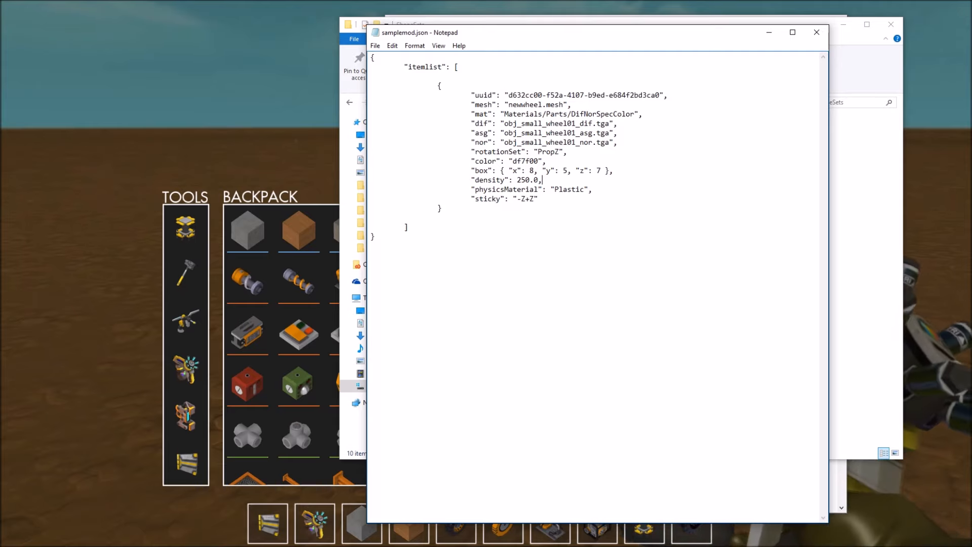
Set the wheel entry's physicsMaterial to Metal and replace that value with Glass
left_click_drag(585, 190, 555, 189)
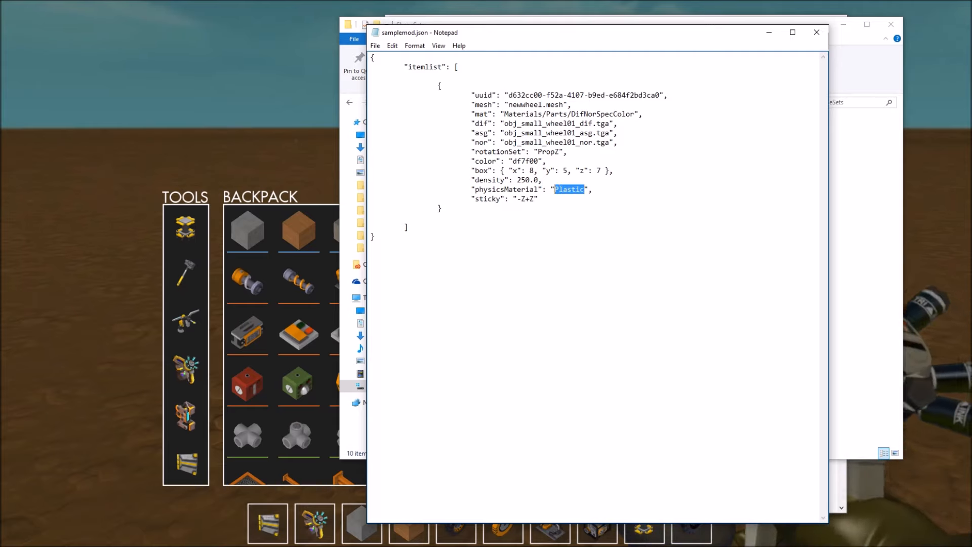
type("Metal")
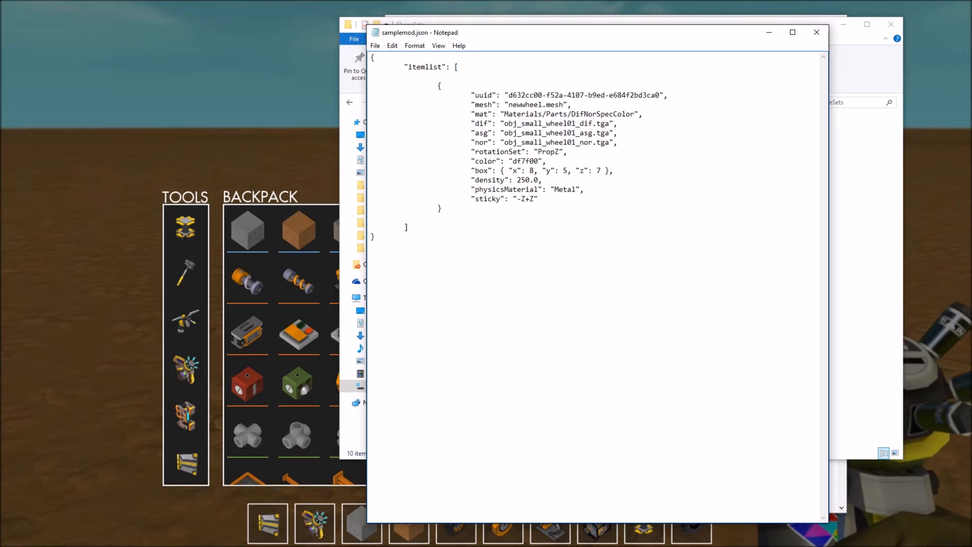
key("shift+Left")
key("shift+Left")
key("shift+Left")
key("shift+Left")
key("shift+Left")
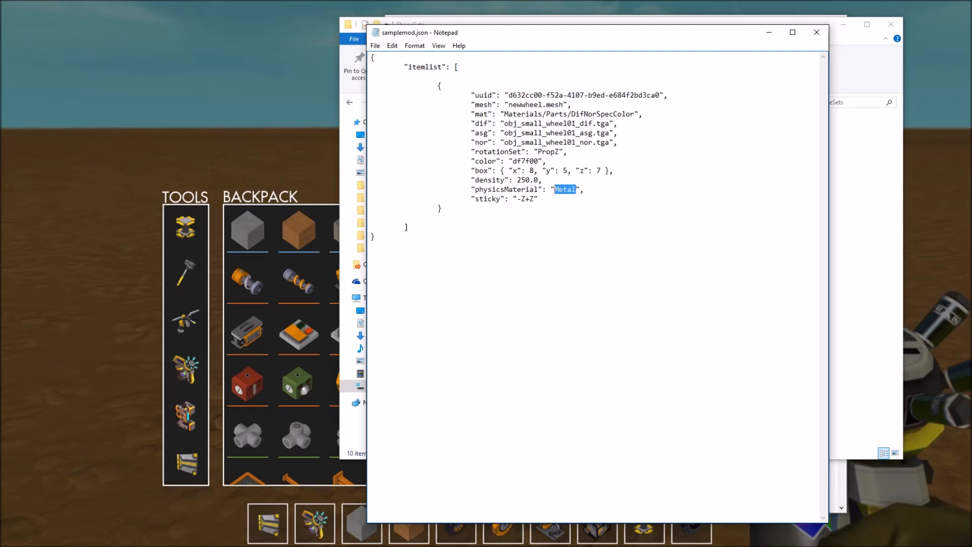
type("Glass")
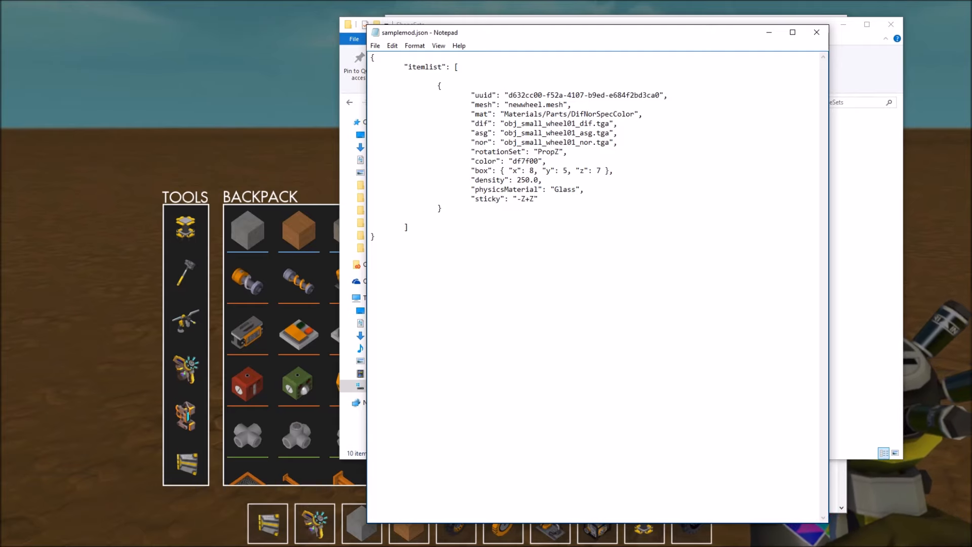
Try removing the sticky line together with the comma before it, and undo the removal
left_click_drag(584, 189, 356, 187)
left_click(539, 199)
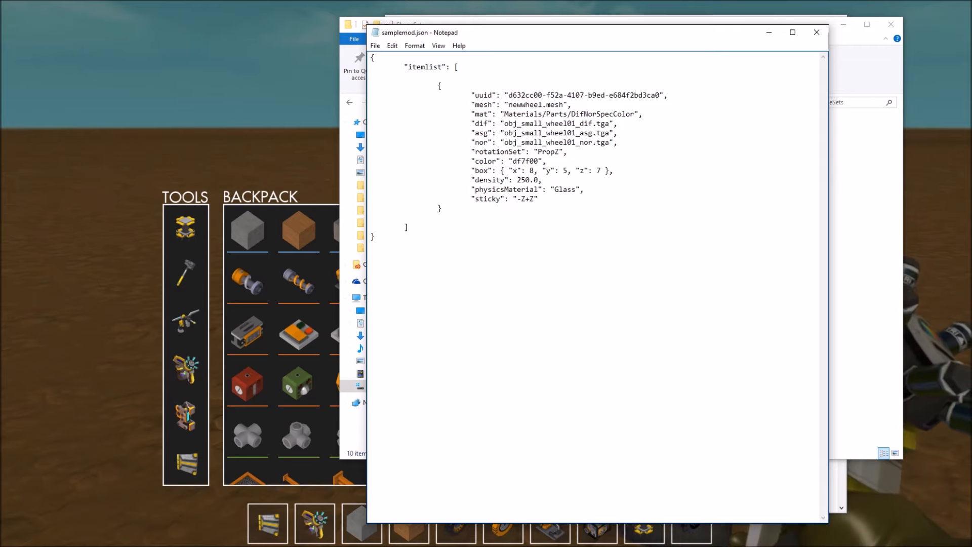
key("shift+Home")
key("BackSpace")
key("BackSpace")
key("BackSpace")
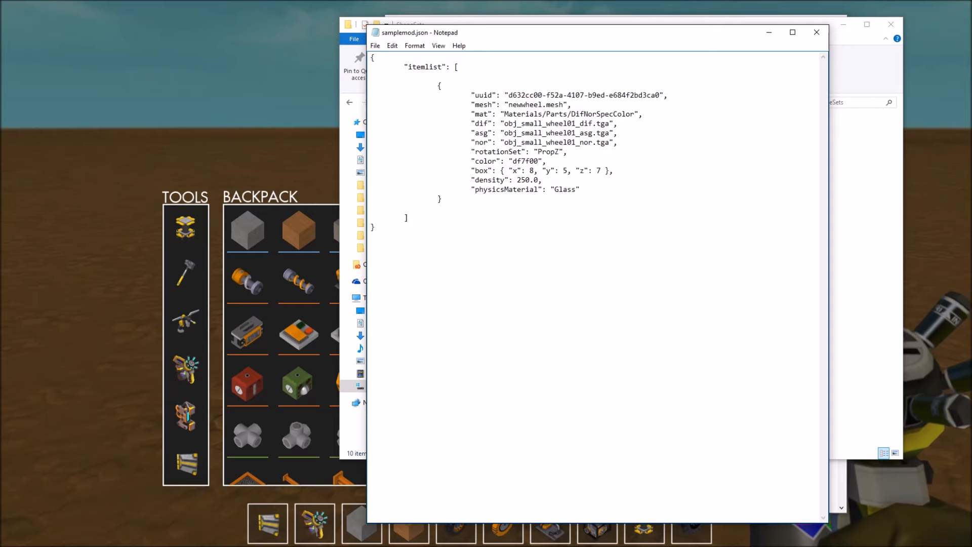
key("ctrl+z")
Extend the wheel entry's sticky value to -Z+Z+Y-Y
left_click(539, 199)
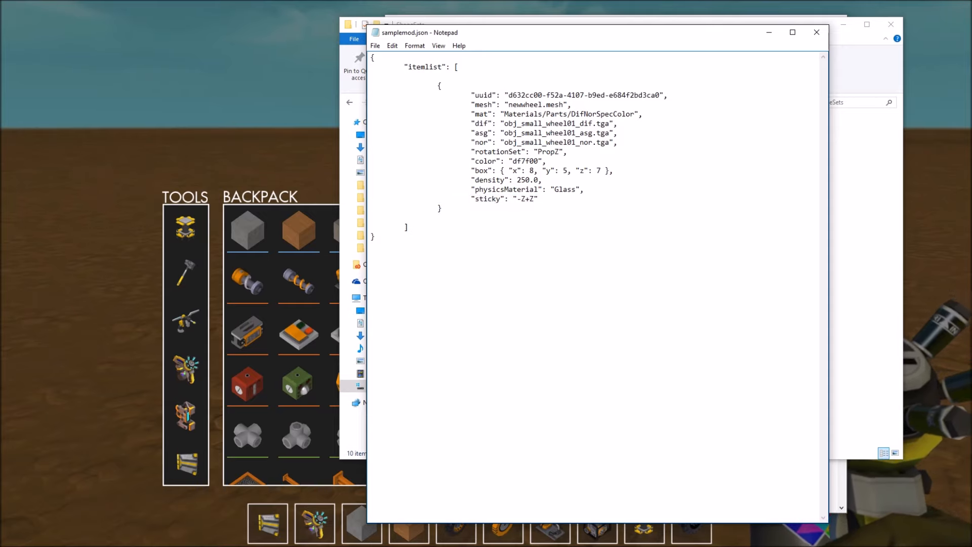
type("+Y")
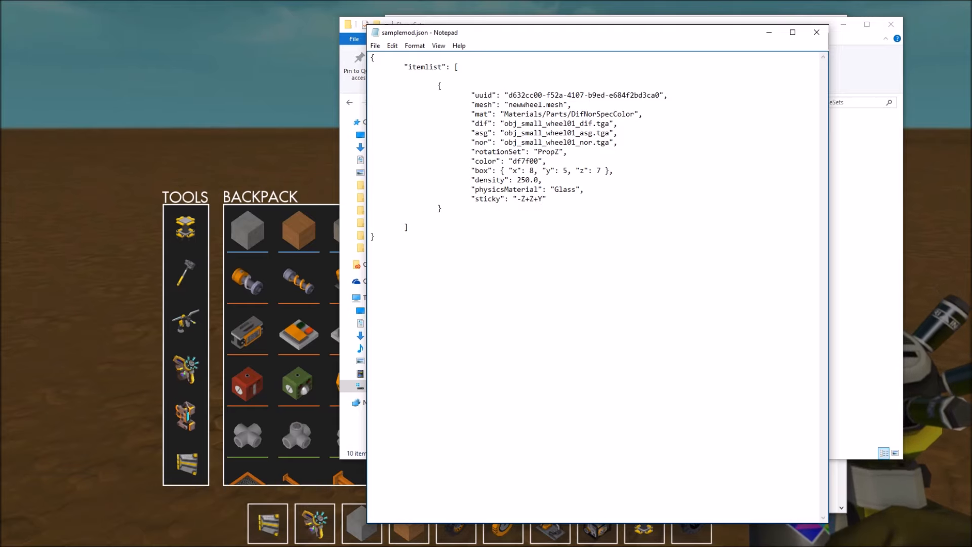
type("-")
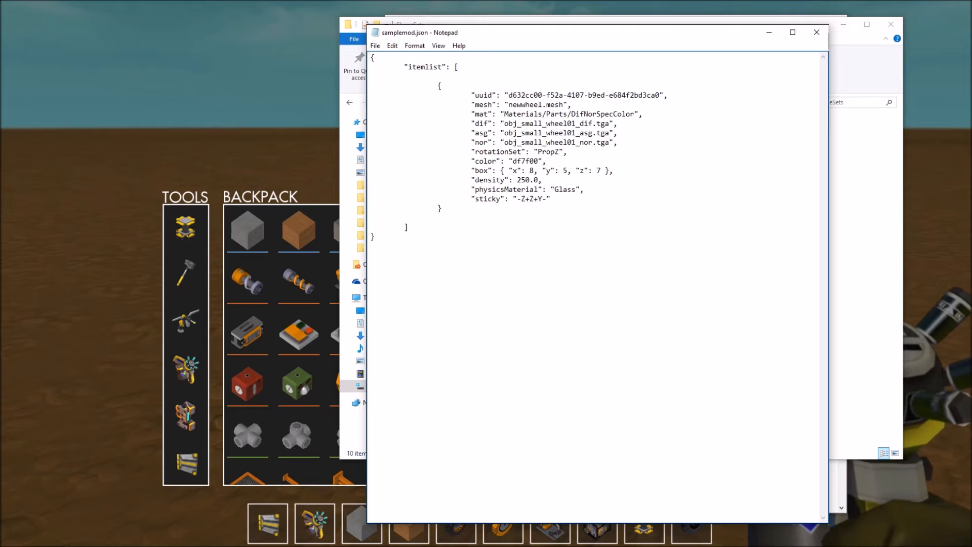
type("Y")
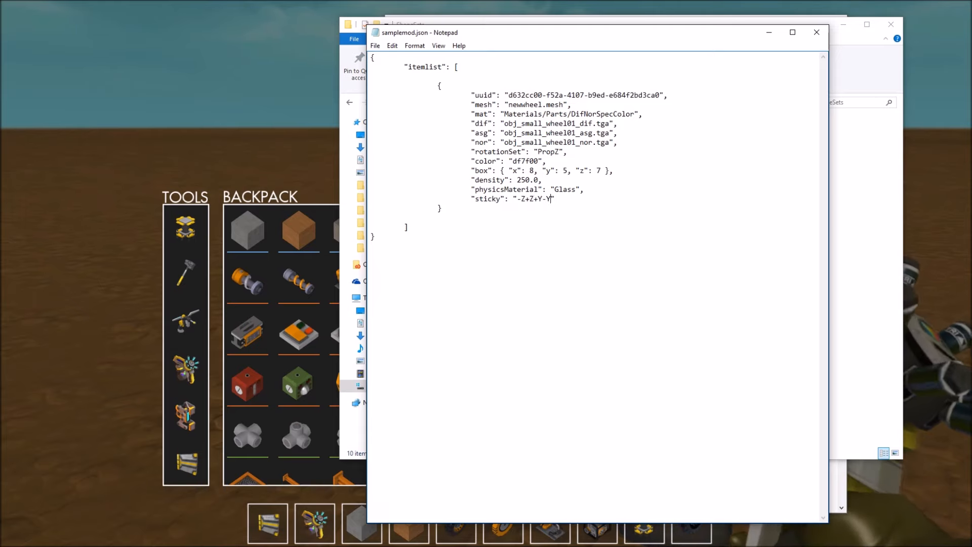
Shorten the sticky value to only -Z
key("BackSpace")
key("BackSpace")
key("BackSpace")
key("BackSpace")
key("BackSpace")
key("BackSpace")
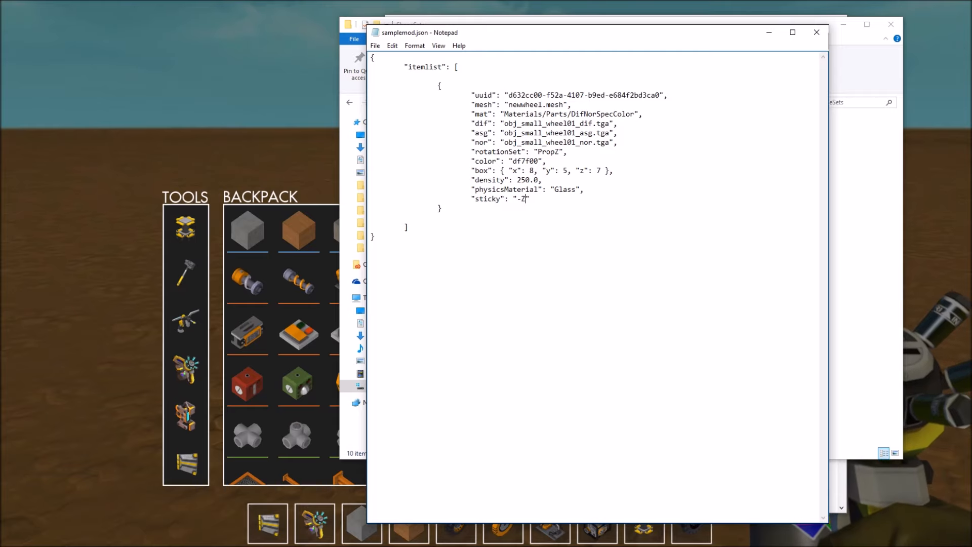
Delete the sticky line and the comma after the Glass value, and switch back to the Scrap Mechanic window
key("shift+End")
key("shift+Up")
key("shift+End")
key("shift+Left")
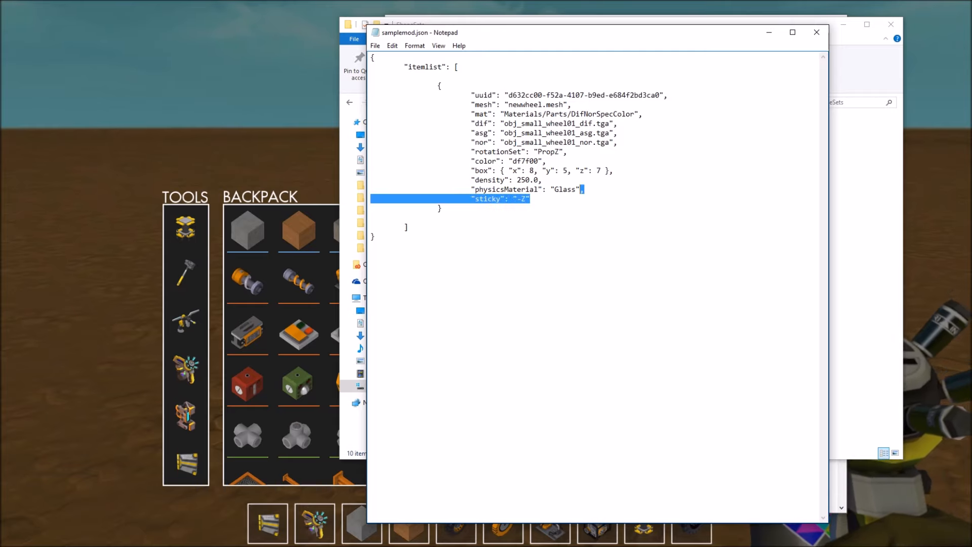
key("Delete")
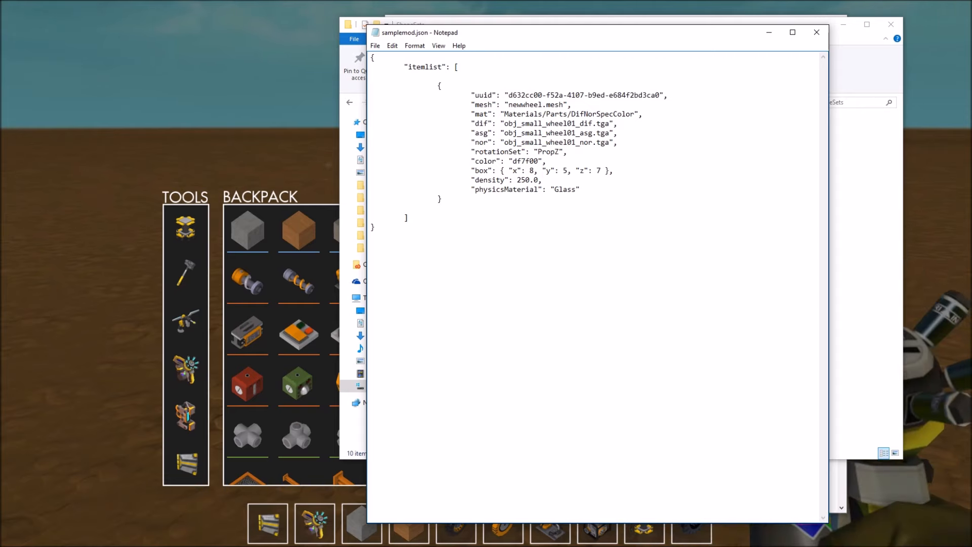
left_click(226, 45)
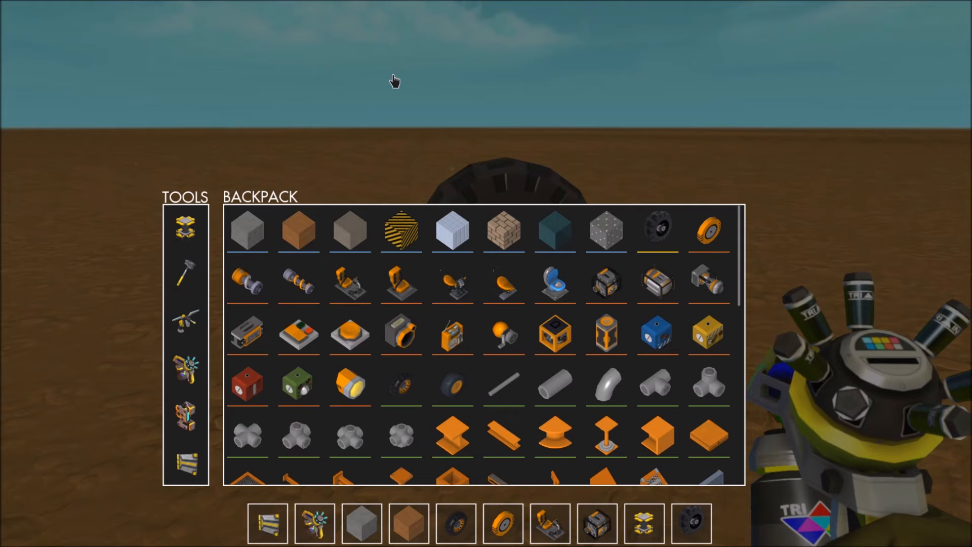